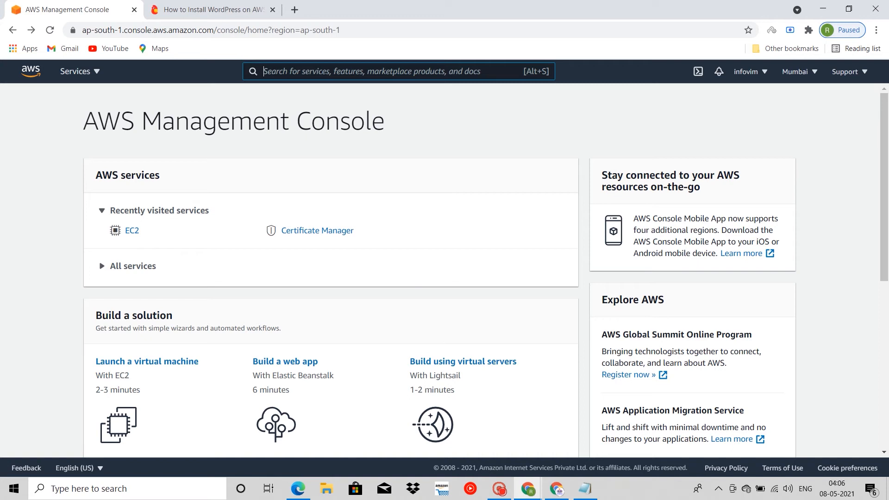
Step: Start the wizard for launching a virtual machine with EC2
left_click(132, 230)
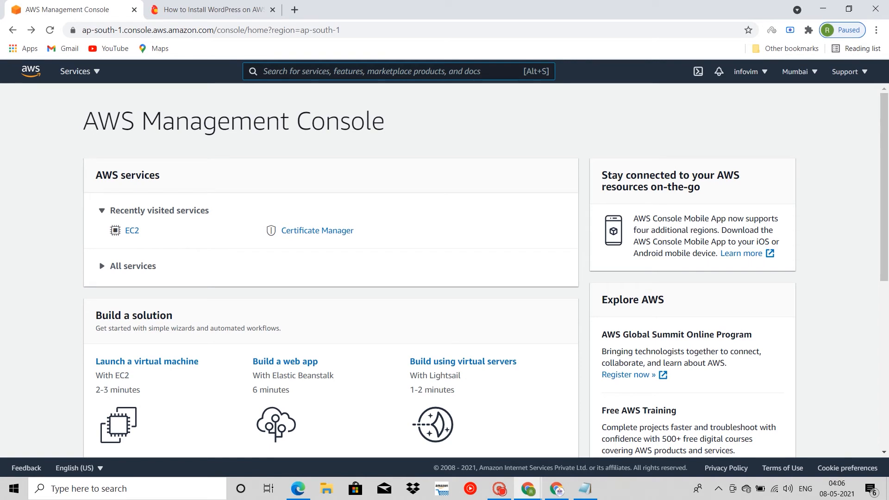
scroll(148, 262, "down", 2)
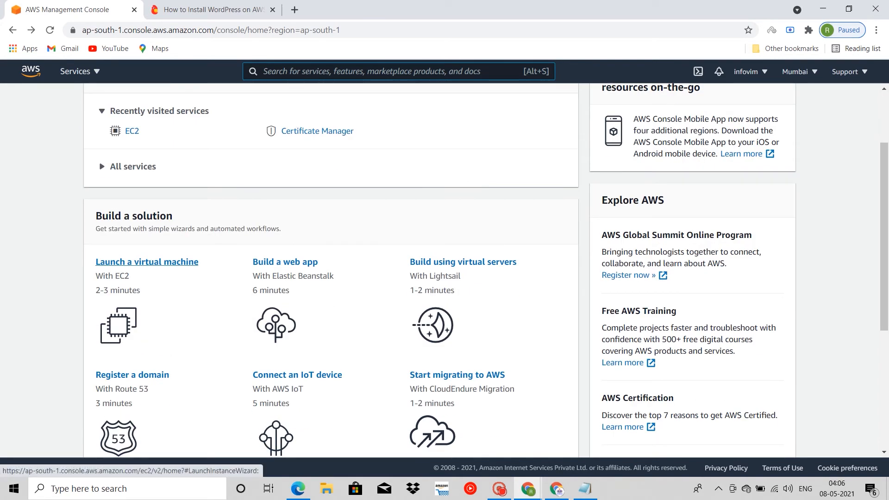
left_click(146, 261)
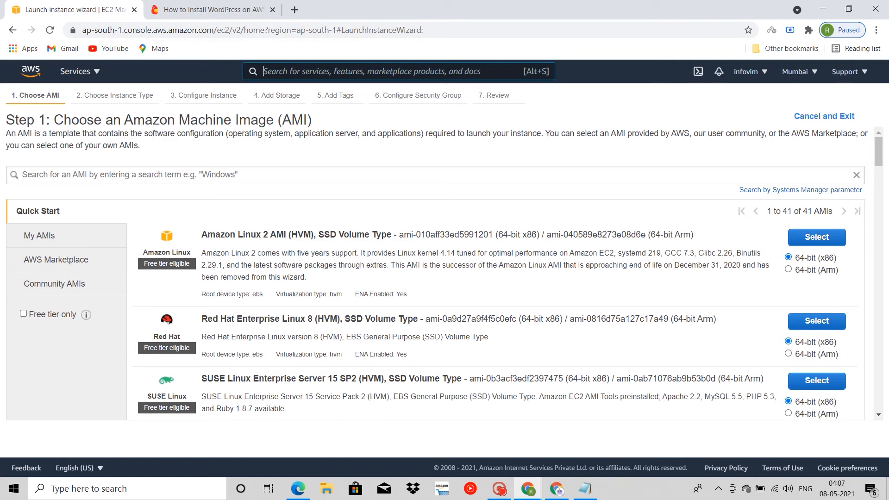
Step: Search the AWS Marketplace machine images for "wordpress"
scroll(435, 273, "down", 6)
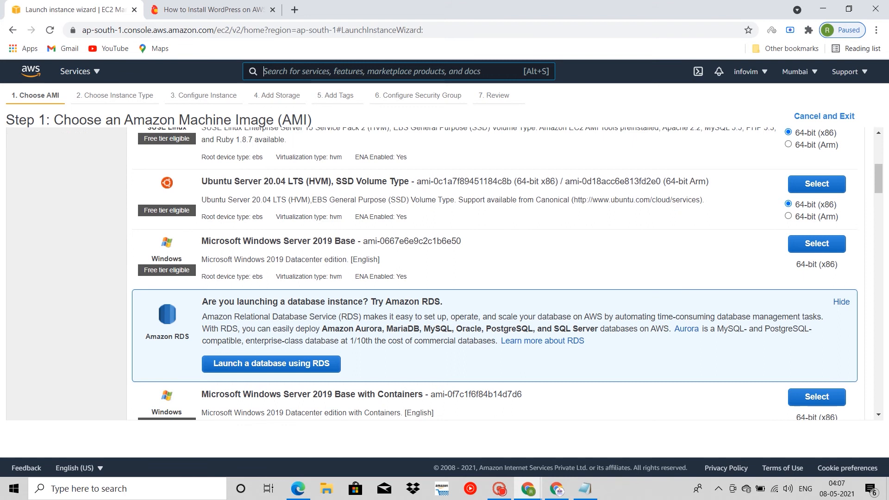
scroll(435, 274, "down", 4)
scroll(435, 273, "up", 10)
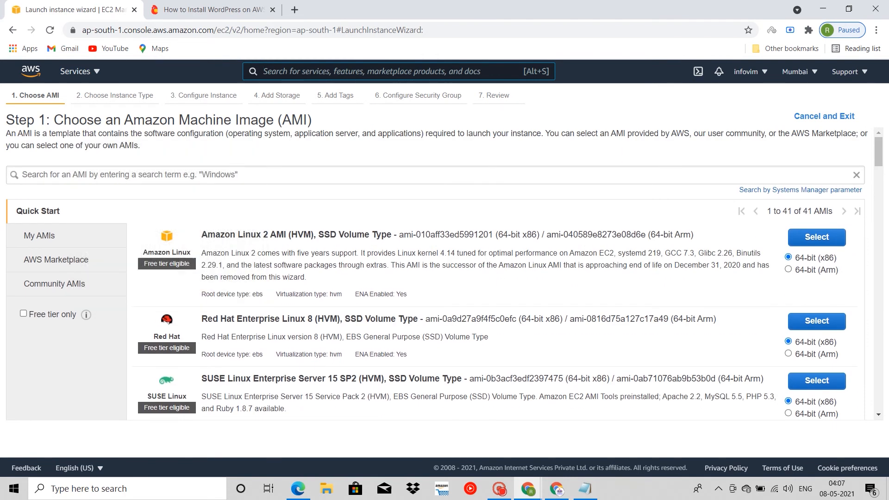
left_click(56, 260)
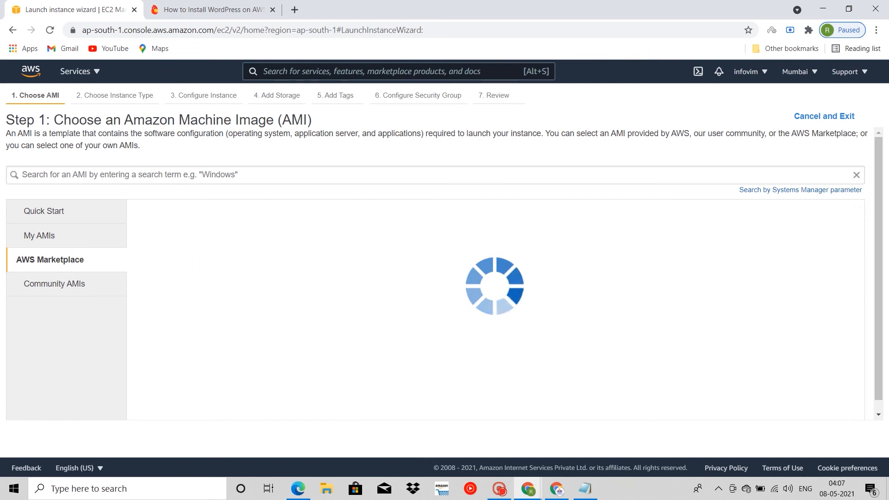
scroll(510, 274, "down", 8)
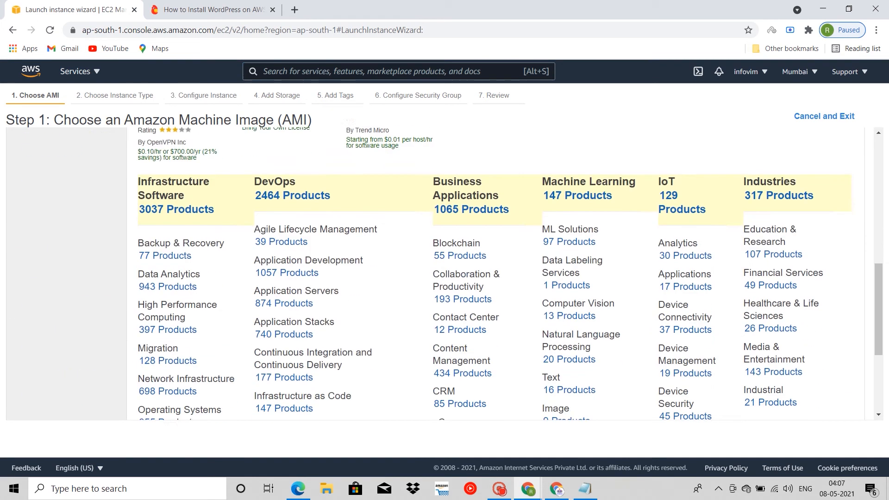
scroll(509, 273, "up", 10)
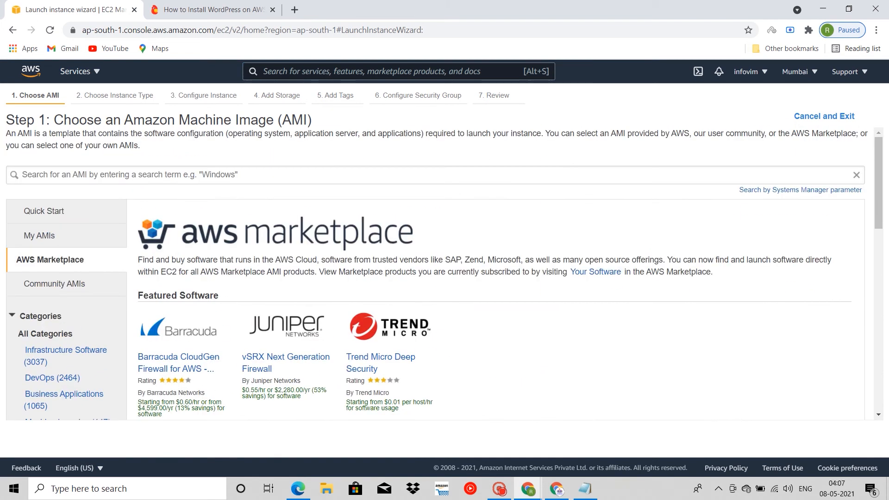
left_click(435, 175)
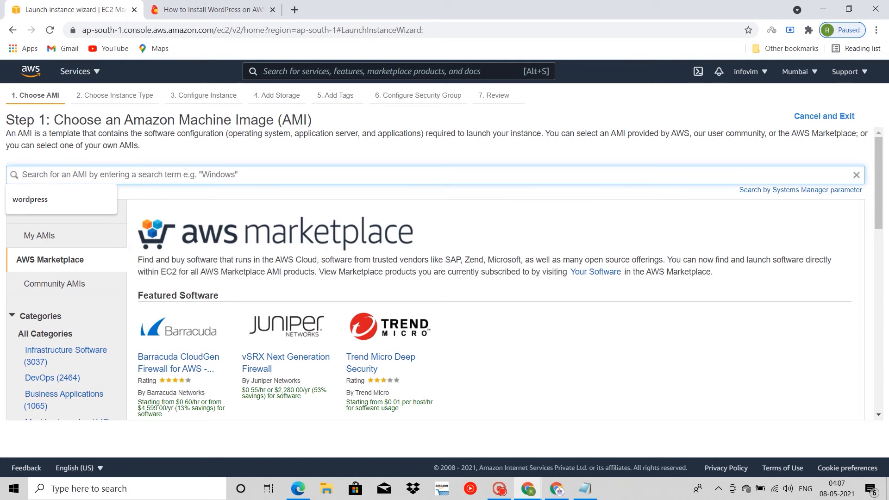
key("Down")
key("Return")
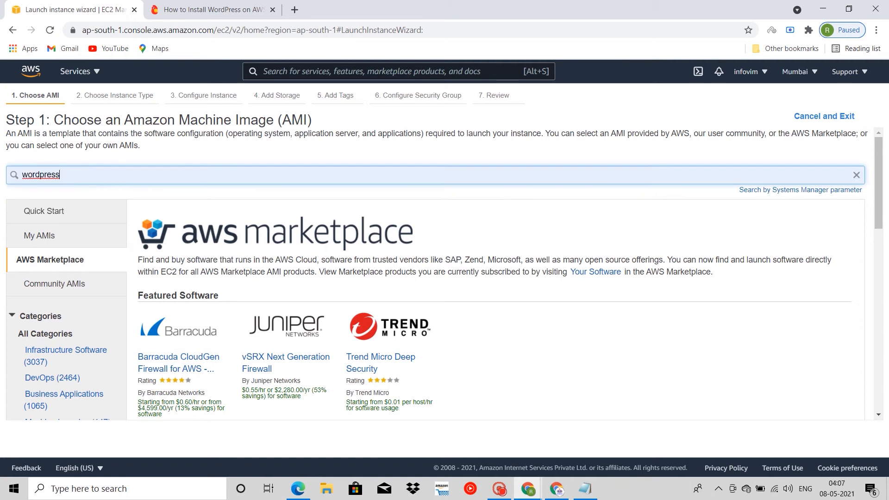
key("Return")
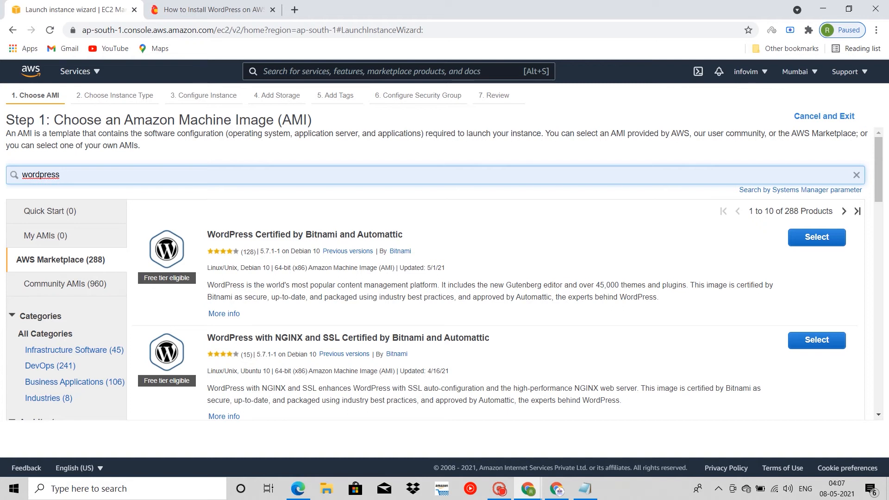
Step: Look through the WordPress images in the AWS Marketplace results, comparing their vendors, operating systems and free tier eligibility
scroll(445, 273, "down", 1)
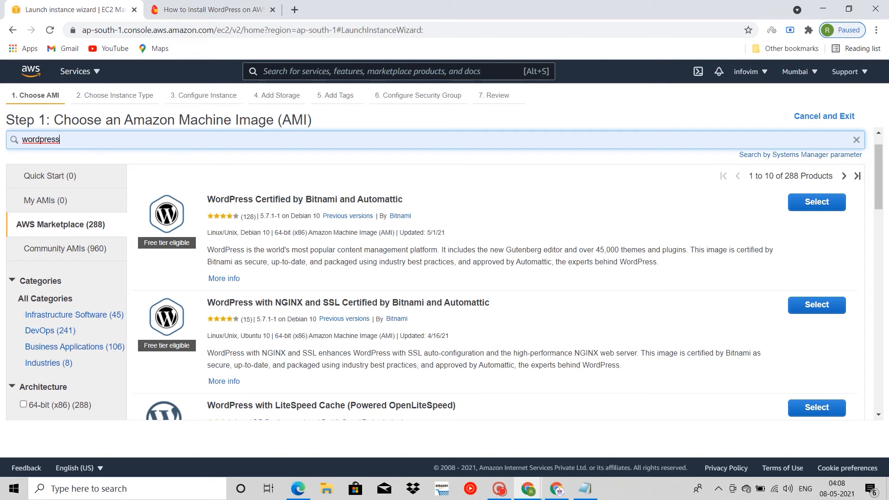
scroll(444, 273, "down", 3)
scroll(444, 274, "up", 3)
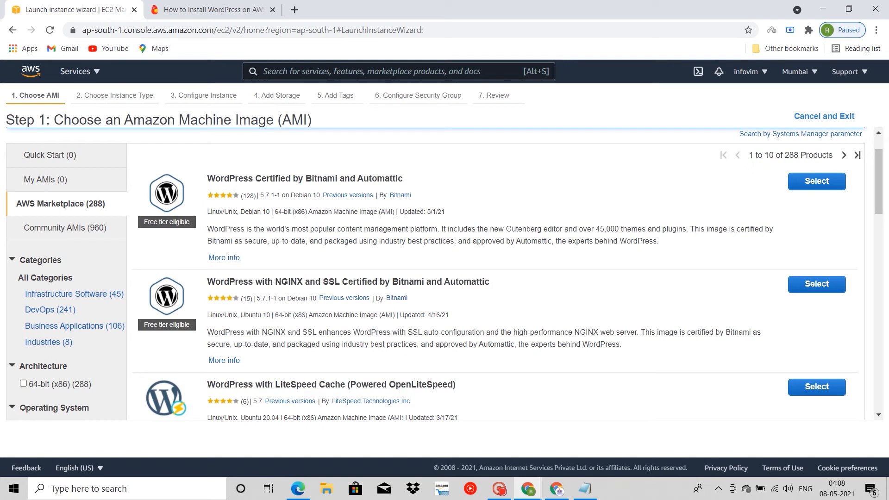
scroll(444, 273, "down", 7)
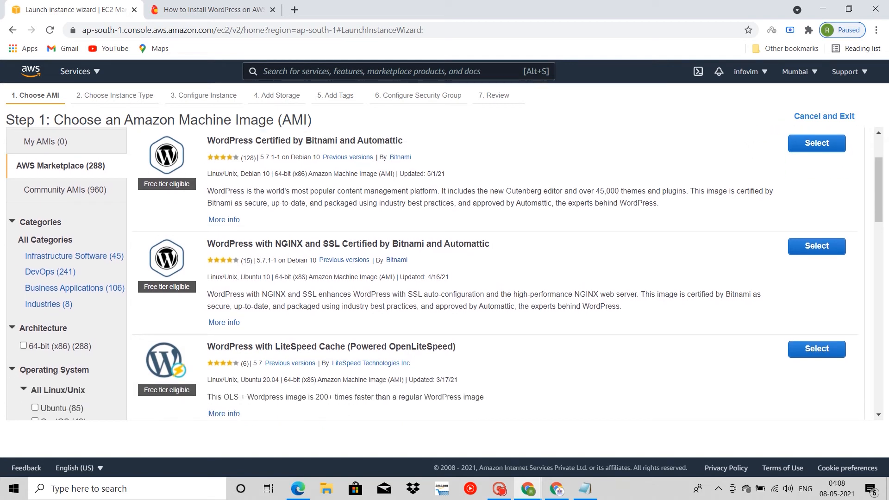
scroll(445, 273, "up", 4)
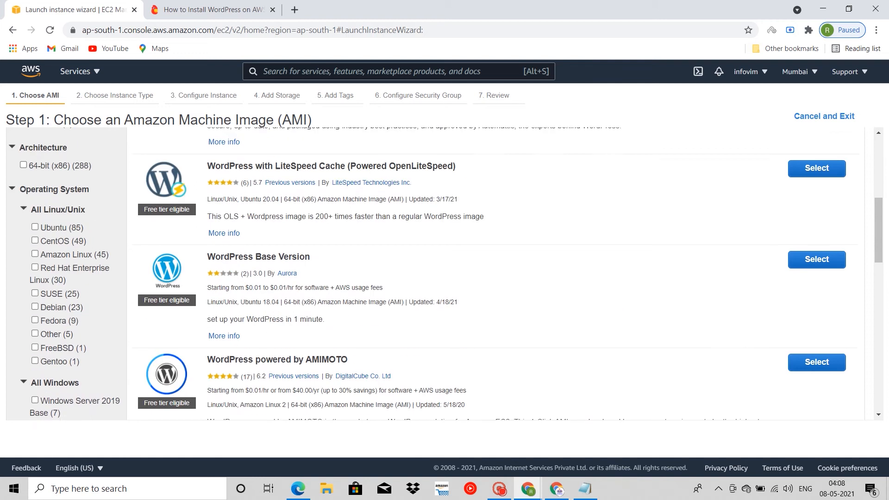
scroll(444, 274, "down", 9)
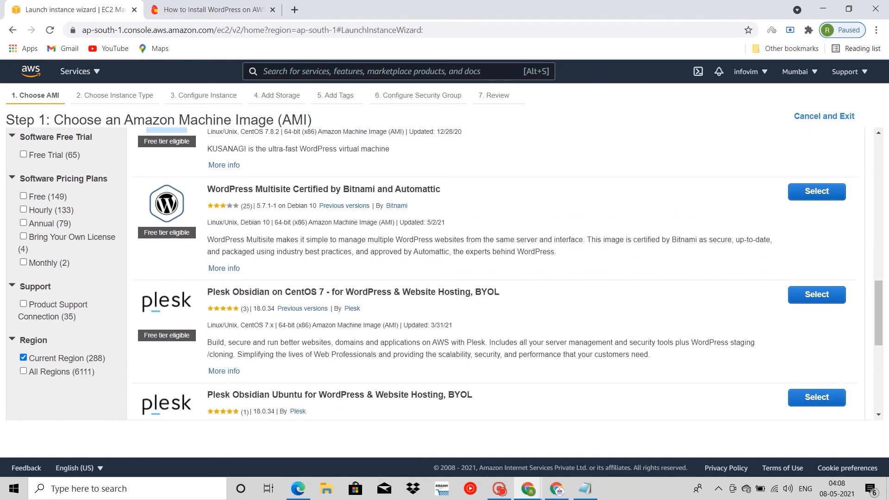
scroll(444, 273, "down", 4)
scroll(444, 273, "down", 3)
scroll(445, 273, "up", 10)
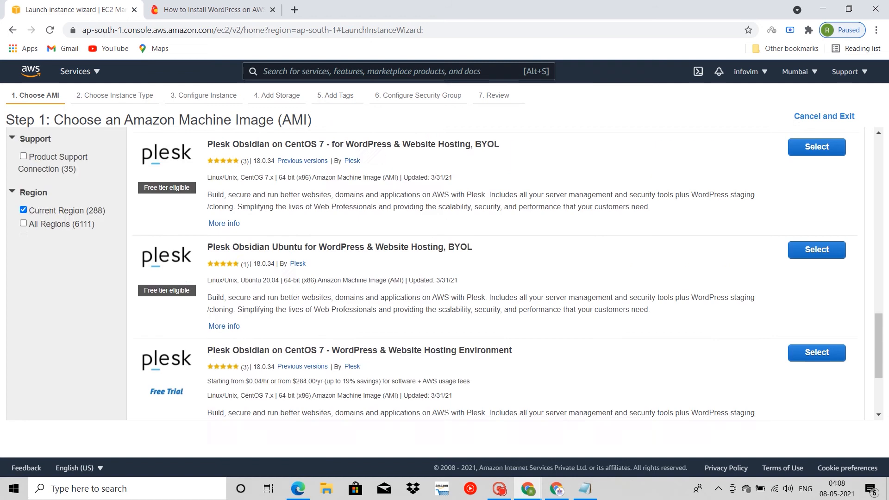
scroll(444, 273, "up", 5)
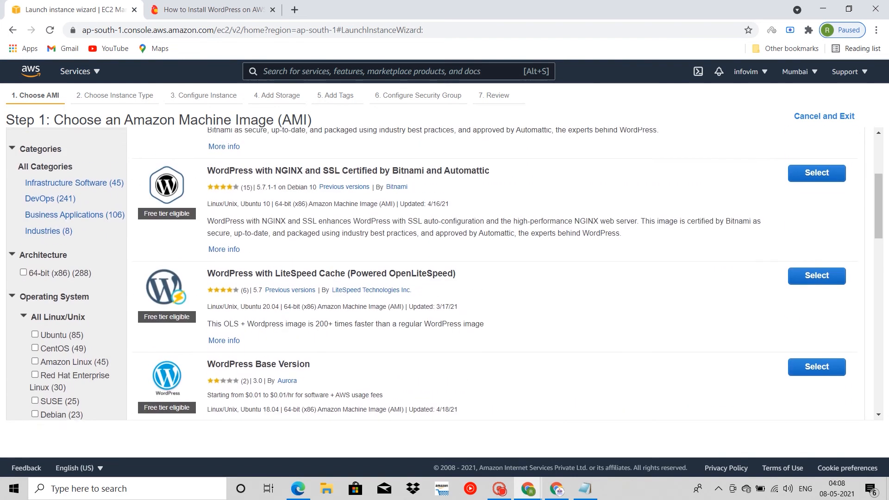
scroll(444, 274, "up", 2)
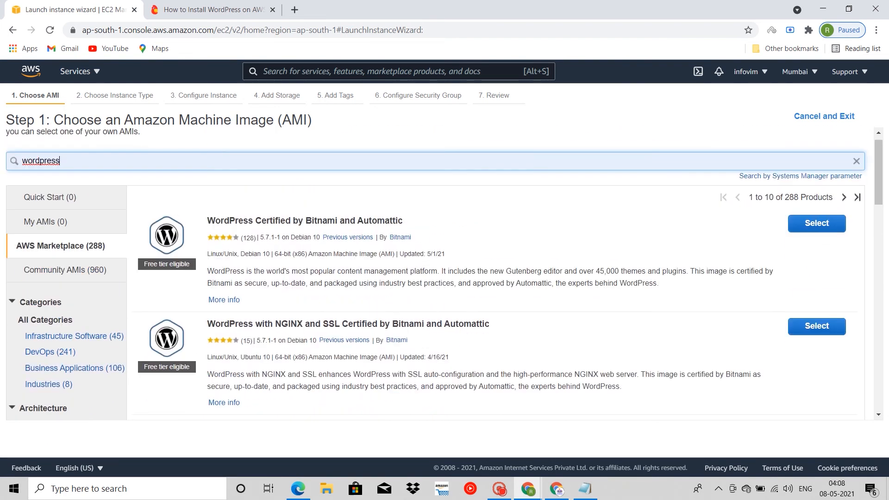
Step: Select the WordPress with NGINX and SSL Certified by Bitnami and Automattic image, review its pricing details and continue
left_click(817, 223)
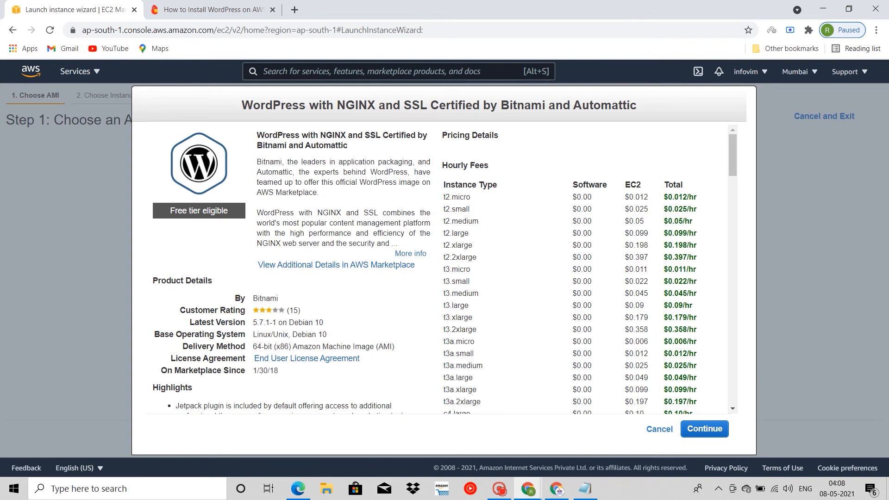
scroll(444, 268, "down", 1)
scroll(444, 269, "up", 1)
scroll(435, 269, "down", 10)
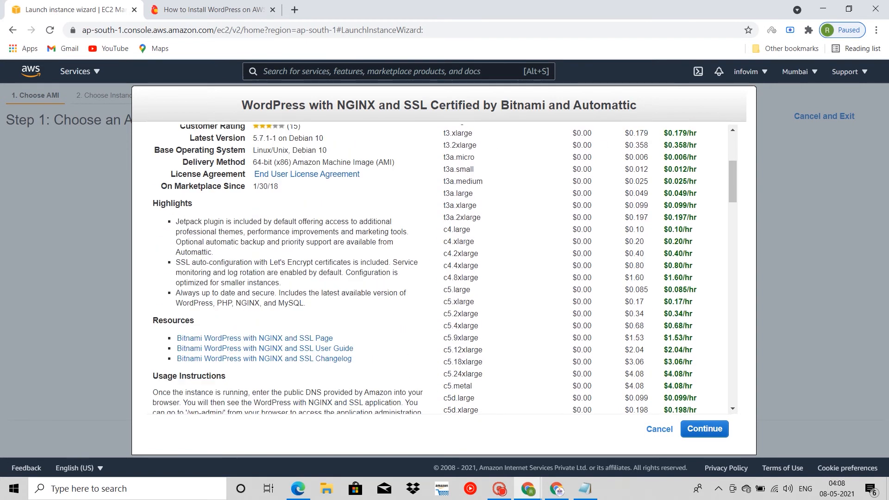
scroll(435, 269, "down", 1)
scroll(434, 269, "up", 10)
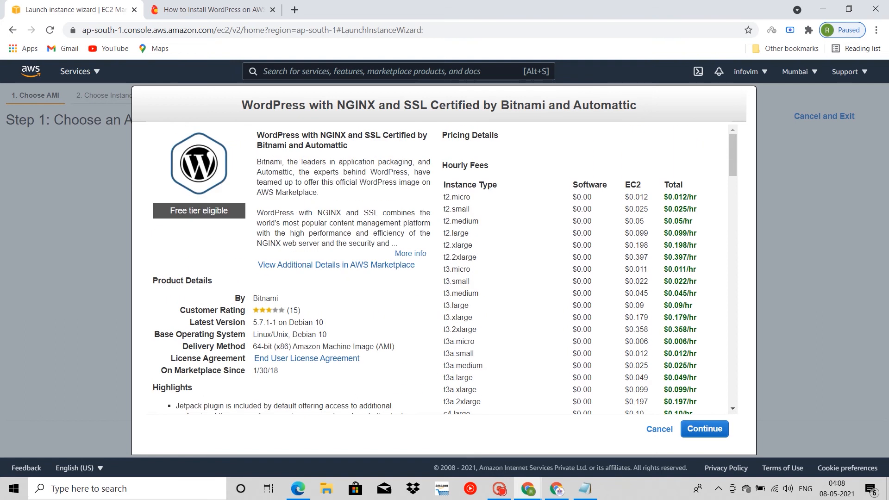
scroll(435, 268, "down", 20)
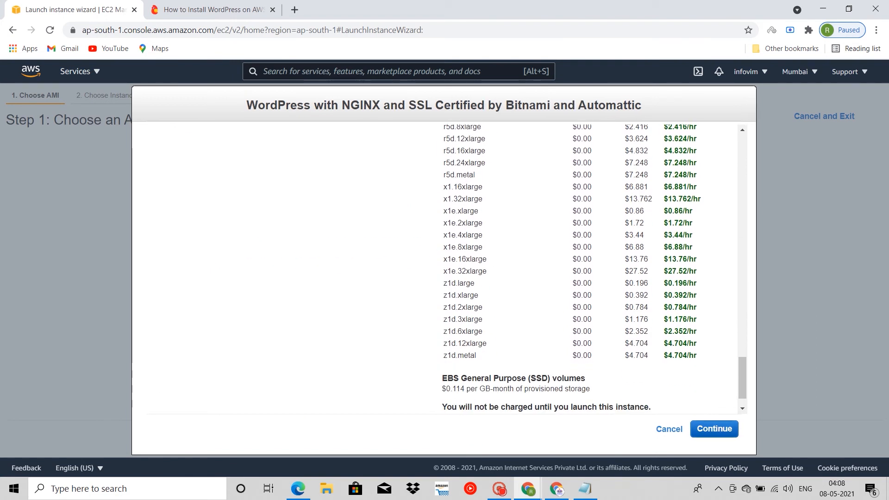
left_click(714, 428)
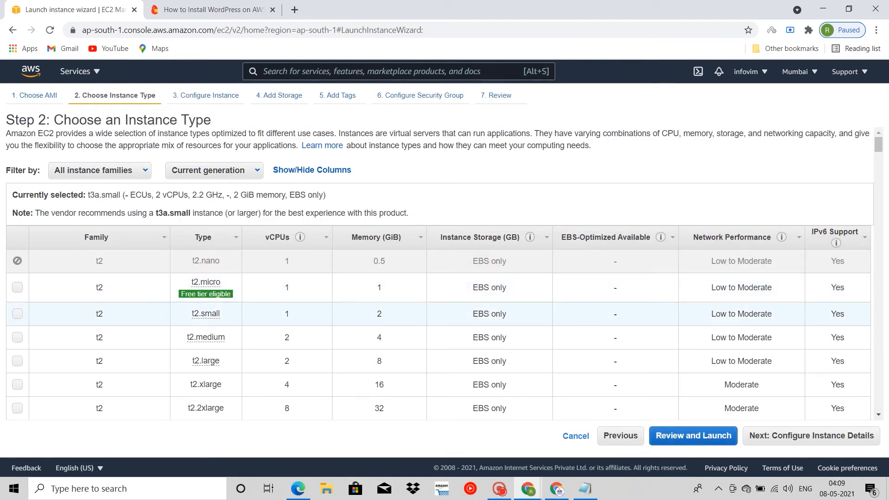
Step: Choose the free tier eligible t2.micro instance type and proceed to configuring the instance details
scroll(440, 366, "down", 1)
scroll(440, 343, "up", 1)
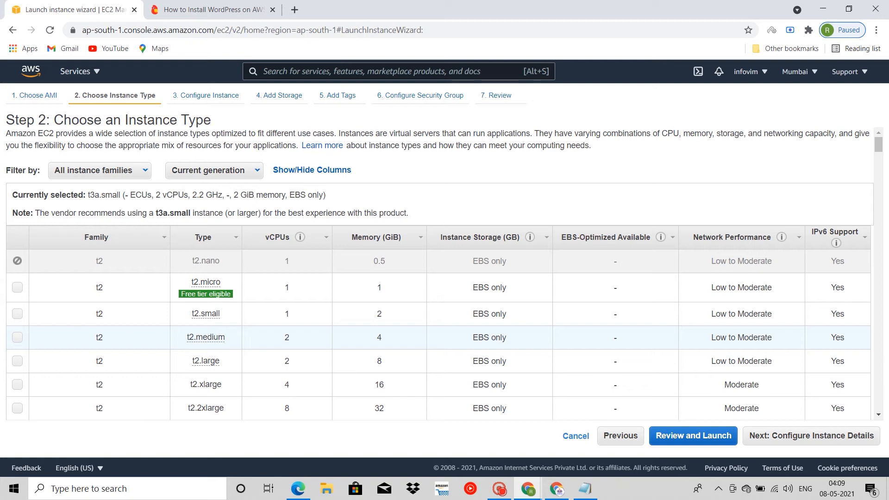
scroll(438, 278, "down", 10)
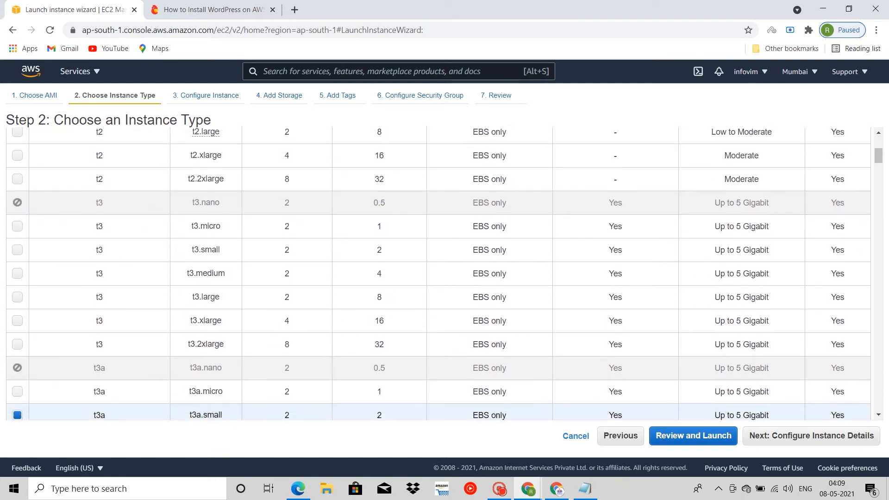
scroll(439, 273, "down", 15)
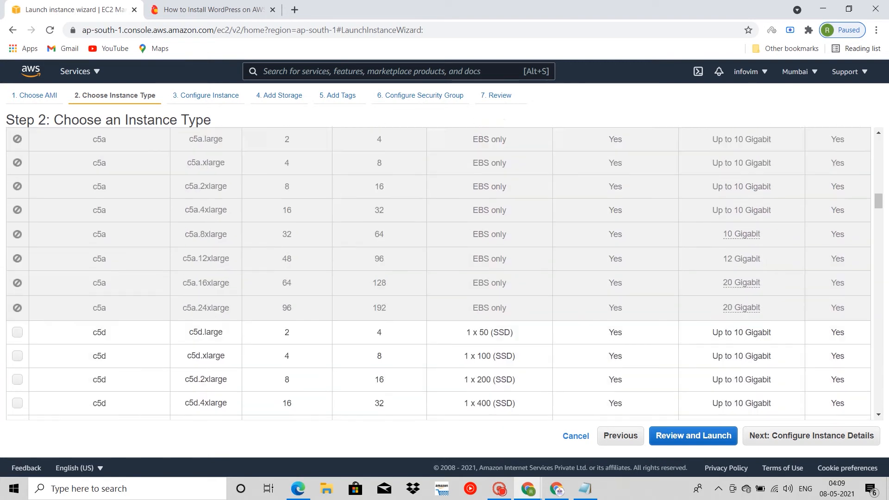
scroll(438, 273, "up", 15)
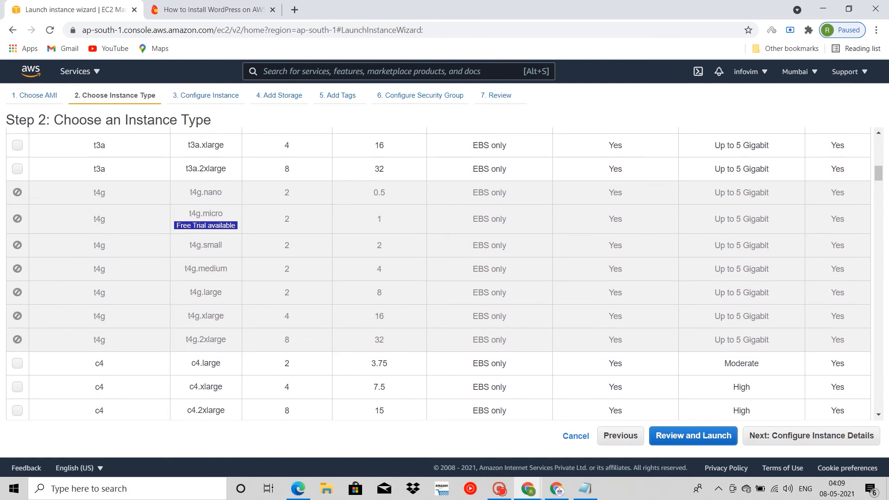
scroll(439, 273, "up", 1)
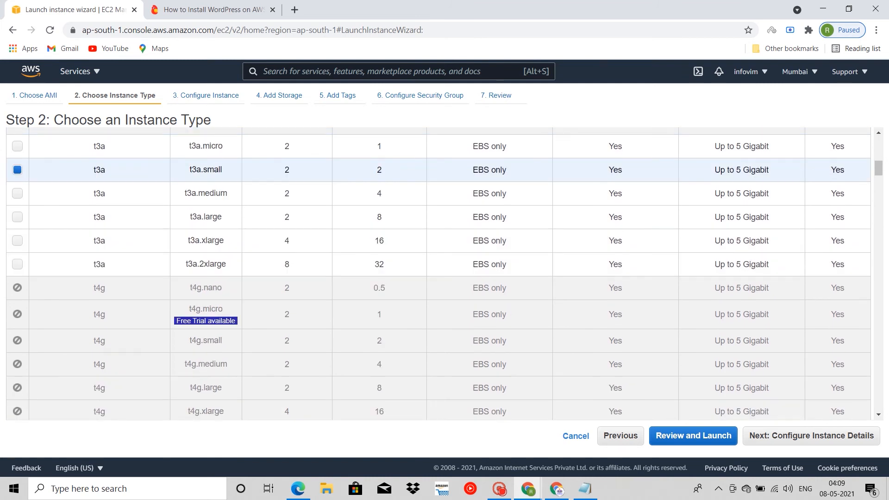
scroll(439, 273, "up", 12)
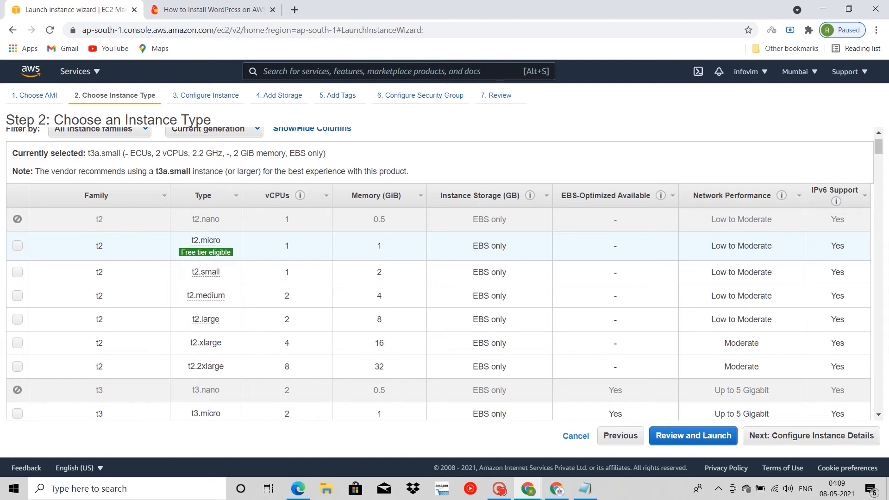
left_click(17, 246)
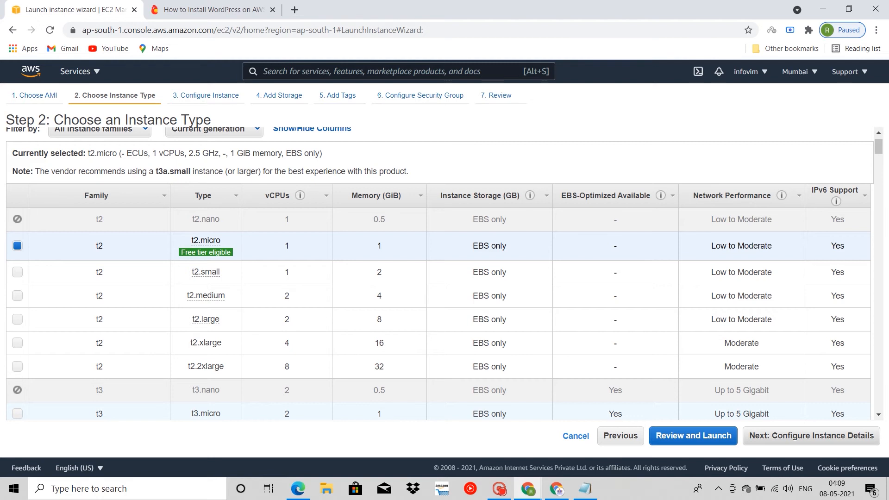
left_click(777, 436)
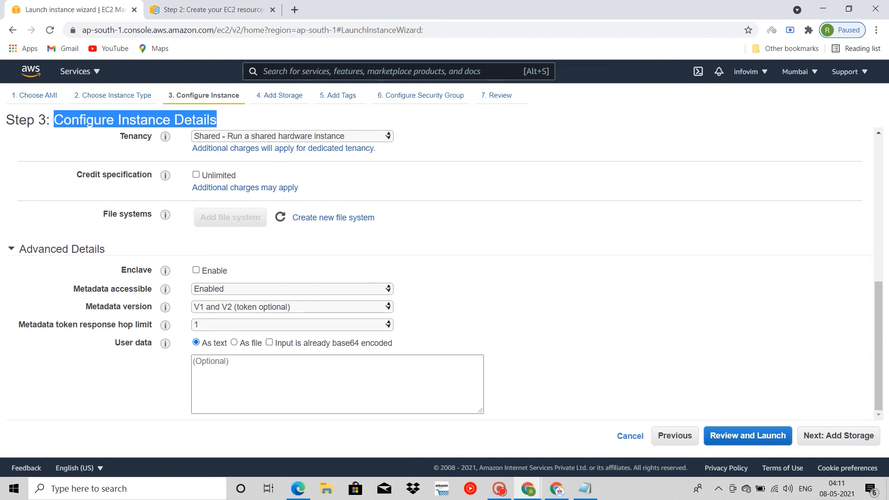
Step: Read the instance configuration instructions in the open Amazon Elastic File System user guide, starting from Step 3: Configure Instance Details
left_click(208, 9)
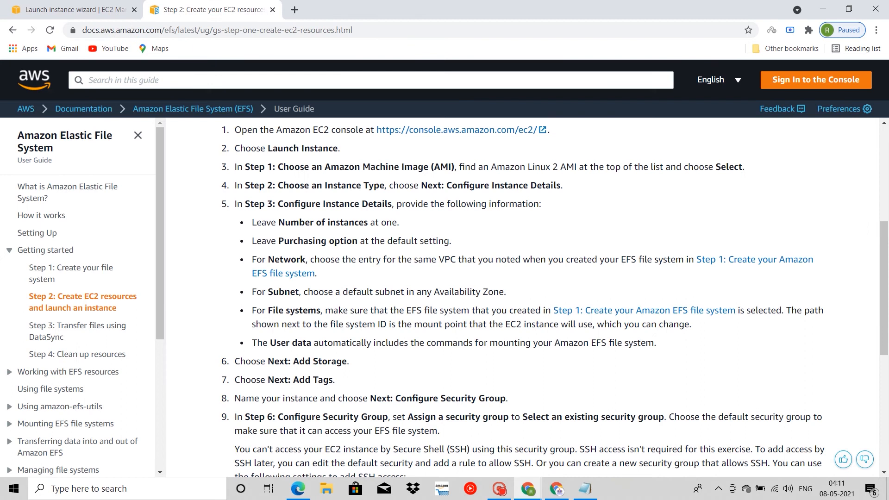
scroll(523, 301, "down", 2)
scroll(555, 297, "up", 2)
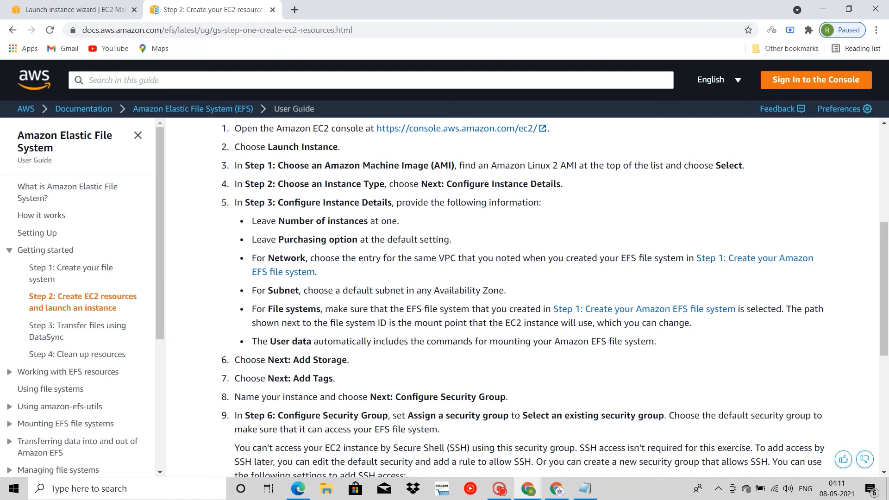
scroll(555, 296, "down", 1)
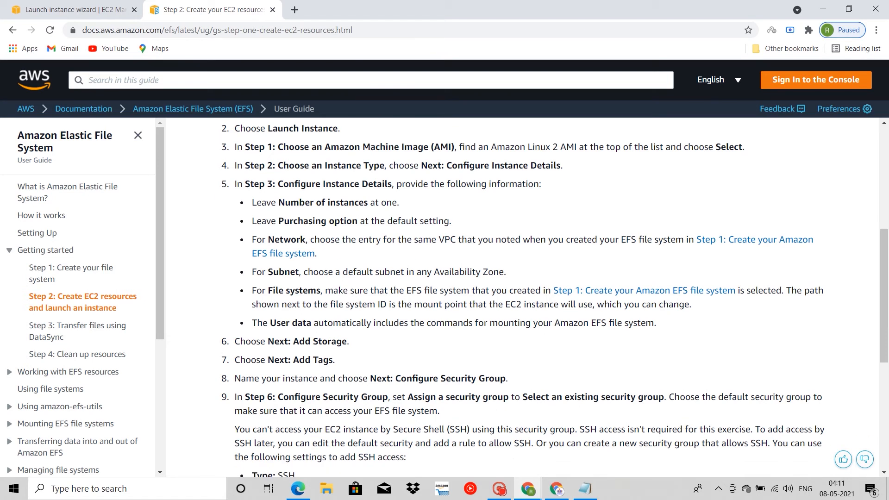
Step: Return to the launch wizard, set the root volume size to 30 GiB in the storage step and proceed to the launch review
key("ctrl+shift+Tab")
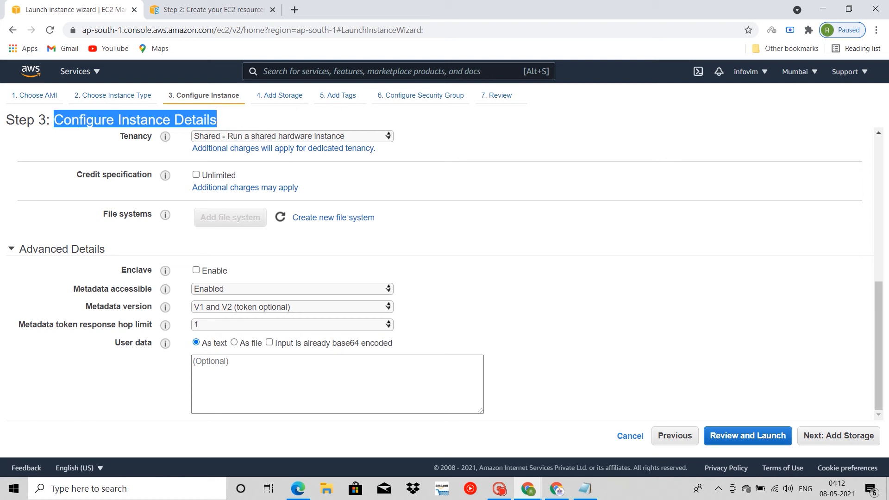
left_click(839, 435)
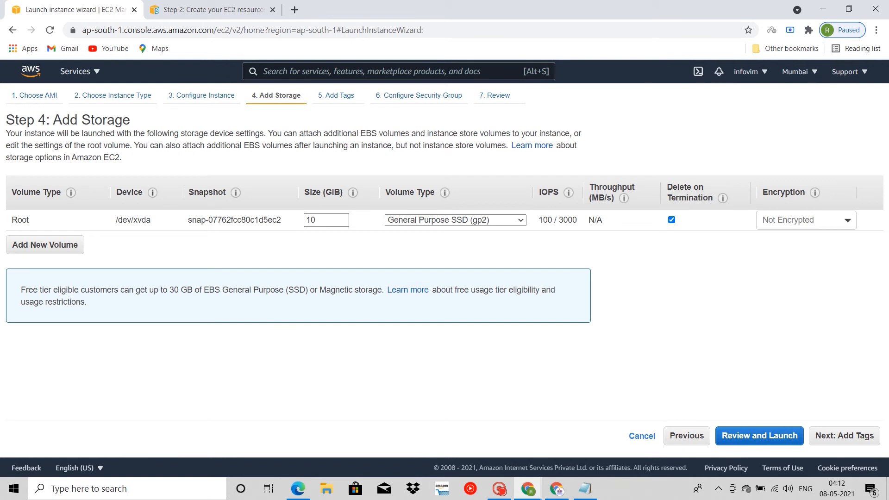
double_click(310, 220)
type("30")
left_click(760, 436)
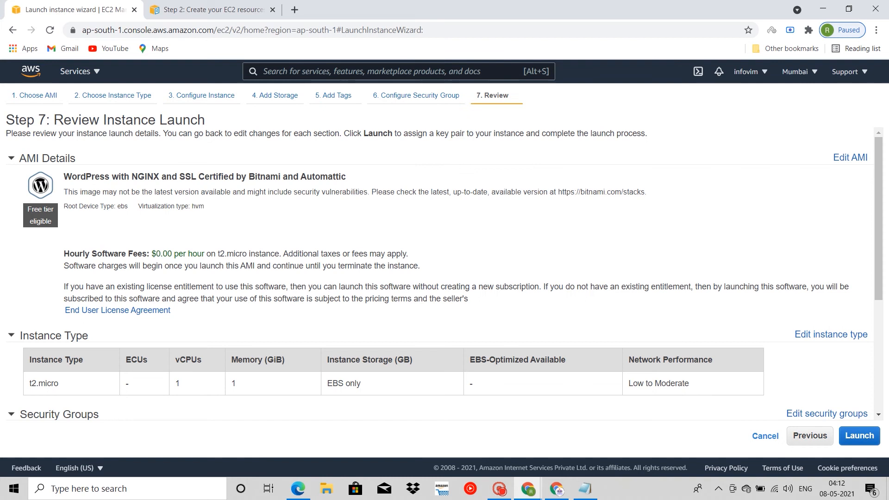
Step: Review the instance type and security group details of the launch and proceed to the key pair selection
scroll(445, 273, "down", 3)
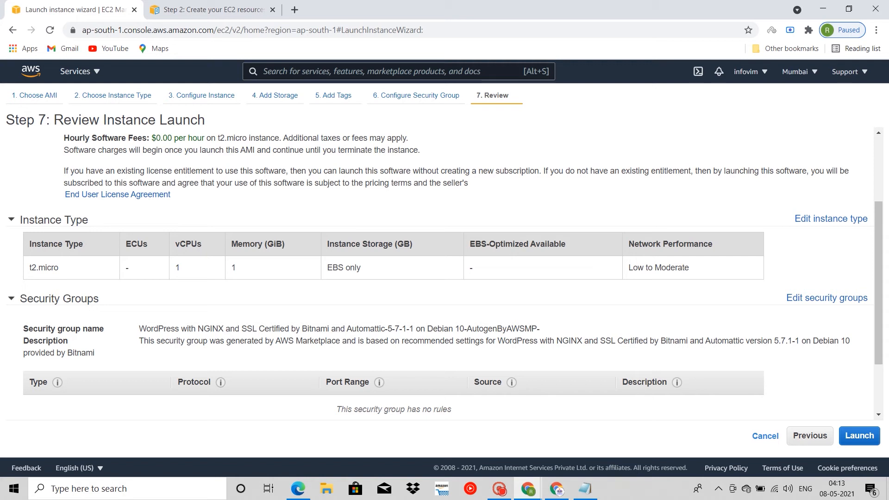
scroll(440, 273, "down", 2)
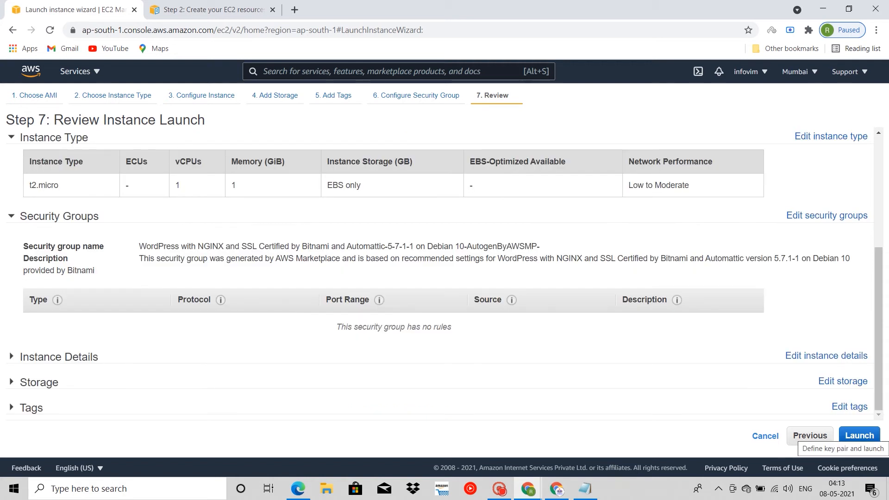
left_click(860, 435)
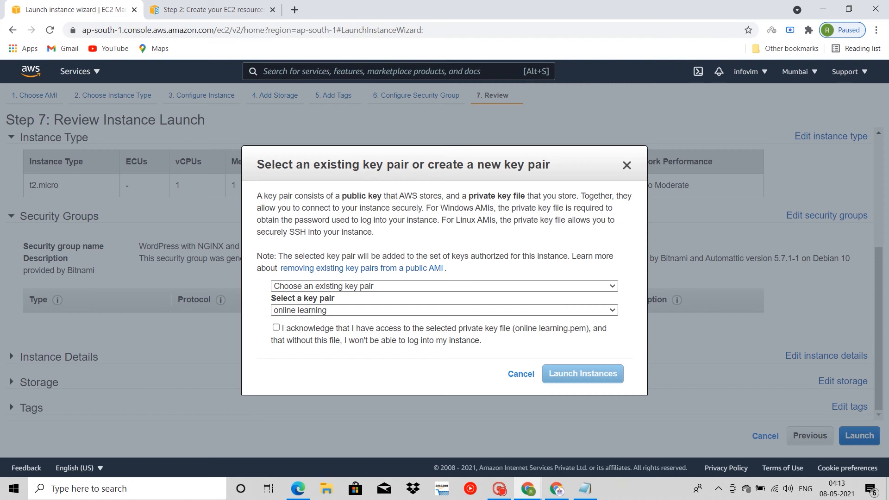
Step: Try to create and download a new key pair named ExamBoost
left_click(444, 286)
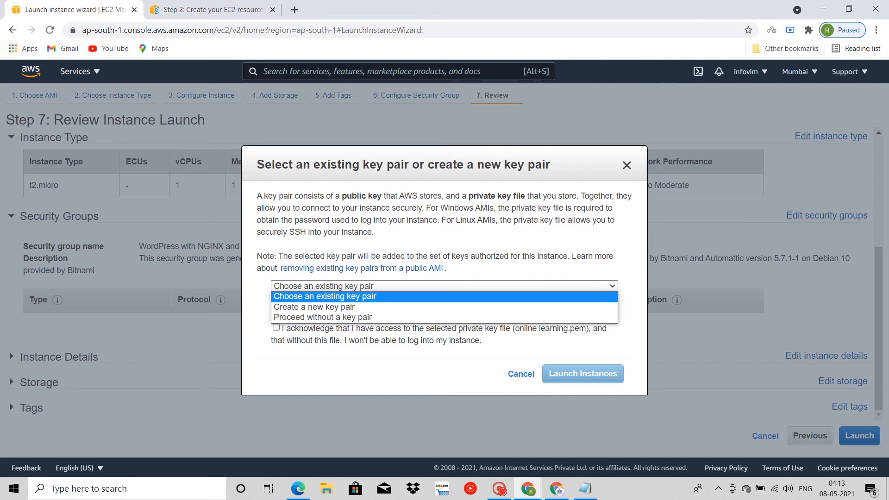
key("Down")
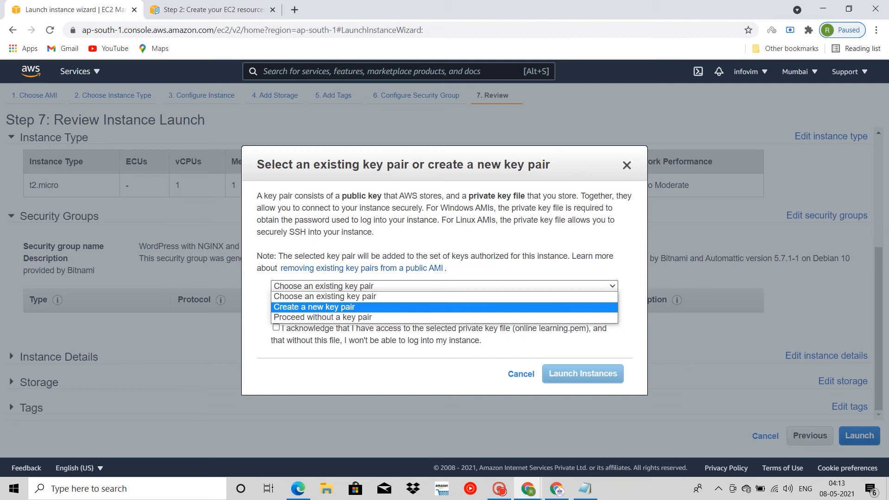
key("Return")
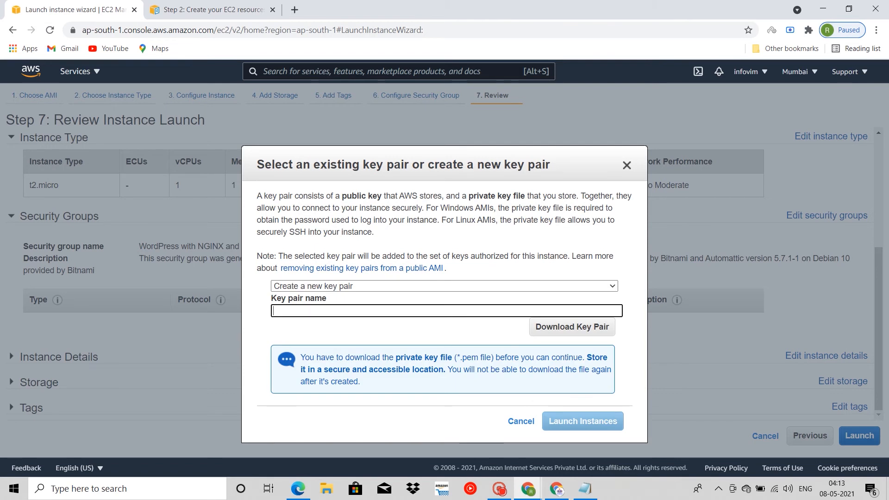
type("ExamBoost")
left_click(572, 327)
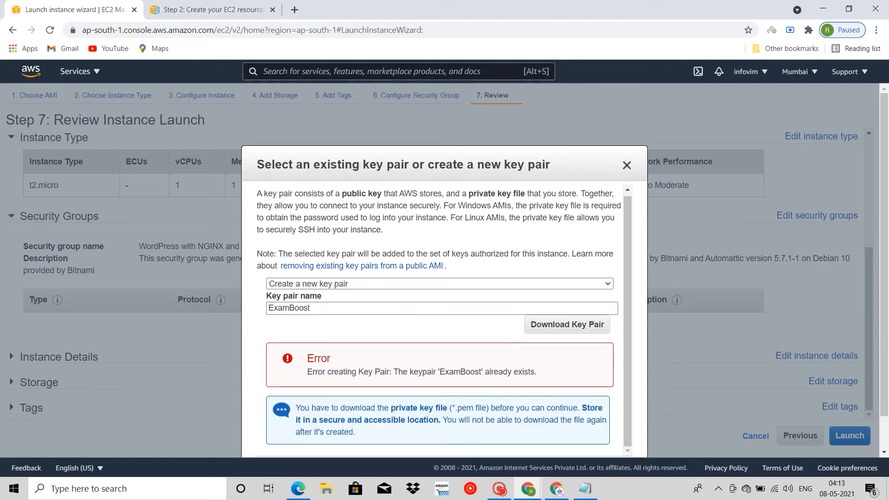
Step: Change the new key pair's name to ExamBoost.in and download its private key file
left_click(439, 284)
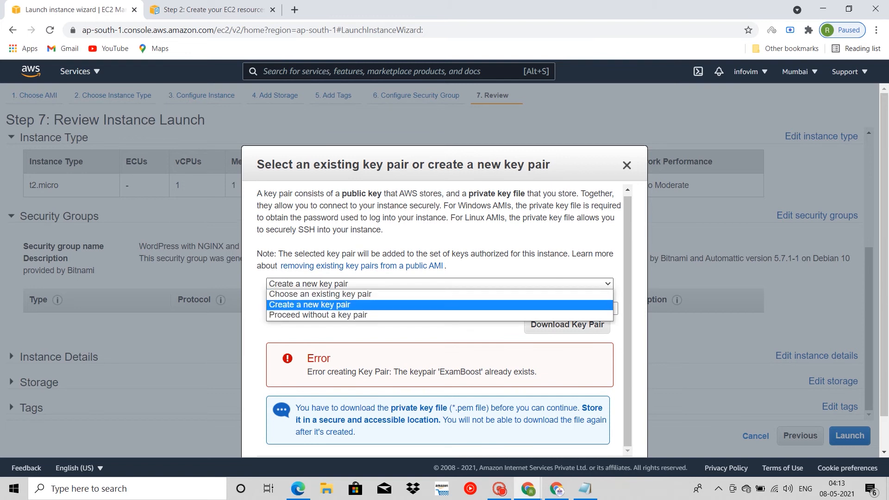
left_click(439, 305)
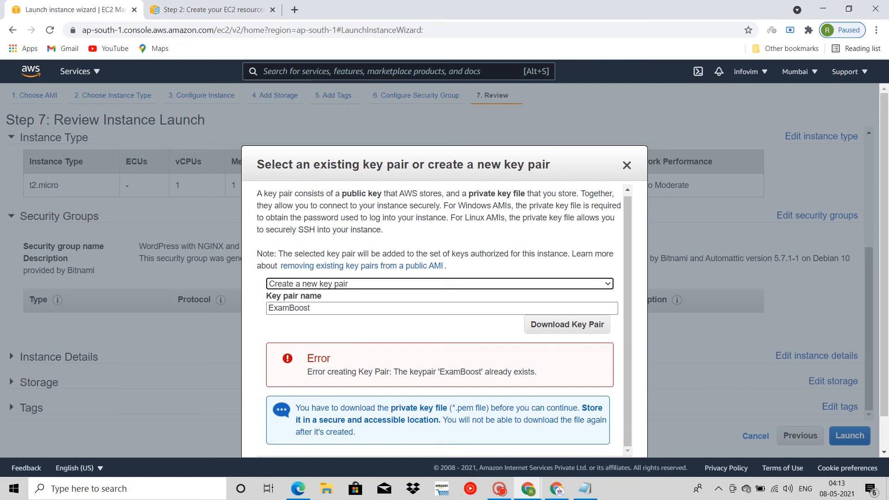
left_click(310, 308)
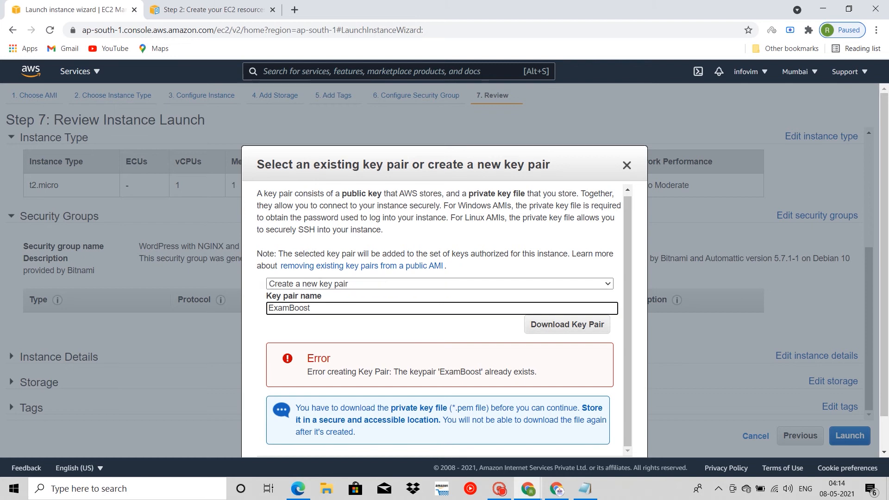
type(".in")
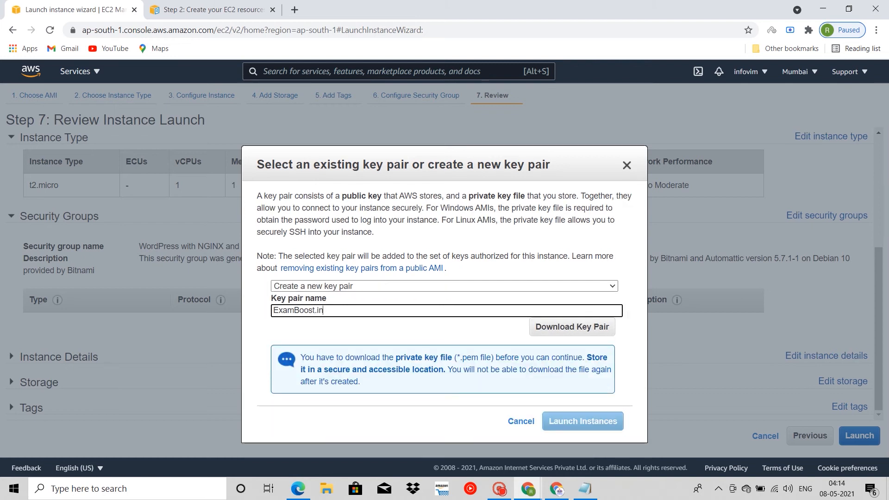
left_click(572, 327)
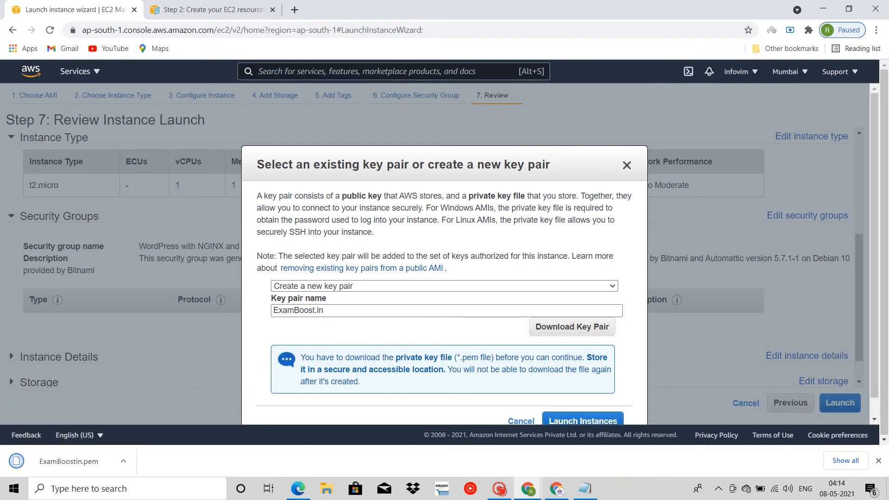
Step: Show the downloaded ExamBoostin.pem in its folder in File Explorer and cut the file
left_click(123, 461)
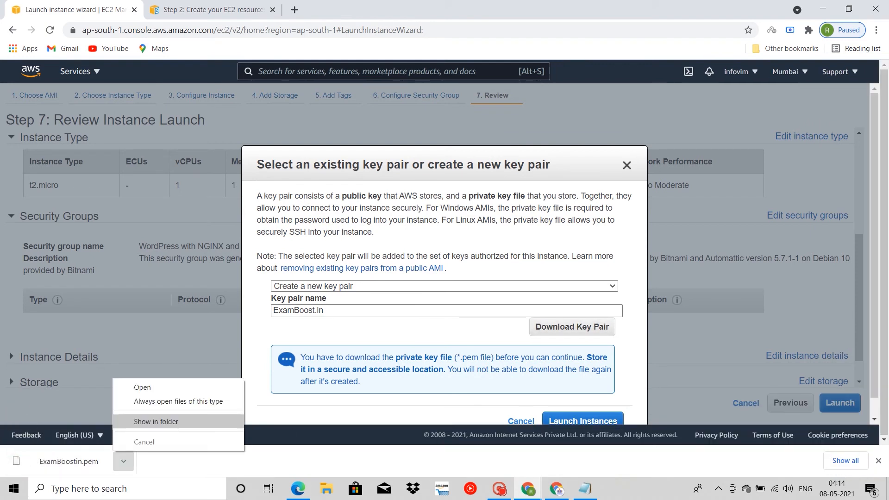
left_click(141, 422)
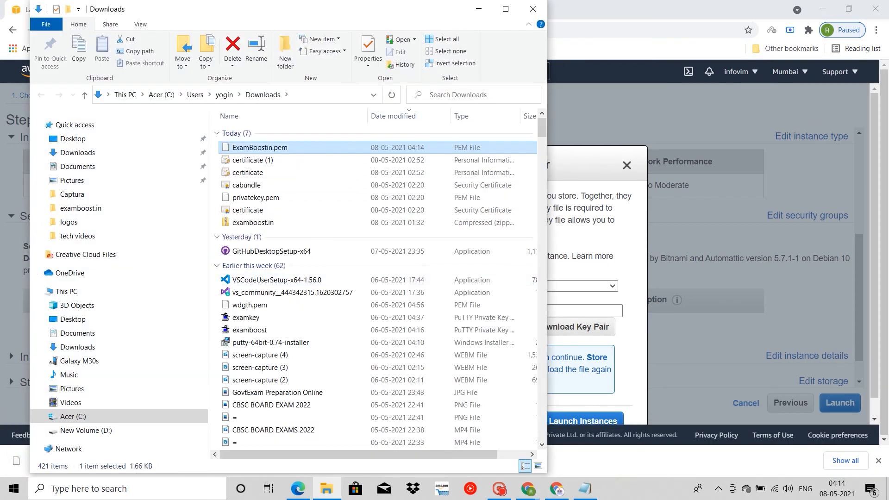
right_click(271, 149)
mouse_move(324, 296)
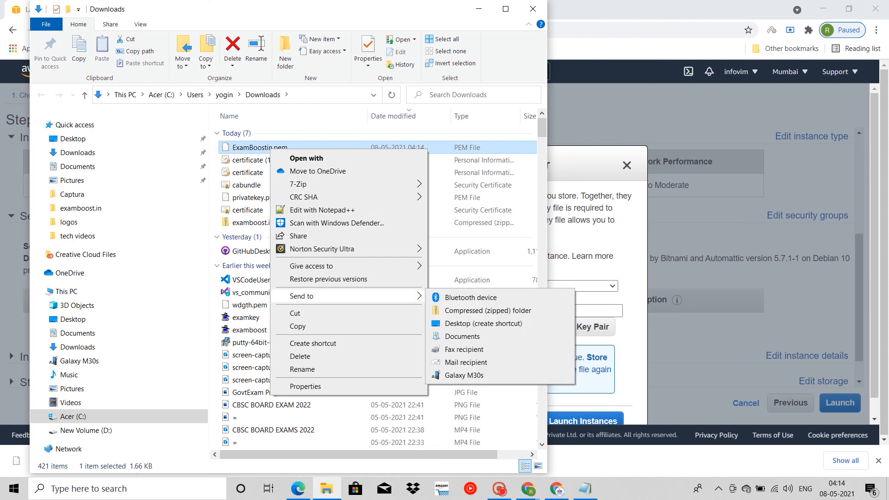
left_click(295, 313)
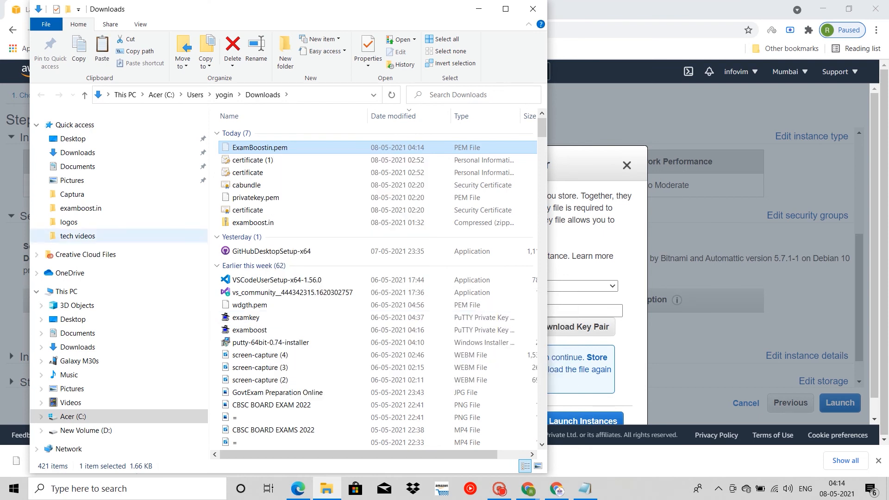
Step: Create a folder named examboost.India on the Desktop and move ExamBoostin.pem into it
left_click(73, 138)
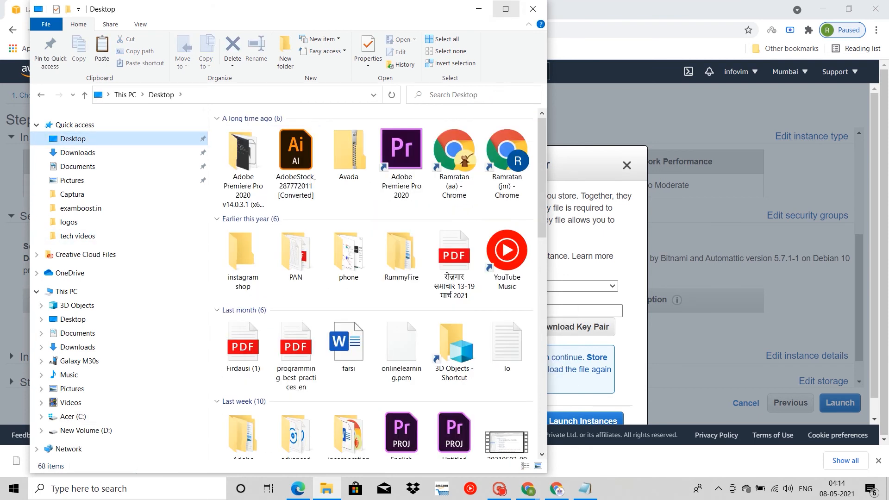
left_click(505, 9)
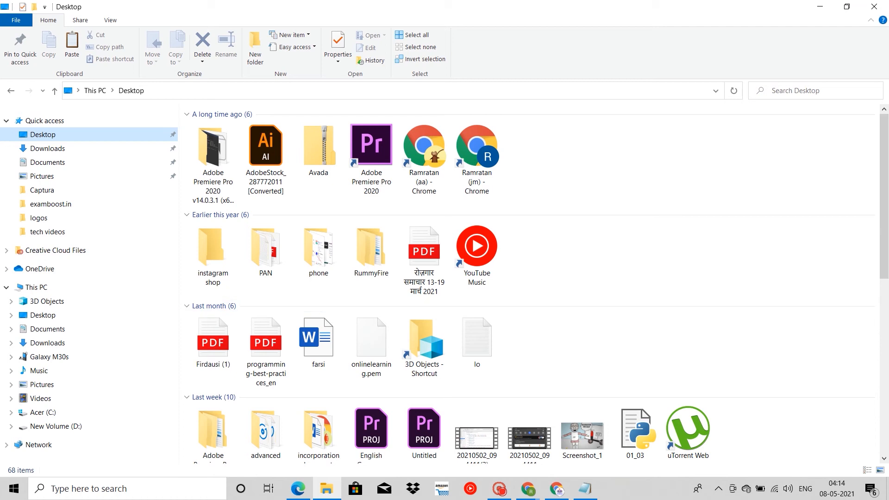
right_click(622, 202)
mouse_move(648, 314)
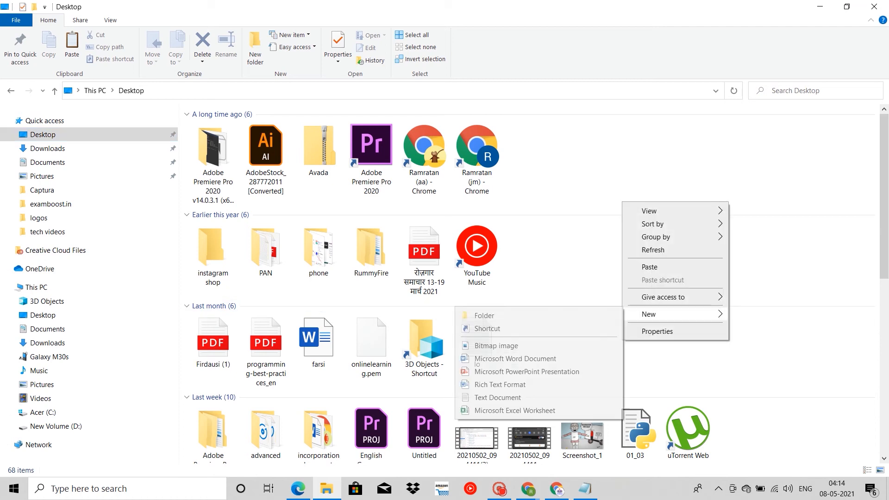
left_click(484, 315)
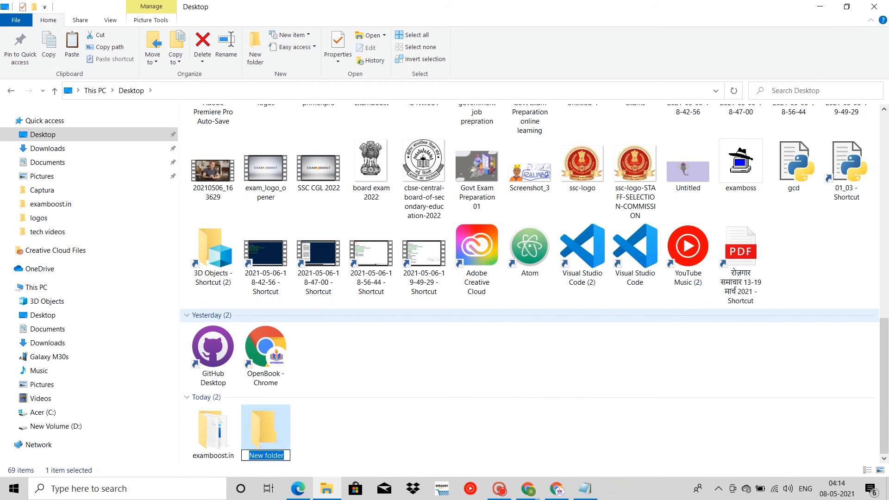
type("exam")
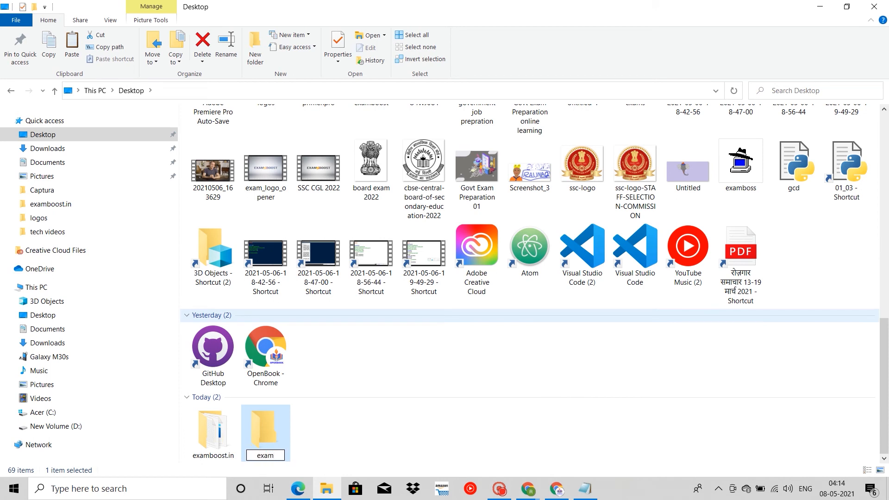
type("boost.India")
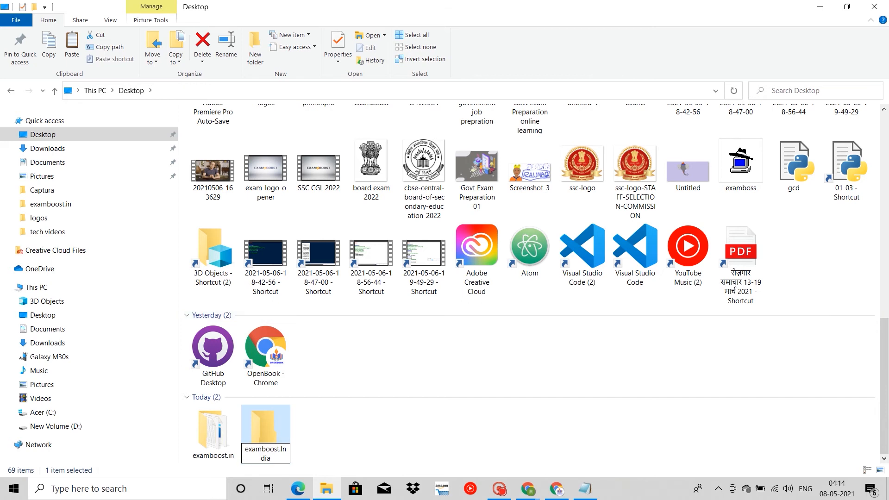
key("Return")
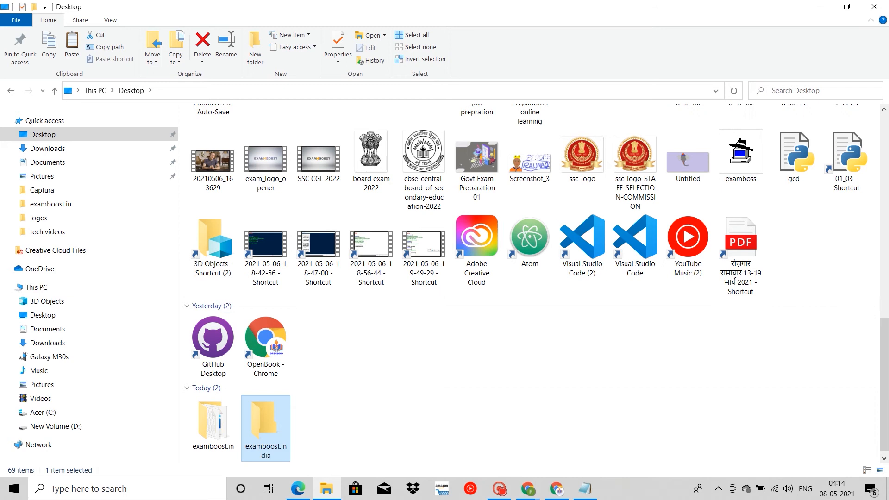
key("Return")
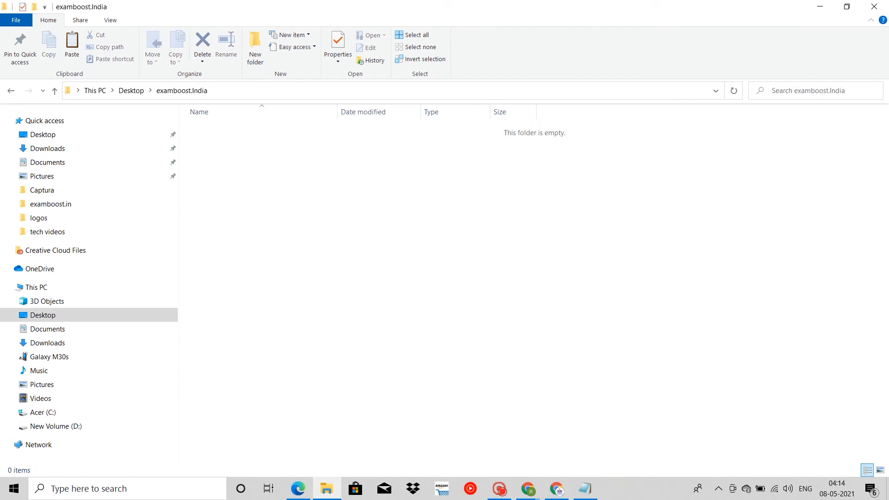
key("ctrl+v")
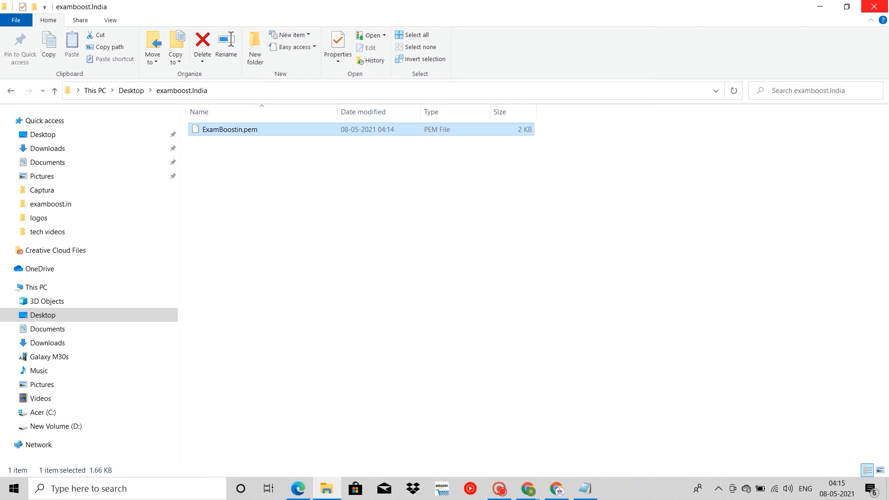
Step: Close File Explorer and launch the instance with the ExamBoost.in key pair
left_click(874, 7)
scroll(442, 255, "down", 1)
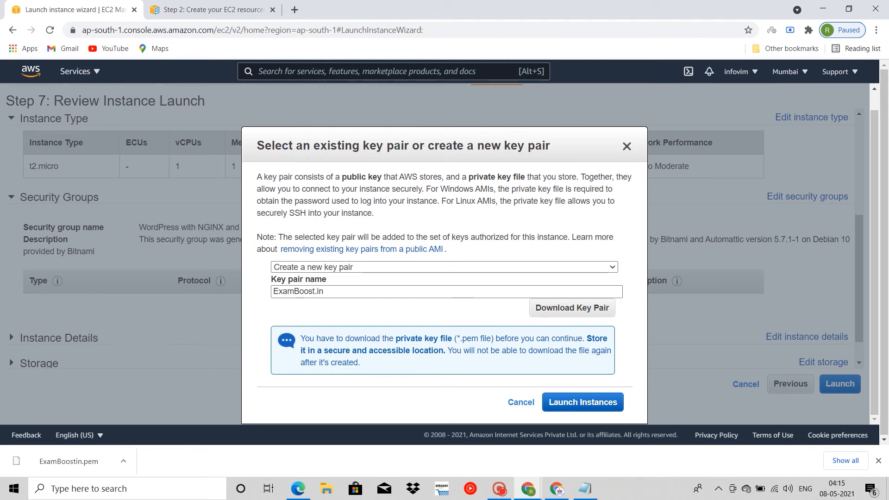
left_click(582, 403)
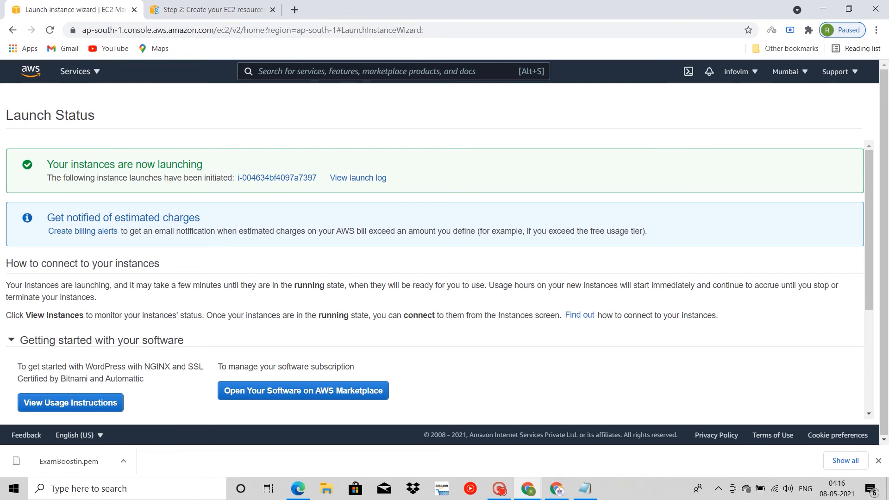
Step: Open the instances list from the launch status page and check the new instance's state, public address, security group and key name
scroll(440, 278, "down", 3)
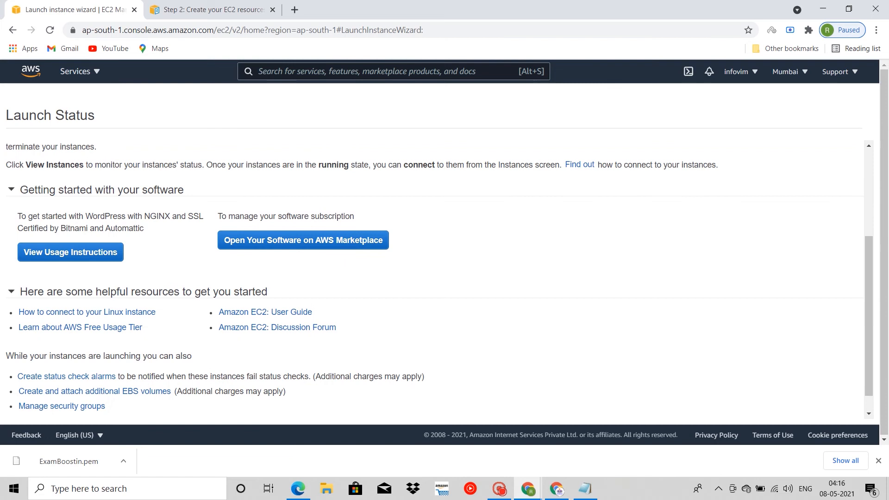
scroll(440, 277, "up", 3)
scroll(440, 278, "down", 4)
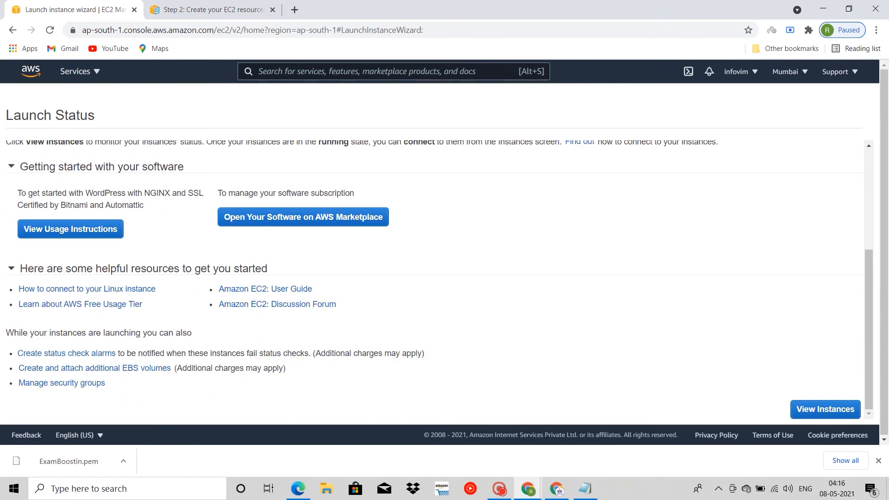
left_click(825, 409)
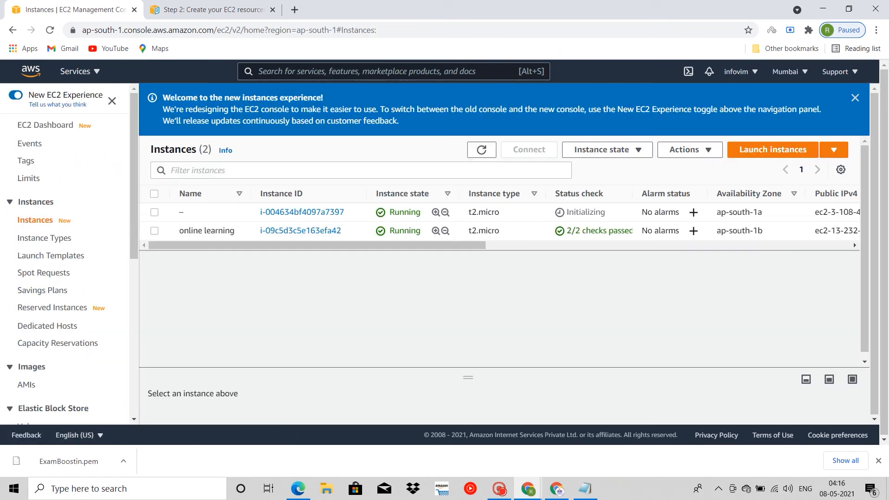
scroll(854, 243, "right", 10)
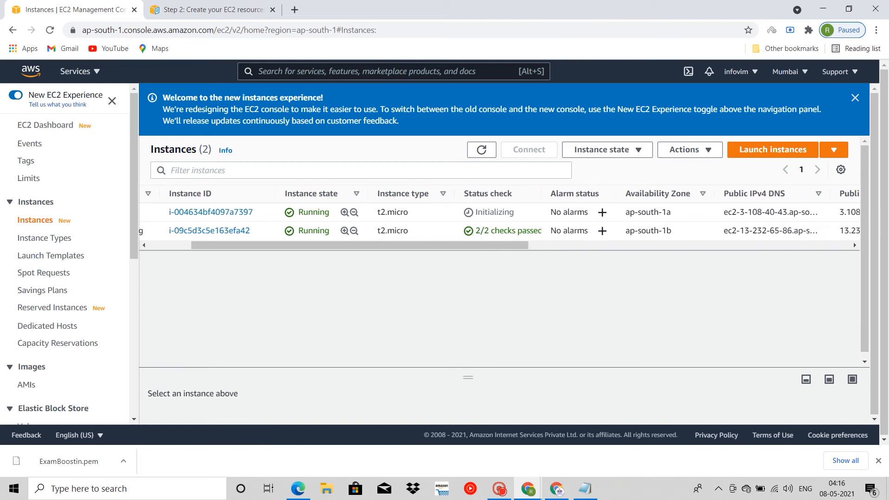
scroll(854, 242, "right", 10)
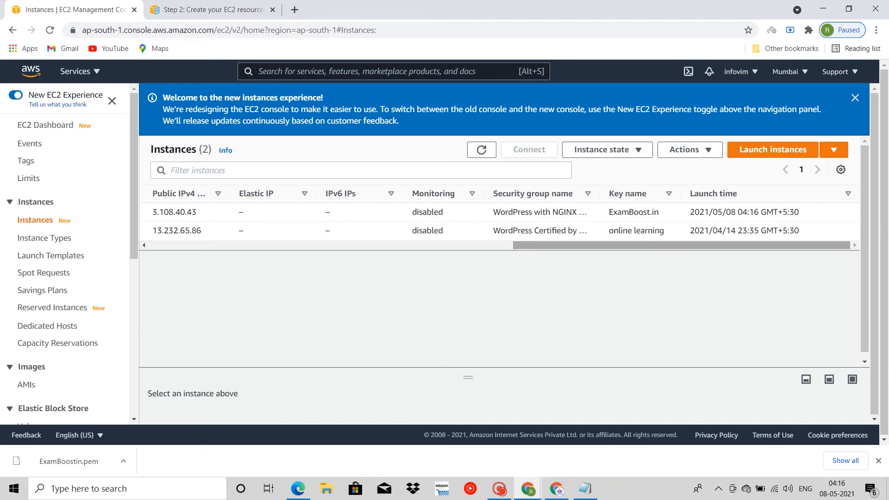
Step: Copy the new instance's public IPv4 address, try to load 3.108.40.43 in the other browser tab, and close that tab
scroll(499, 220, "left", 3)
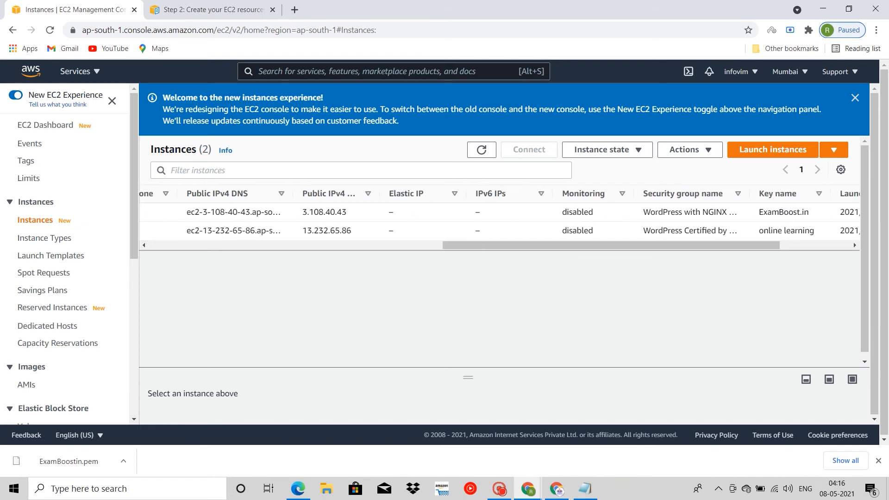
left_click_drag(348, 211, 302, 212)
key("ctrl+c")
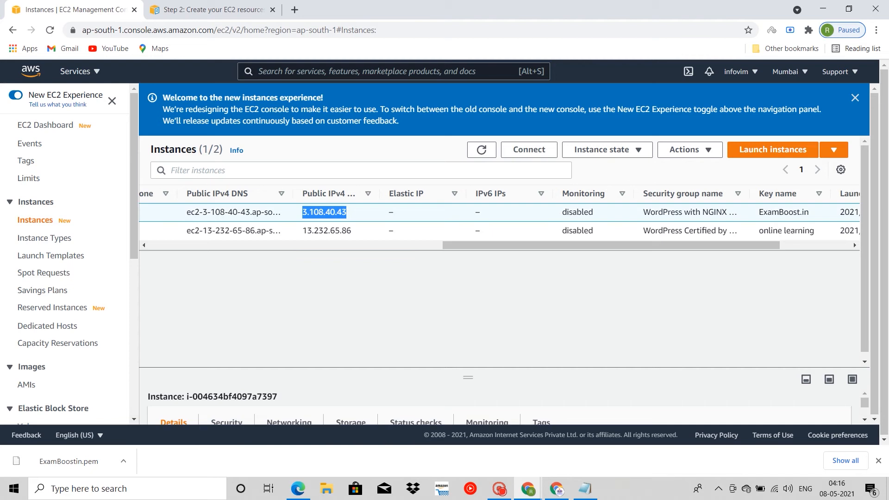
scroll(499, 220, "left", 3)
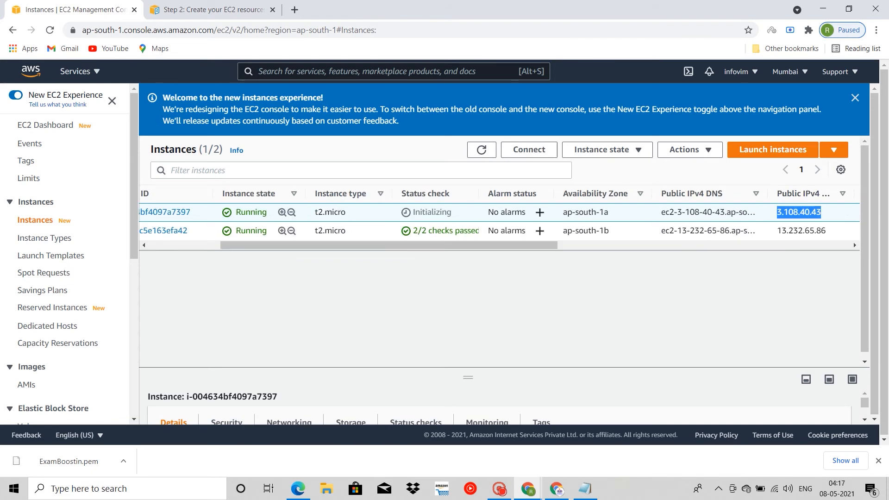
left_click(211, 9)
key("ctrl+l")
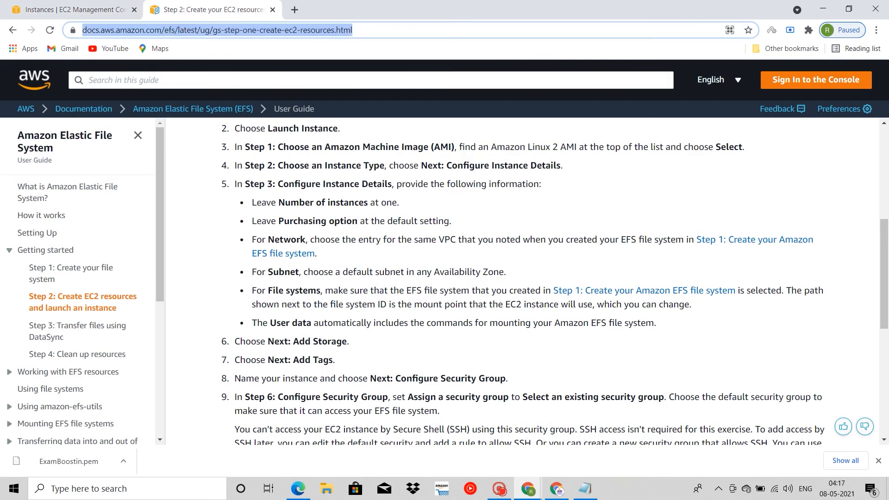
key("ctrl+v")
key("Return")
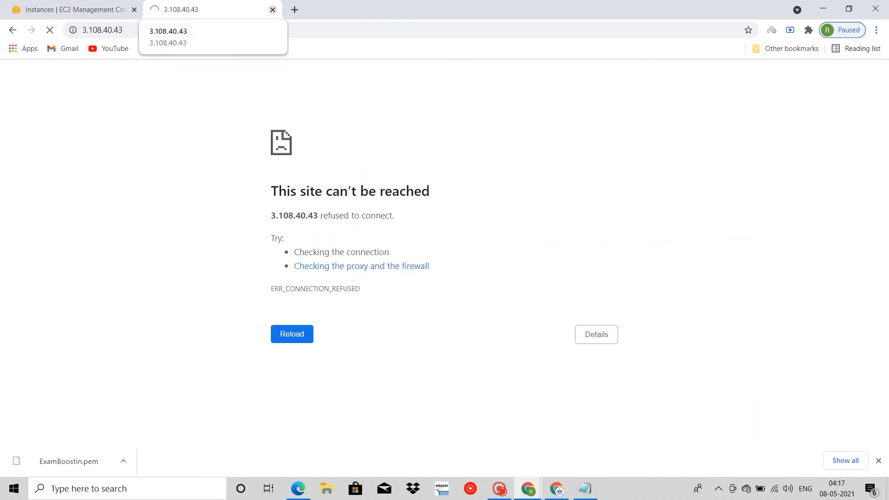
left_click(273, 10)
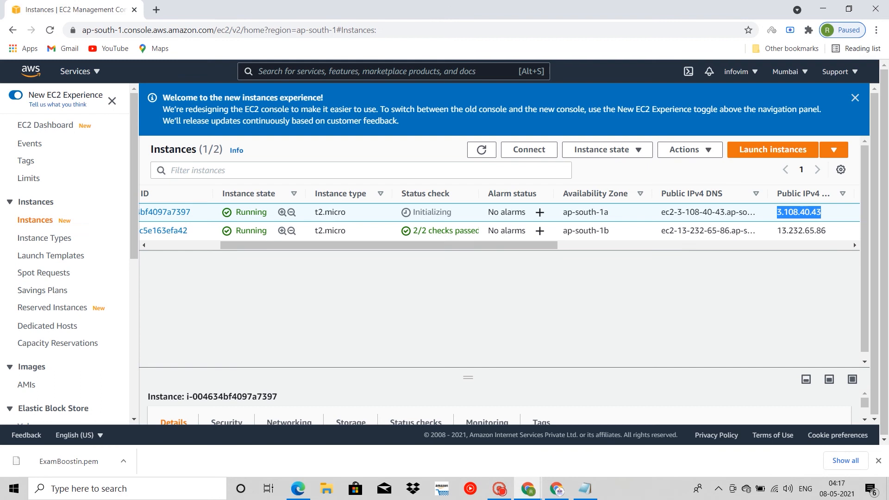
Step: Name the newly launched, unnamed instance ExamBoost.in in the instances list
scroll(301, 212, "left", 3)
scroll(301, 212, "right", 3)
scroll(854, 242, "right", 2)
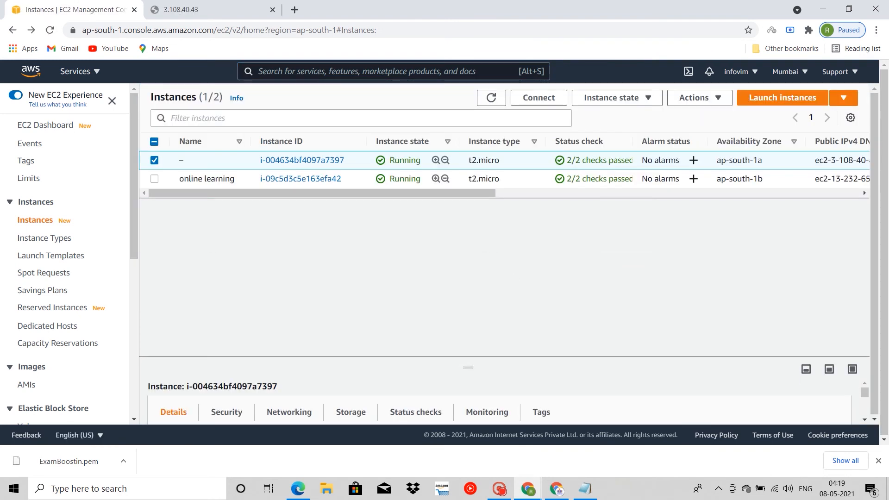
scroll(504, 160, "right", 1)
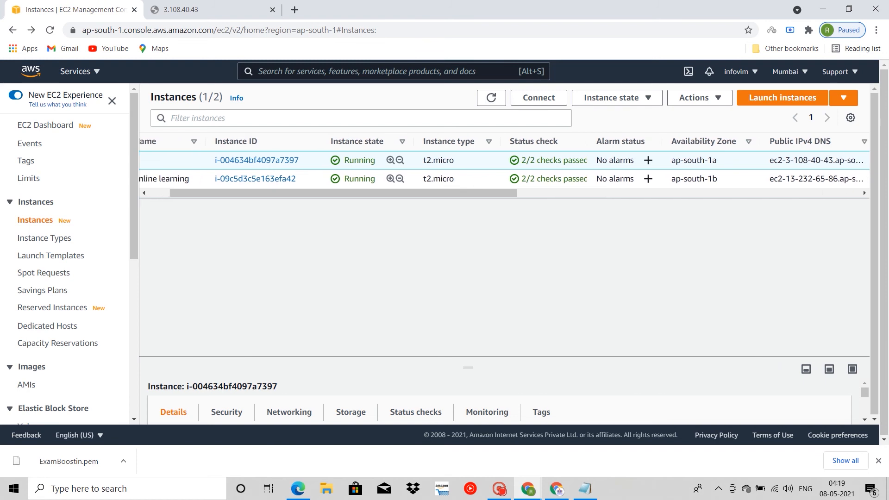
scroll(504, 160, "left", 1)
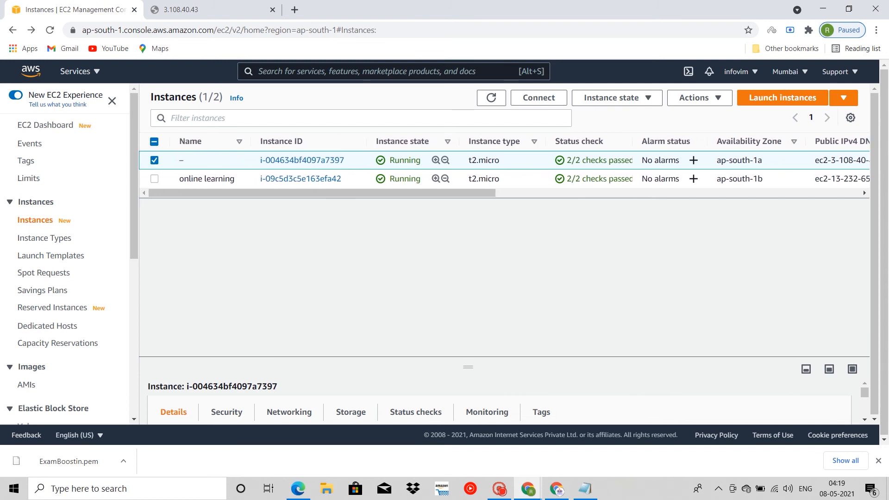
left_click(190, 160)
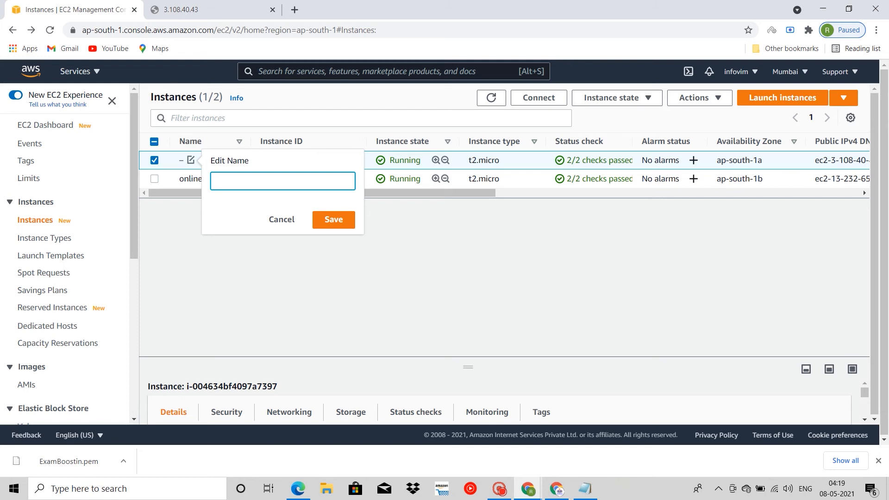
type("ExamBoos.int")
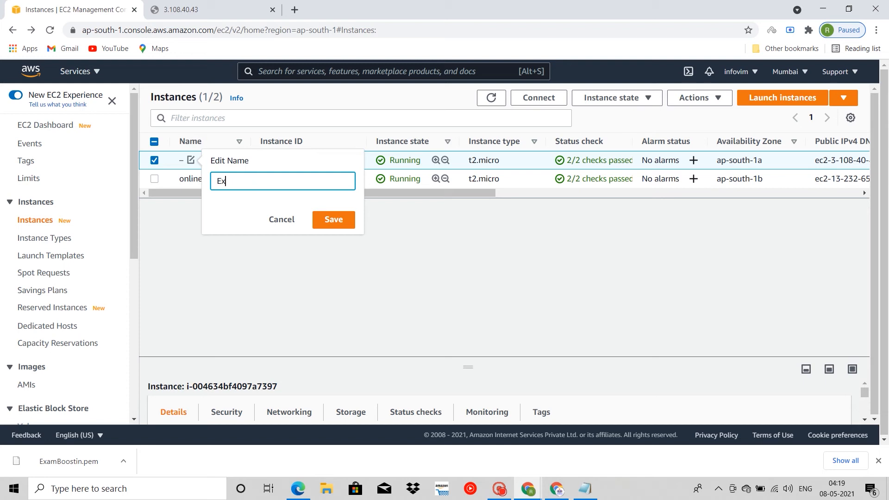
type("amBoos.int")
key("Return")
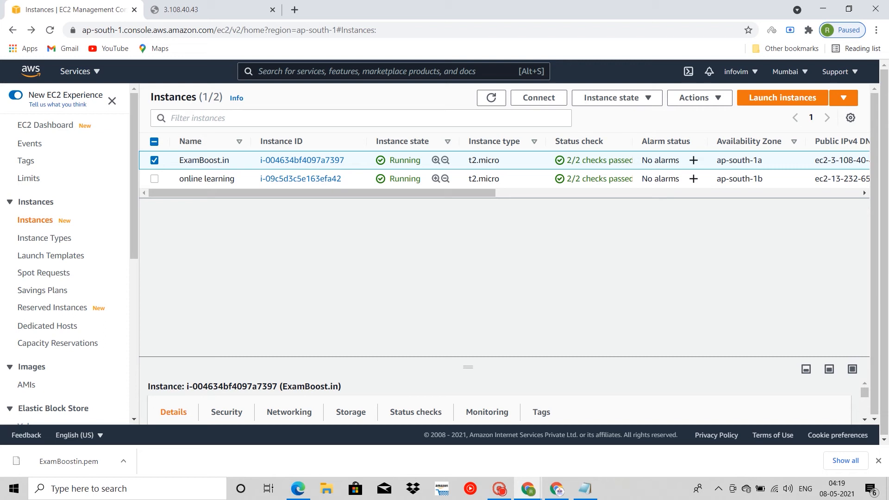
Step: Open the ExamBoost.in instance's summary page and review its general details, networking and storage information
right_click(315, 160)
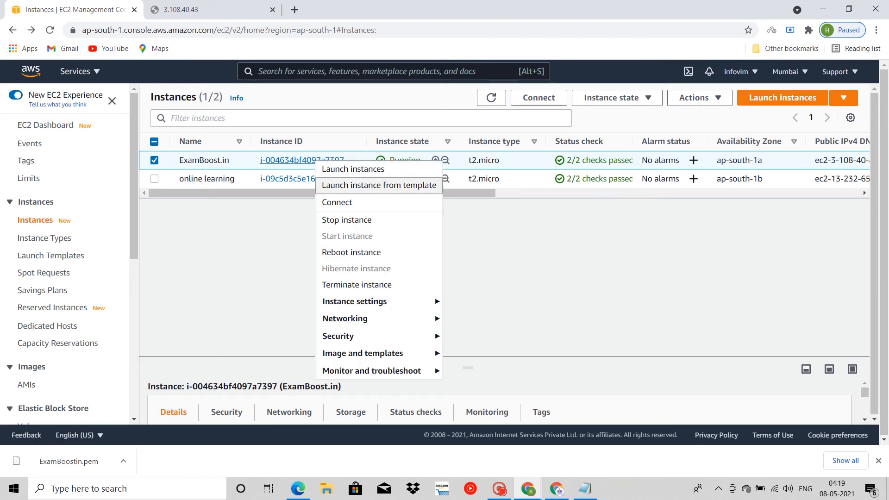
left_click(310, 160)
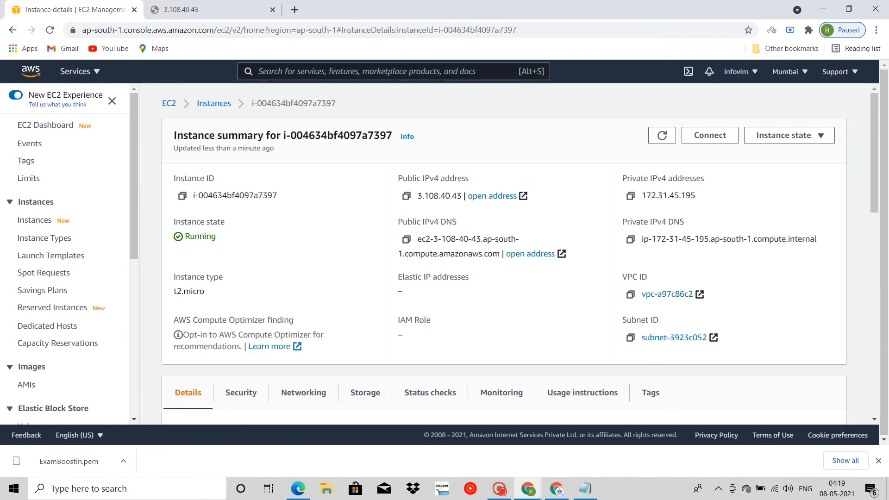
scroll(504, 254, "down", 1)
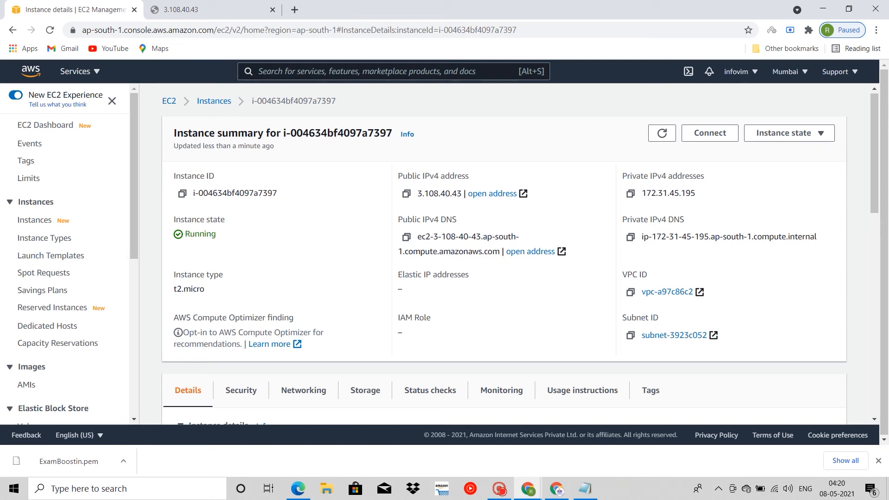
scroll(303, 179, "down", 5)
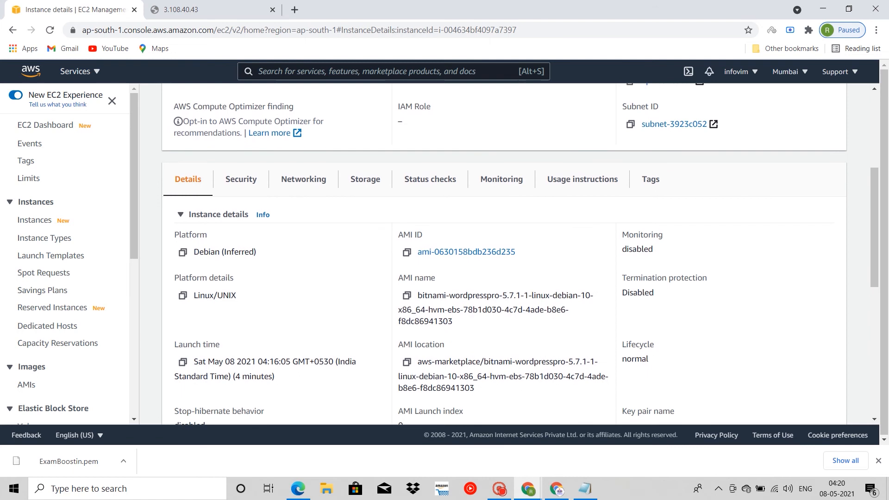
left_click(303, 179)
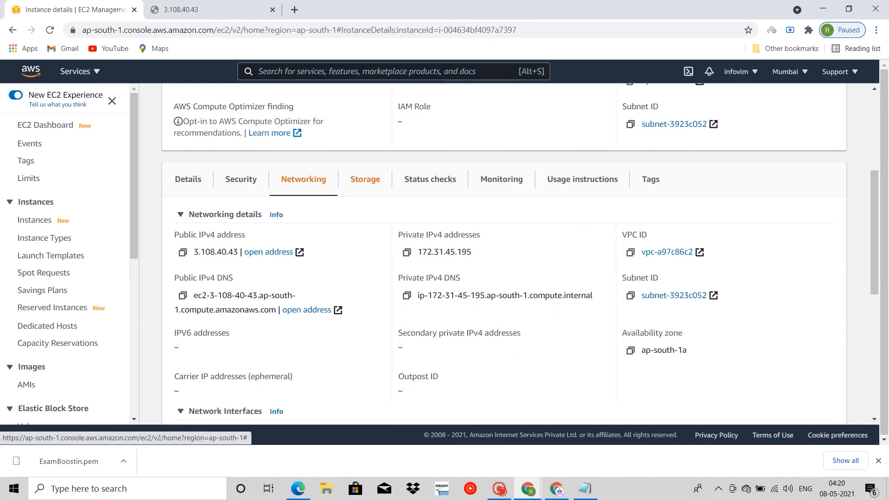
left_click(365, 179)
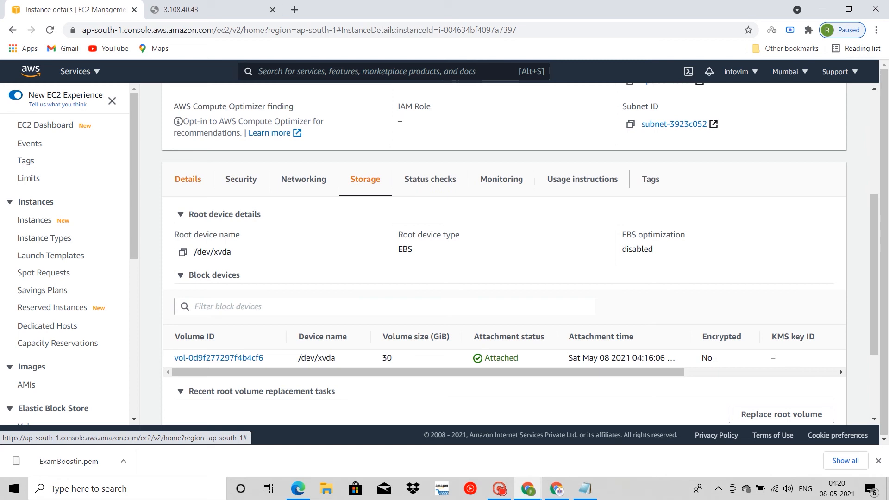
left_click(188, 179)
scroll(520, 254, "down", 5)
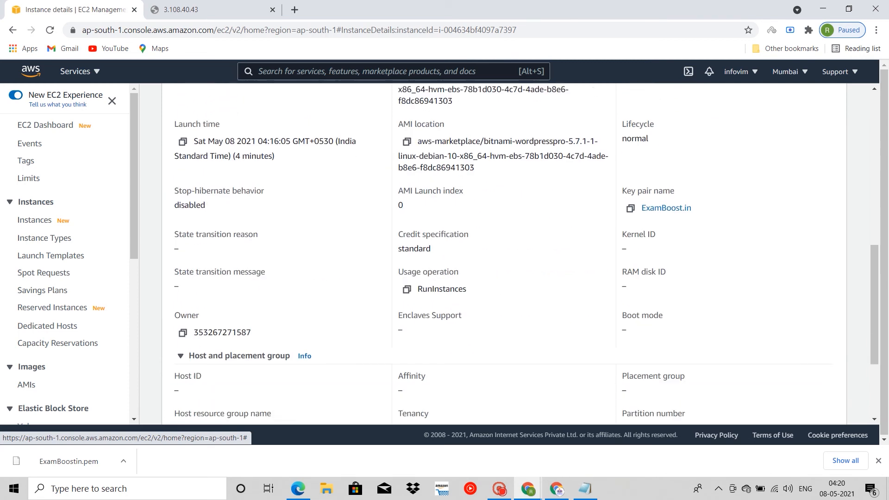
scroll(520, 254, "up", 10)
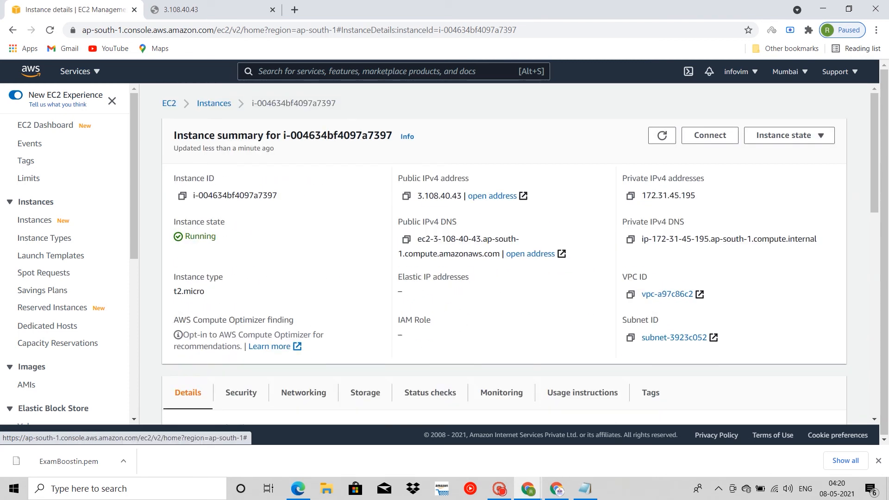
left_click_drag(462, 196, 417, 196)
key("ctrl+c")
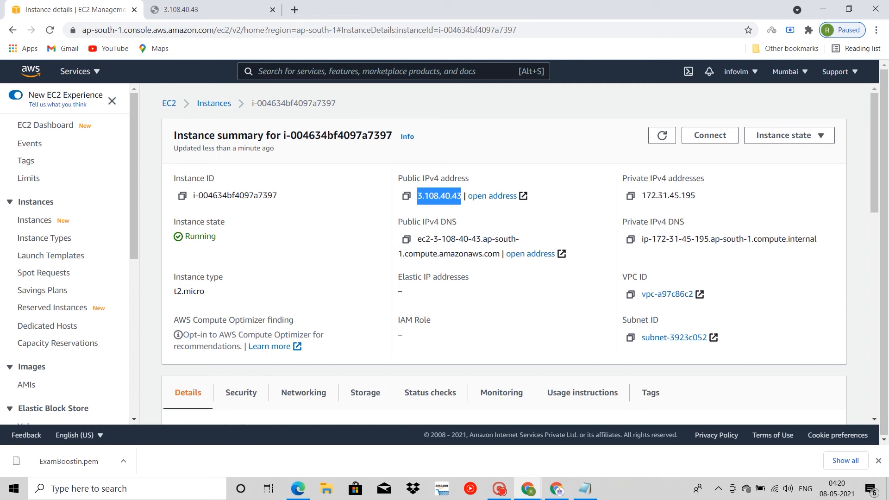
left_click(204, 10)
left_click(134, 30)
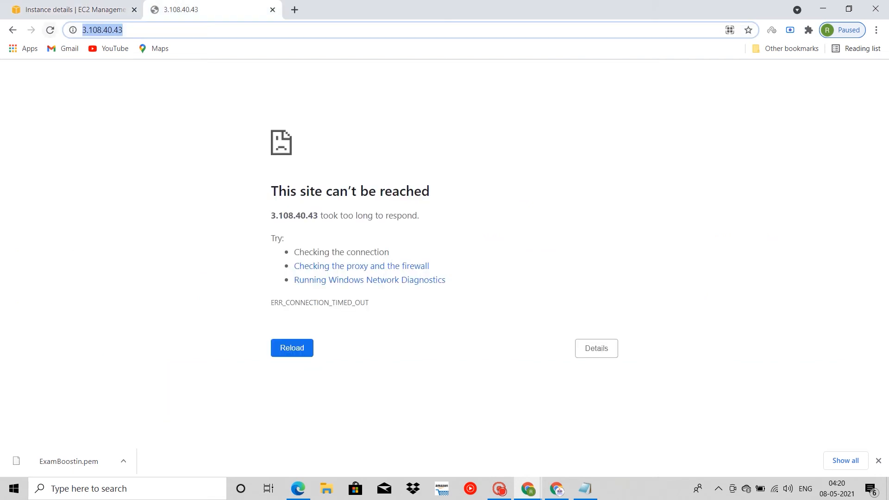
key("ctrl+v")
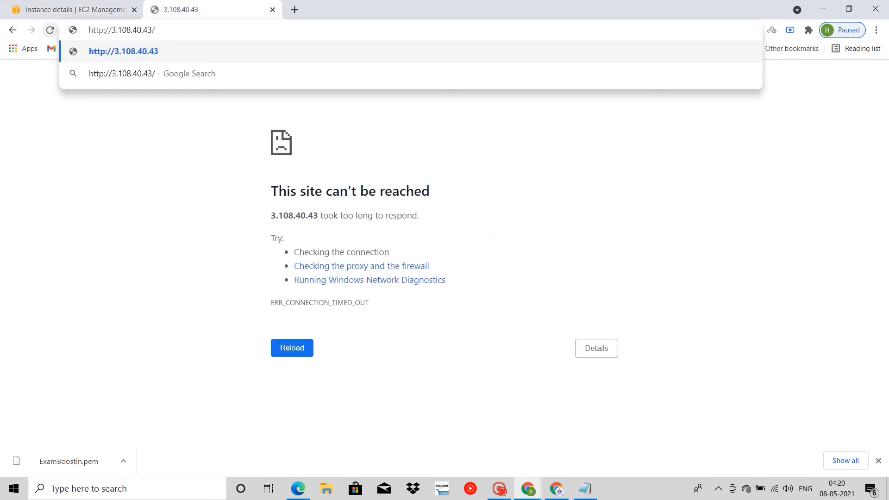
key("Return")
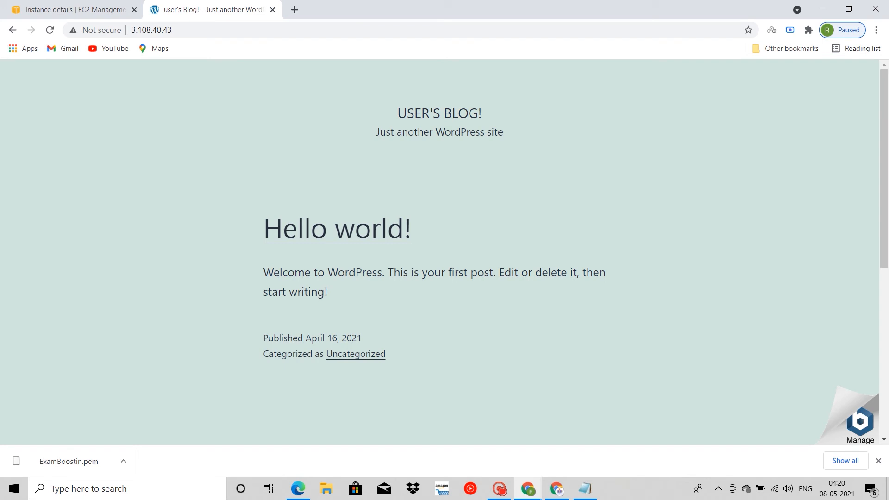
Step: Check the WordPress site's connection security information and look through its home page down to the footer
key("ctrl+l")
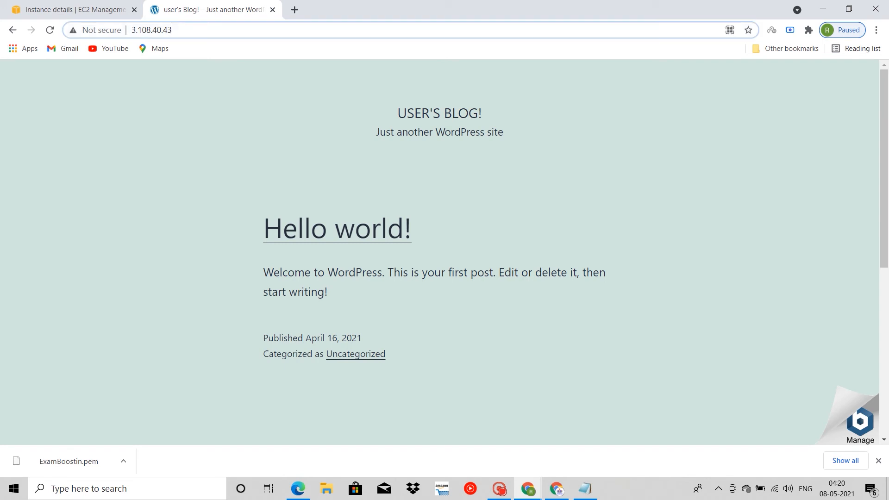
left_click(96, 30)
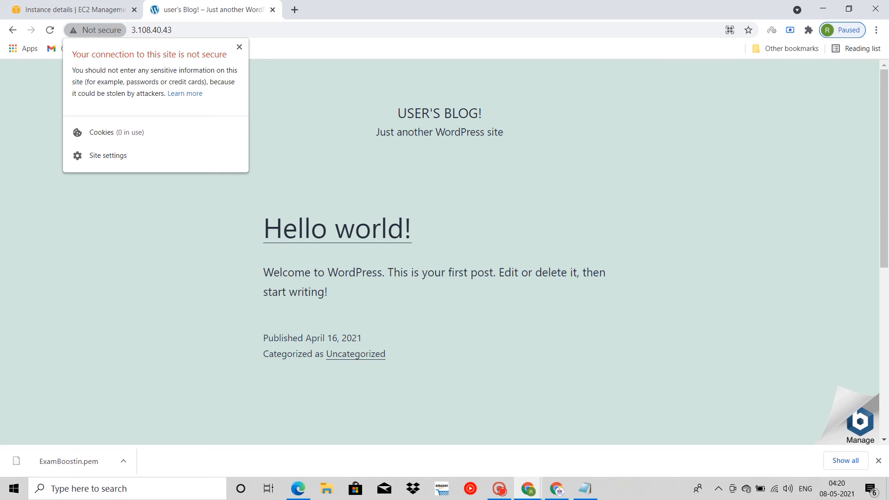
left_click(239, 47)
scroll(324, 231, "down", 5)
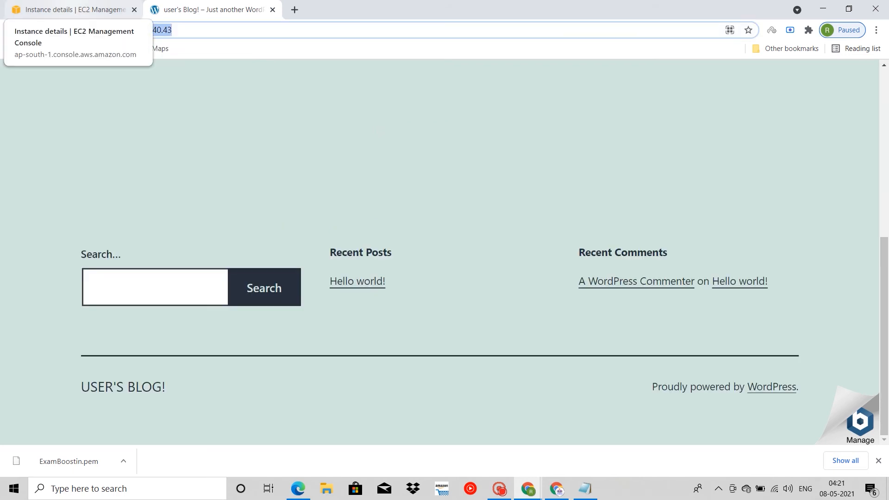
Step: Return to the EC2 console and open the Elastic IP addresses list under Network & Security
left_click(70, 9)
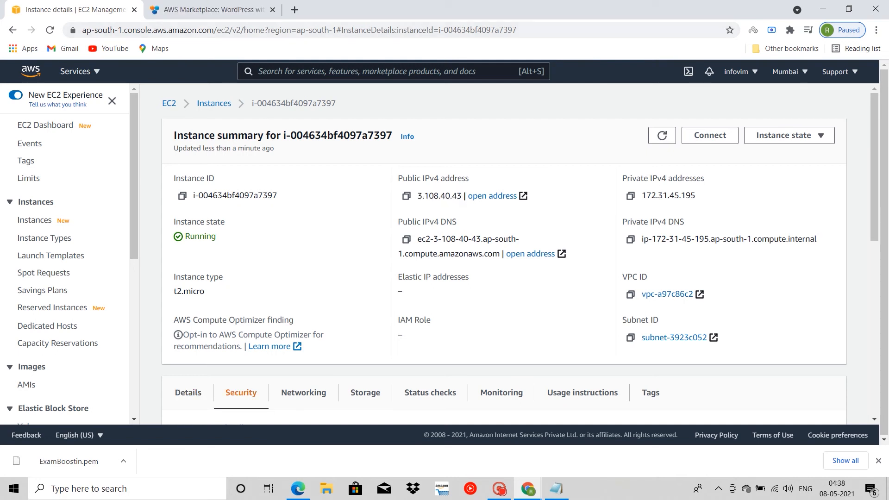
scroll(42, 292, "down", 3)
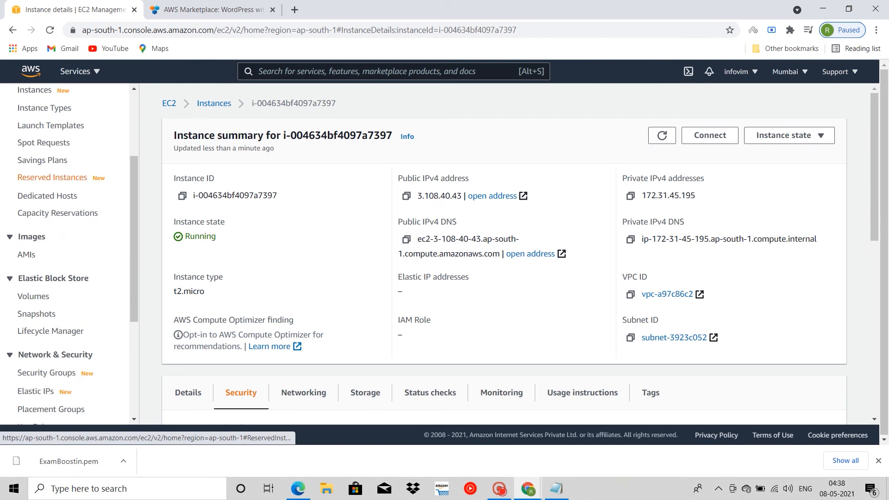
scroll(42, 293, "down", 2)
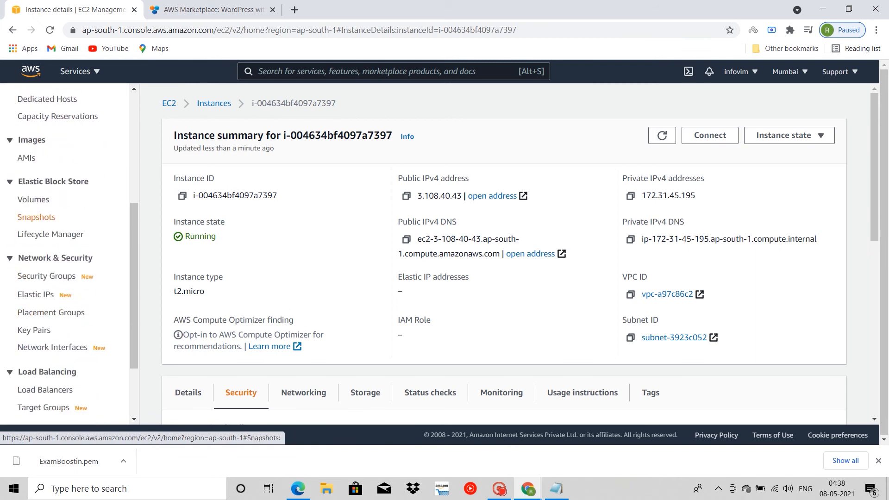
scroll(51, 296, "down", 2)
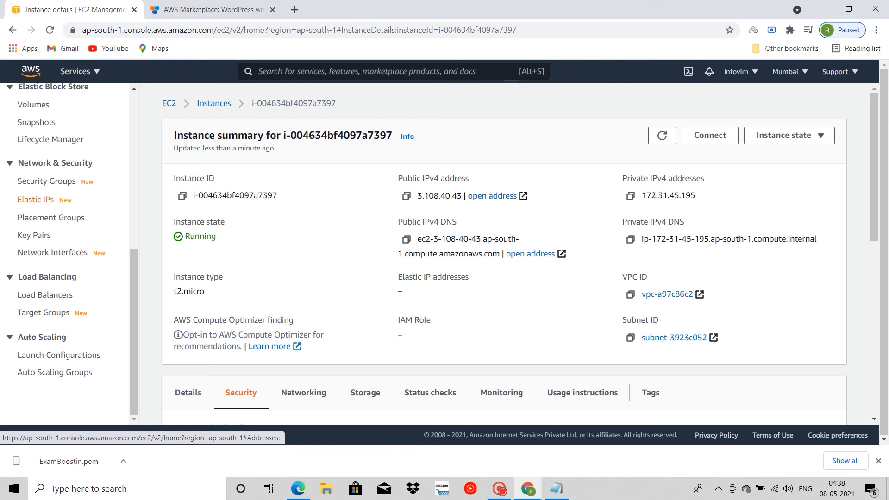
left_click(35, 199)
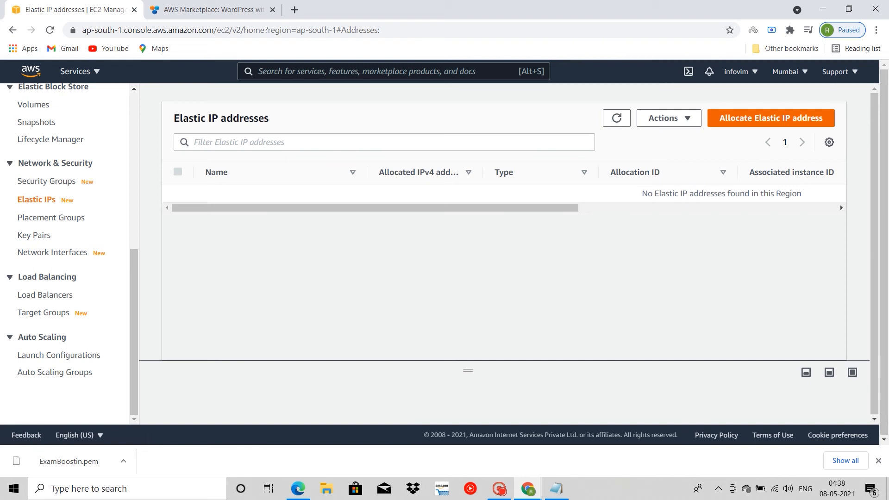
Step: Allocate a new Elastic IP address from Amazon's pool of IPv4 addresses without any tags
left_click(771, 118)
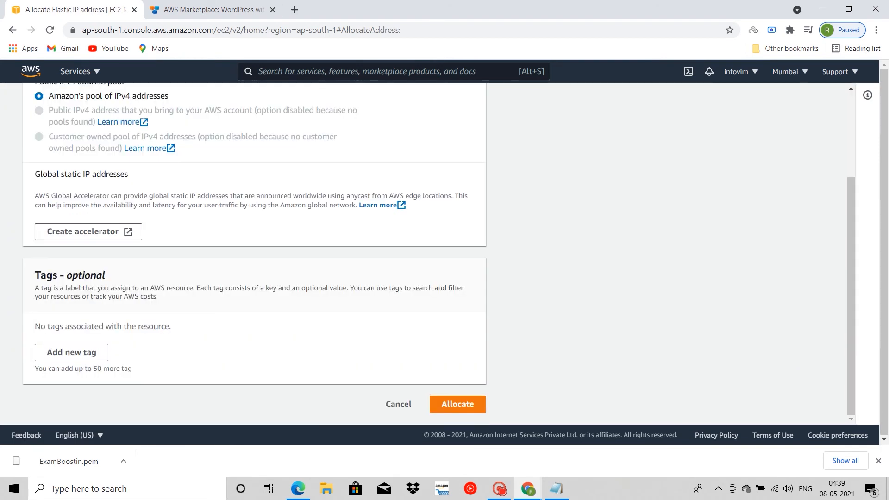
scroll(439, 253, "up", 3)
scroll(254, 252, "down", 3)
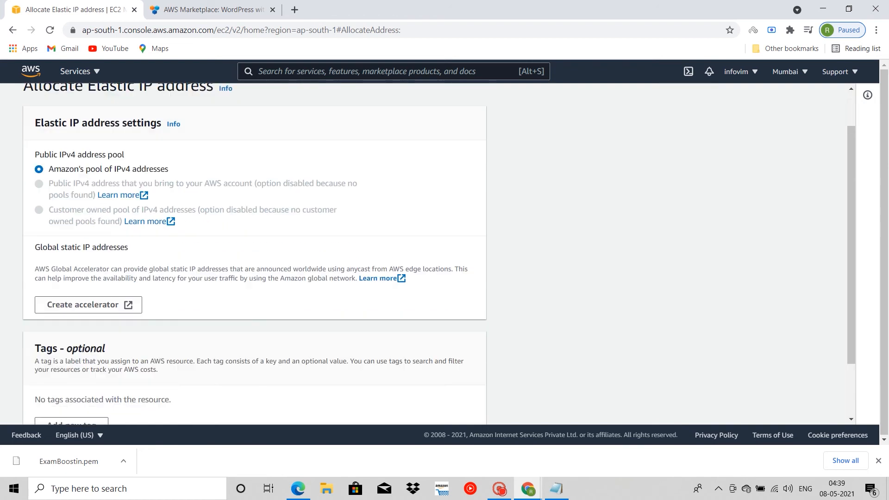
left_click(452, 403)
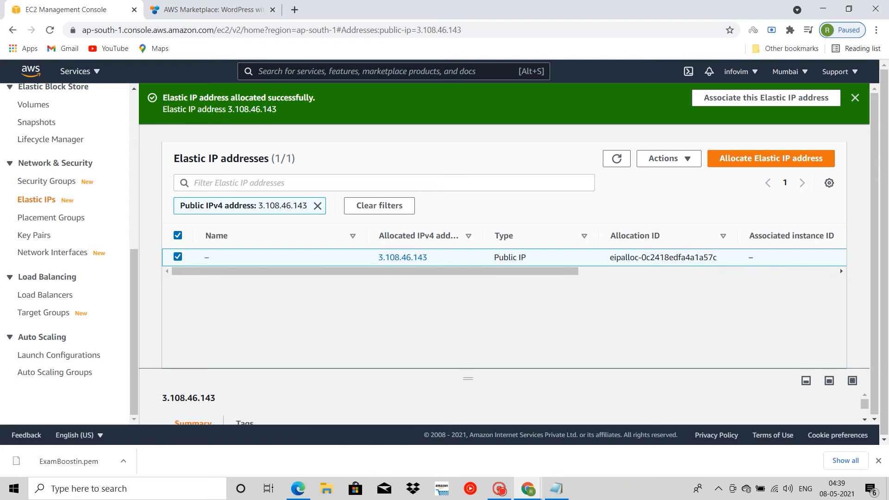
scroll(840, 267, "down", 1)
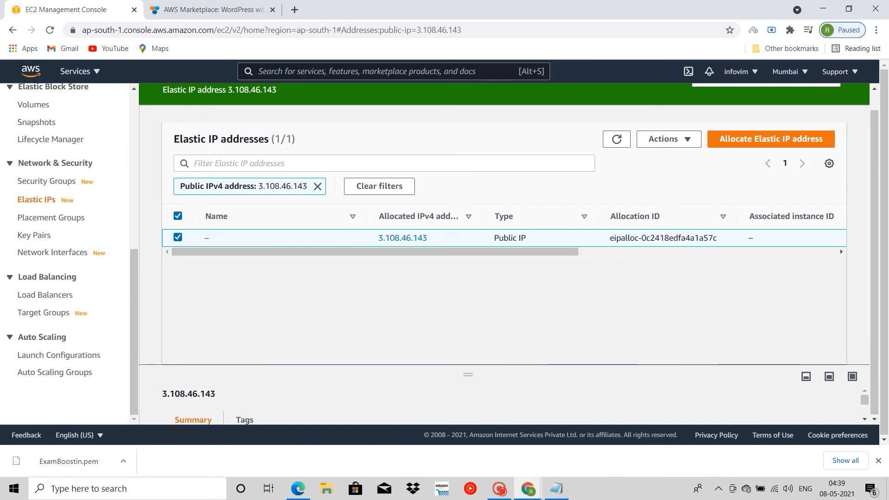
left_click(499, 488)
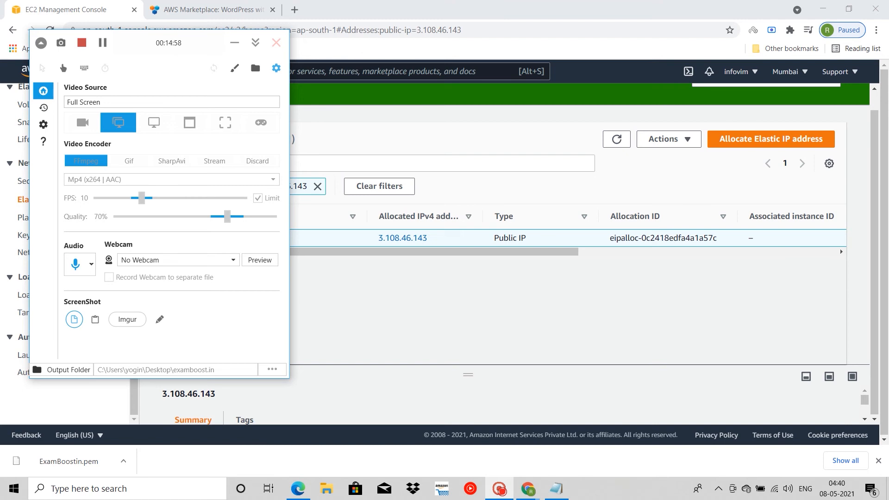
left_click(235, 43)
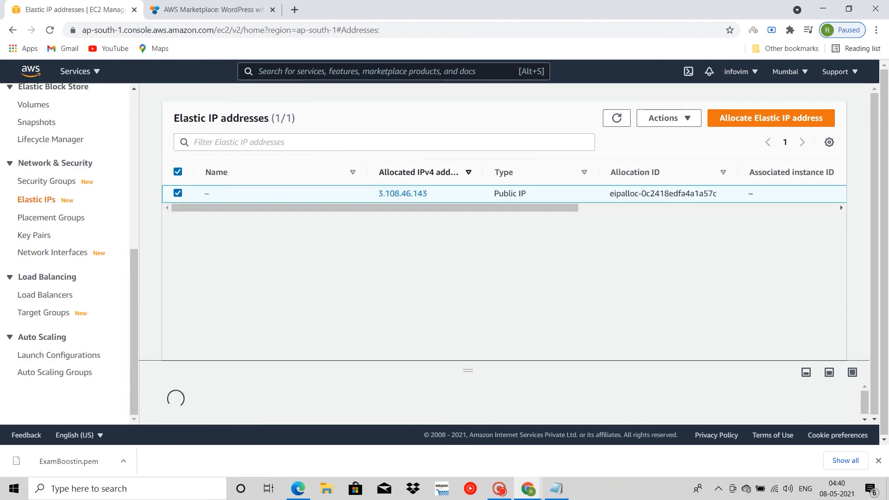
Step: Open the details of Elastic IP address 3.108.46.143 and start associating it with a resource
left_click(403, 194)
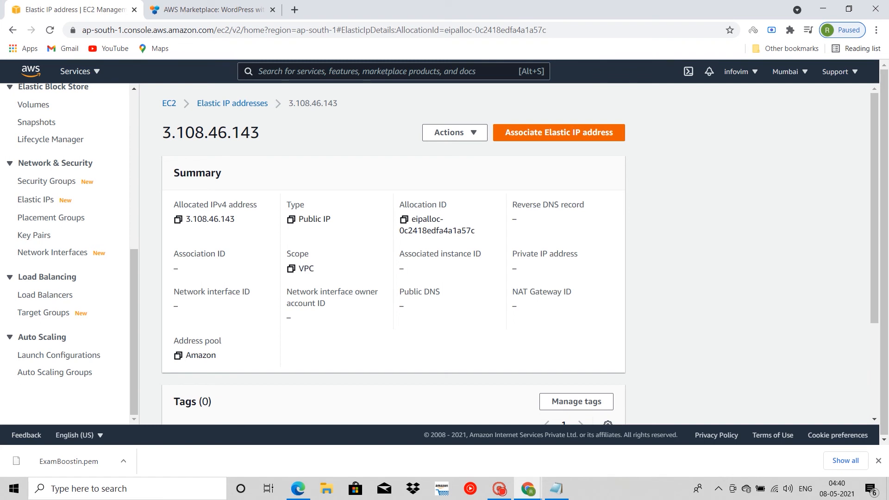
scroll(394, 254, "down", 3)
scroll(393, 254, "up", 3)
left_click(559, 133)
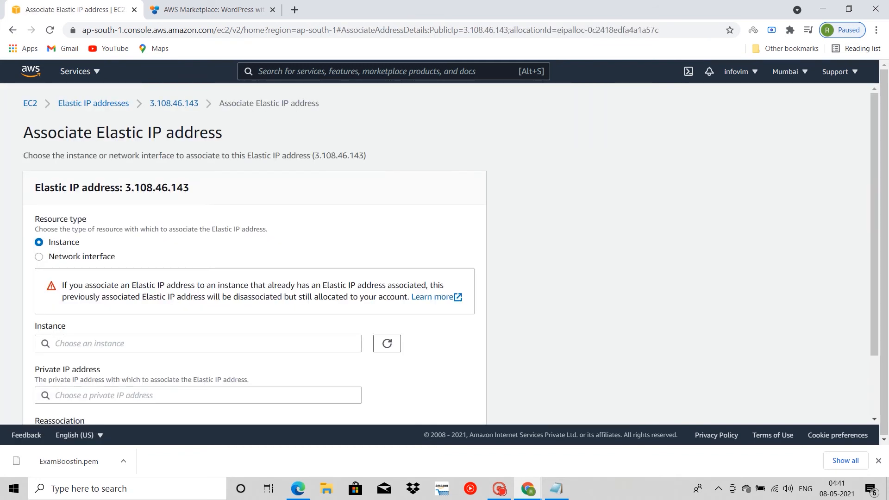
scroll(255, 255, "down", 3)
scroll(255, 255, "up", 1)
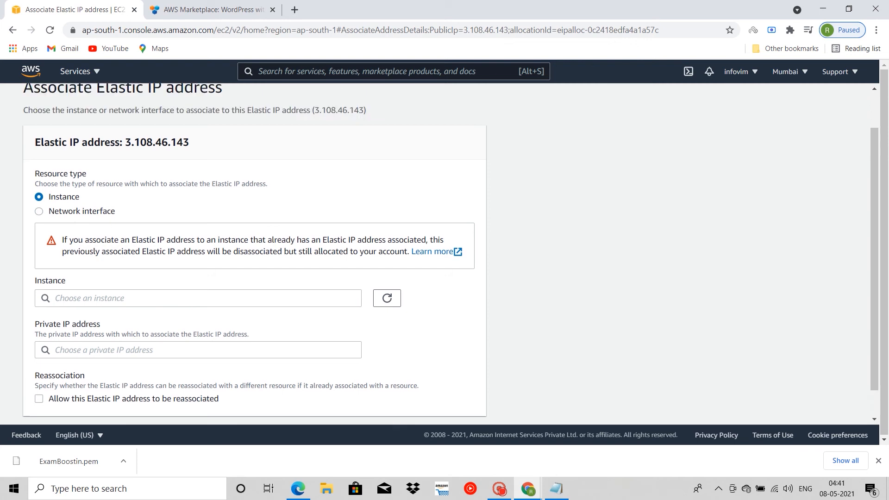
scroll(254, 255, "down", 1)
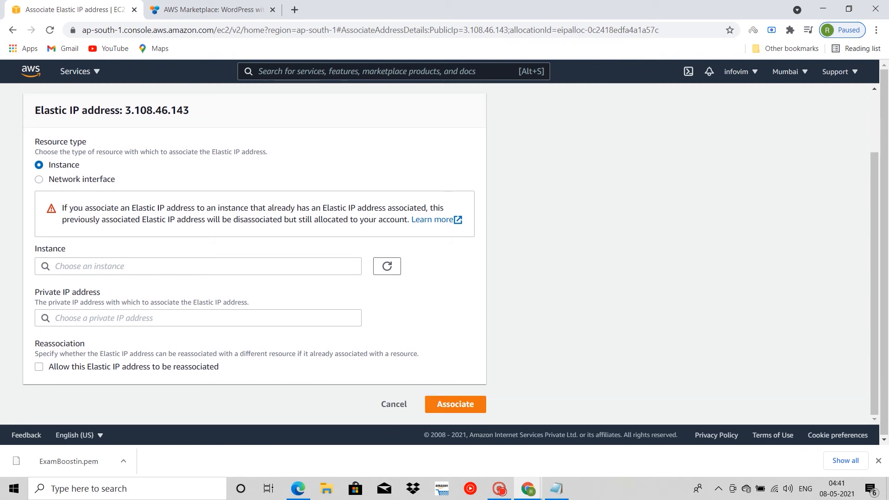
Step: Use Instance as the resource type and choose the running ExamBoost.in instance for the association
left_click(39, 179)
left_click(39, 165)
left_click(198, 267)
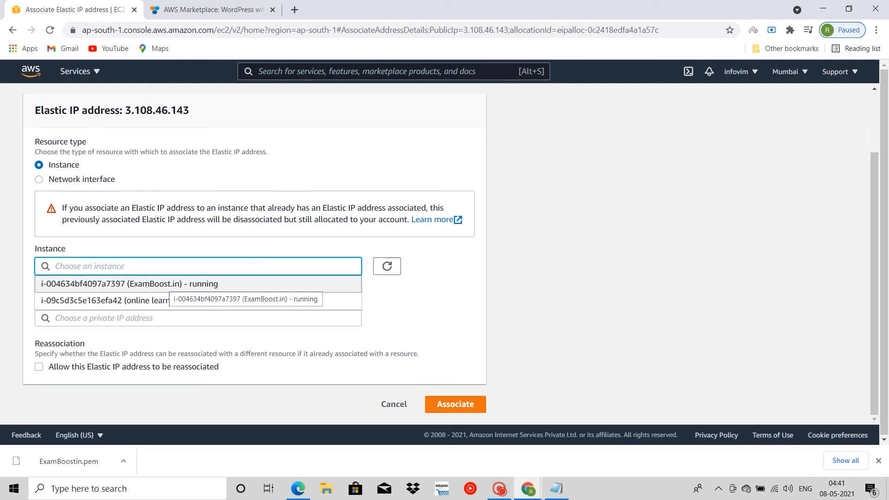
left_click(169, 284)
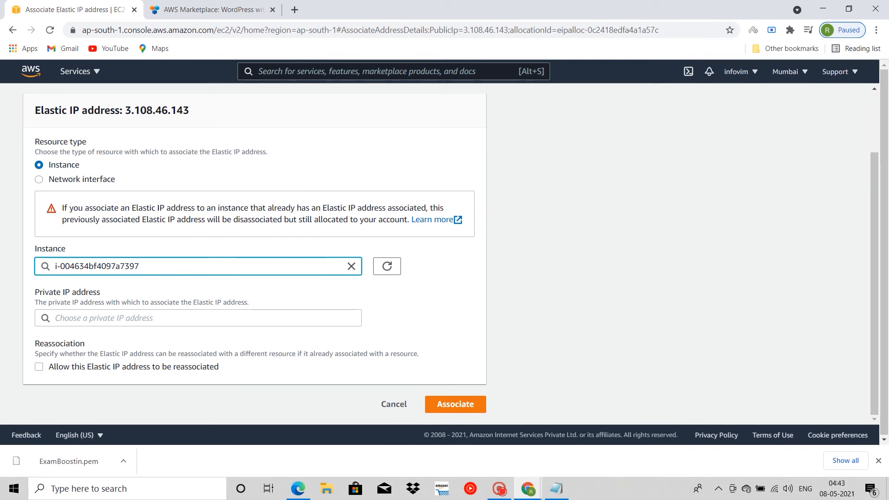
Step: Compare the private IP address choices for the ExamBoost.in and online learning instances, and return to the ExamBoost.in instance
left_click(198, 318)
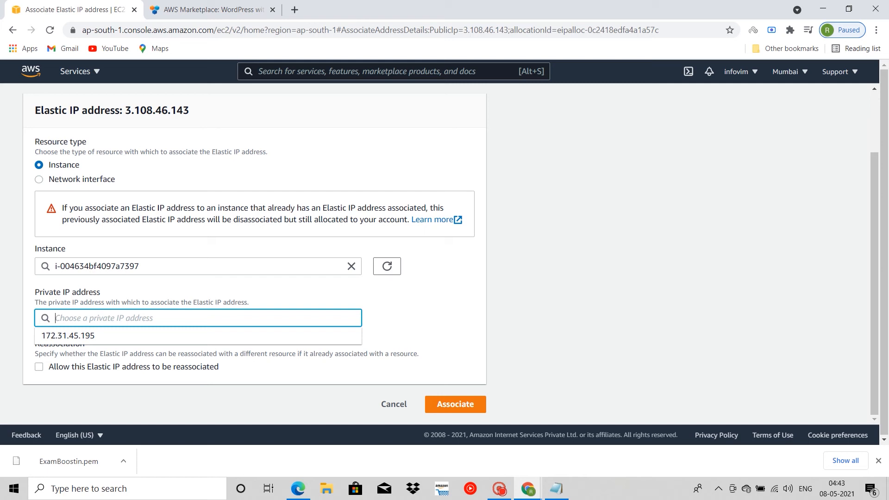
left_click(198, 266)
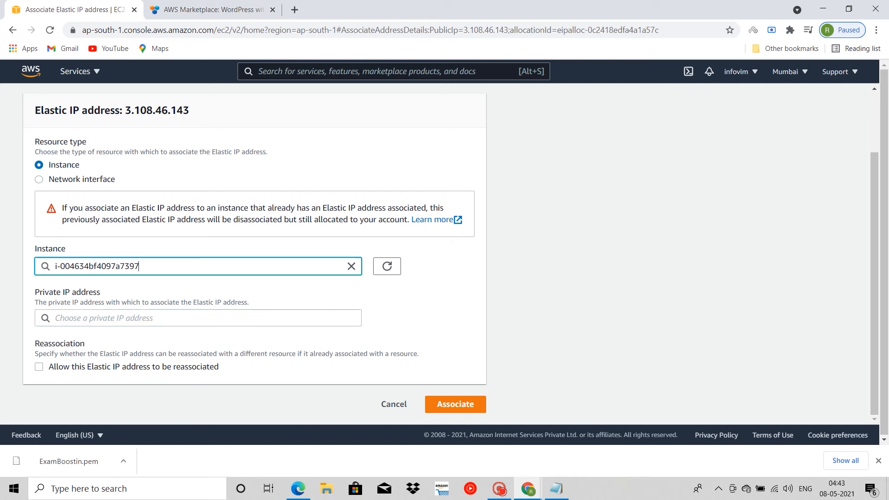
key("BackSpace")
key("BackSpace")
key("BackSpace")
key("BackSpace")
key("BackSpace")
key("BackSpace")
key("BackSpace")
key("BackSpace")
key("BackSpace")
key("BackSpace")
key("BackSpace")
key("BackSpace")
key("BackSpace")
key("BackSpace")
key("BackSpace")
key("BackSpace")
key("BackSpace")
key("BackSpace")
key("BackSpace")
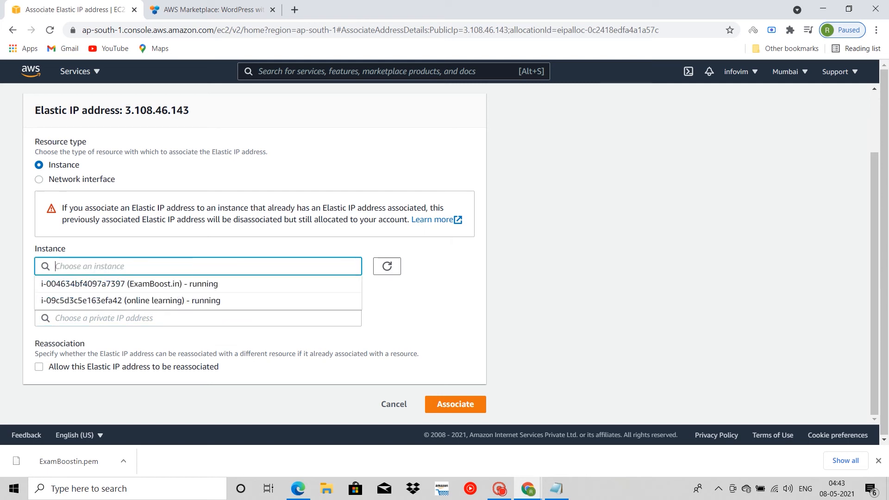
left_click(131, 301)
left_click(139, 318)
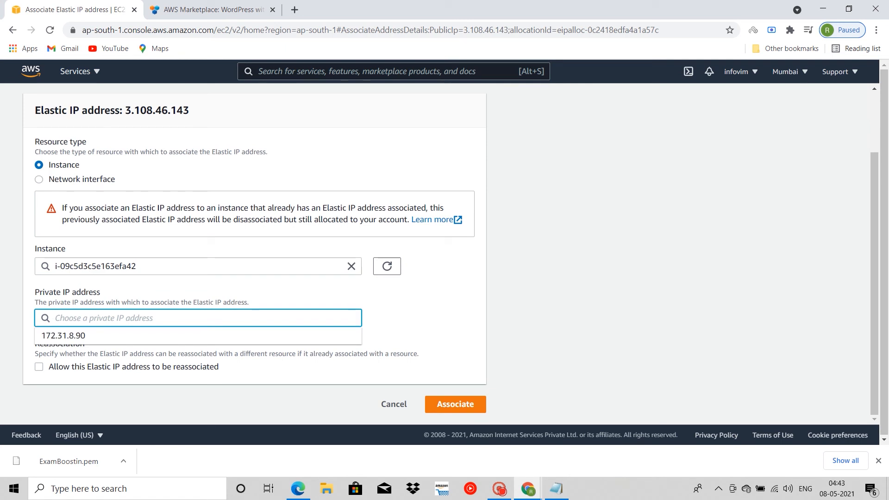
left_click_drag(139, 266, 53, 266)
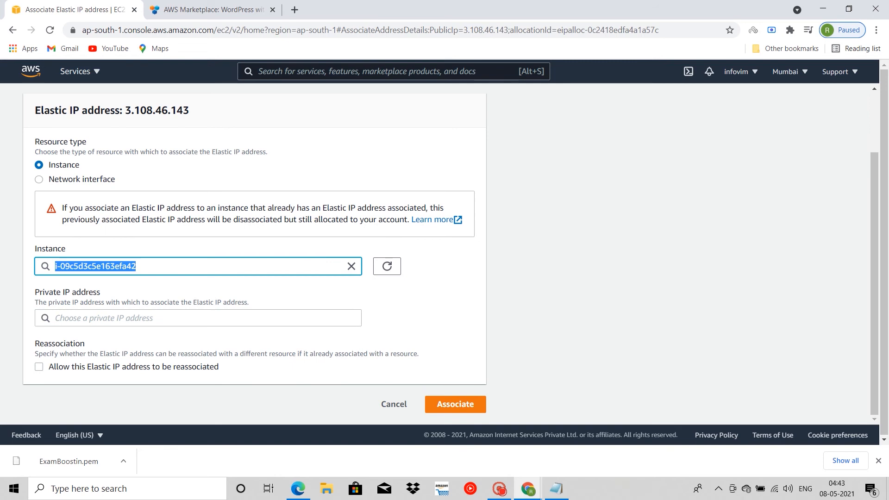
key("BackSpace")
key("Down")
key("Return")
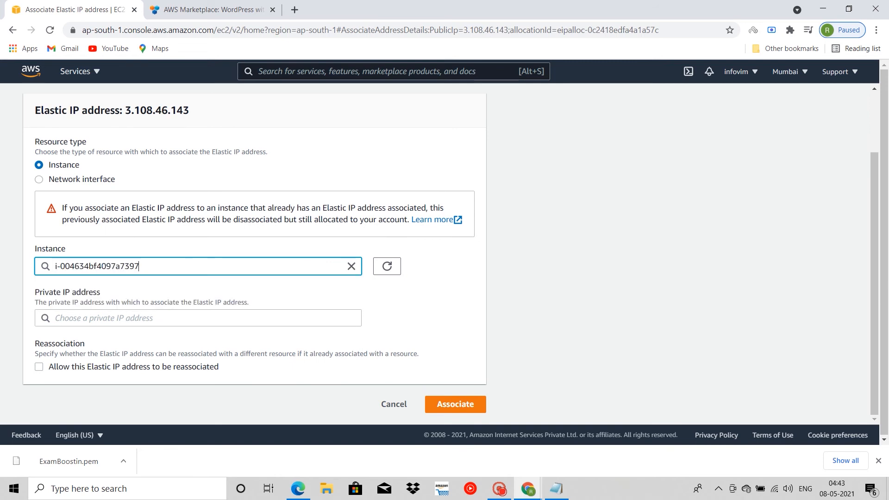
Step: Choose private IP address 172.31.45.195 and associate the Elastic IP address with the instance, allowing reassociation
left_click(197, 318)
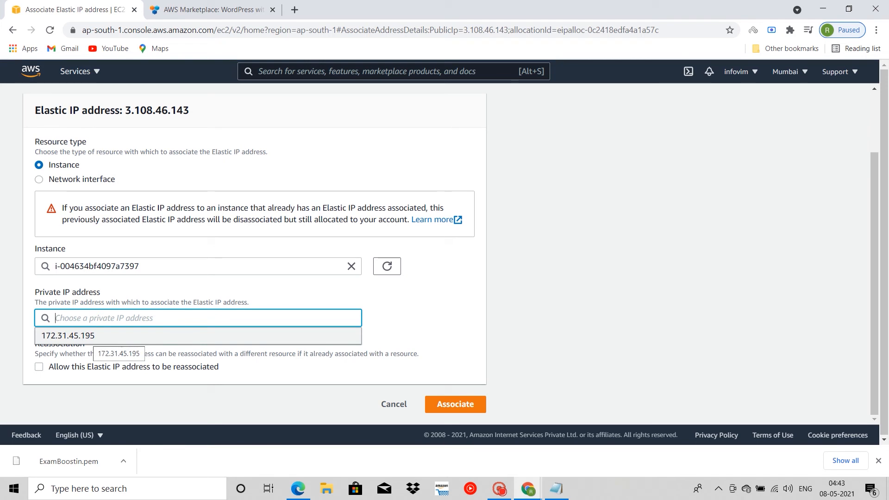
left_click(93, 336)
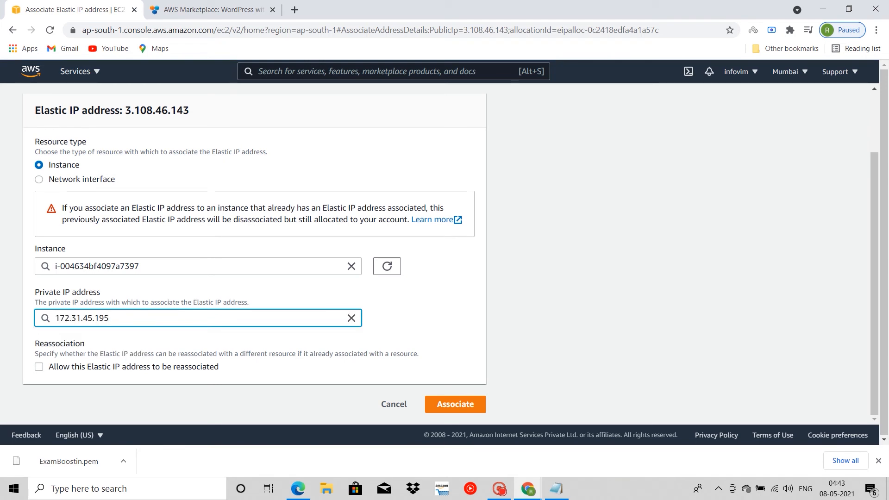
left_click(39, 367)
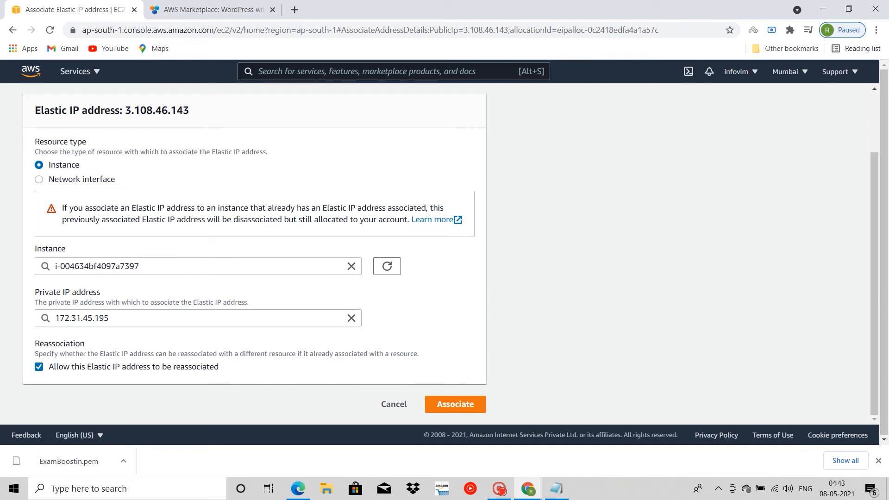
left_click(455, 403)
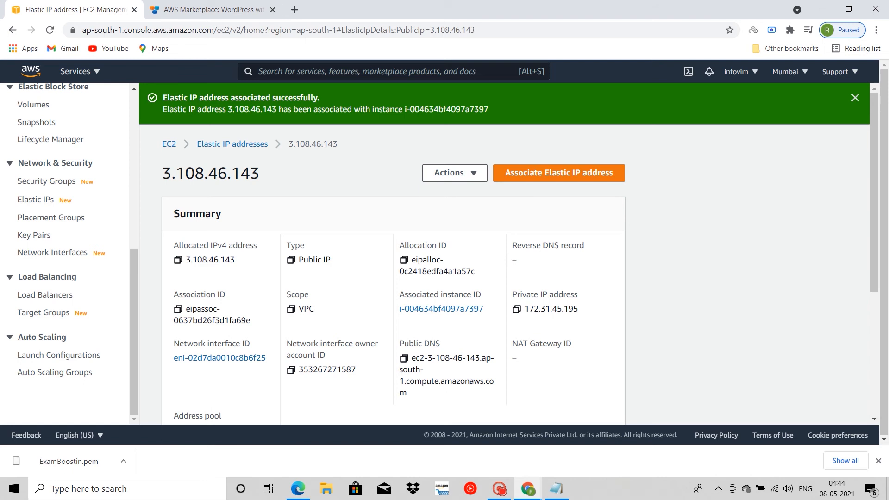
scroll(504, 252, "down", 5)
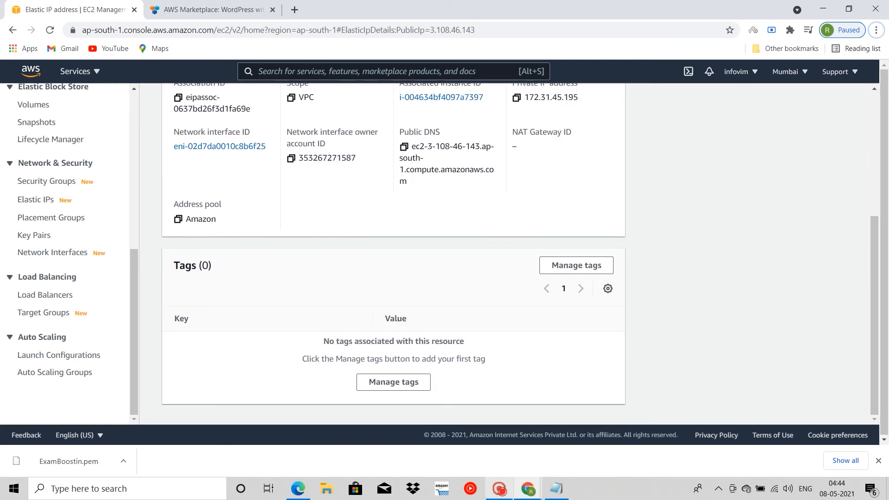
left_click(500, 488)
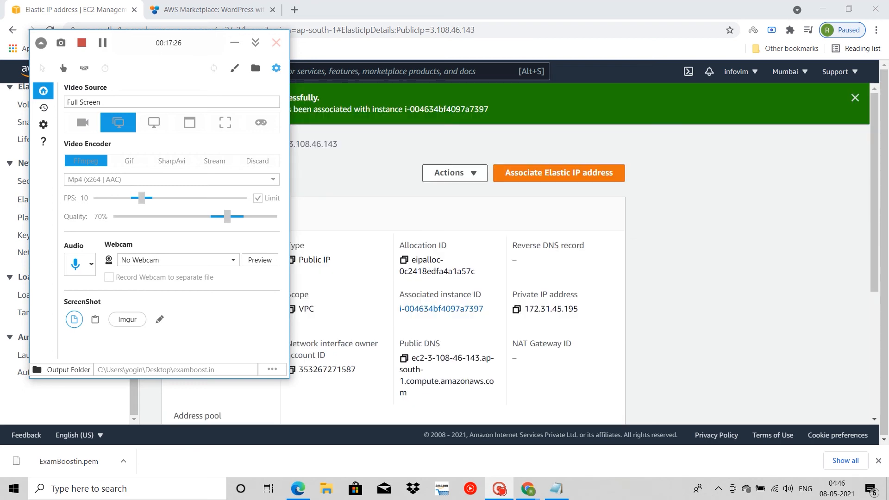
left_click(235, 43)
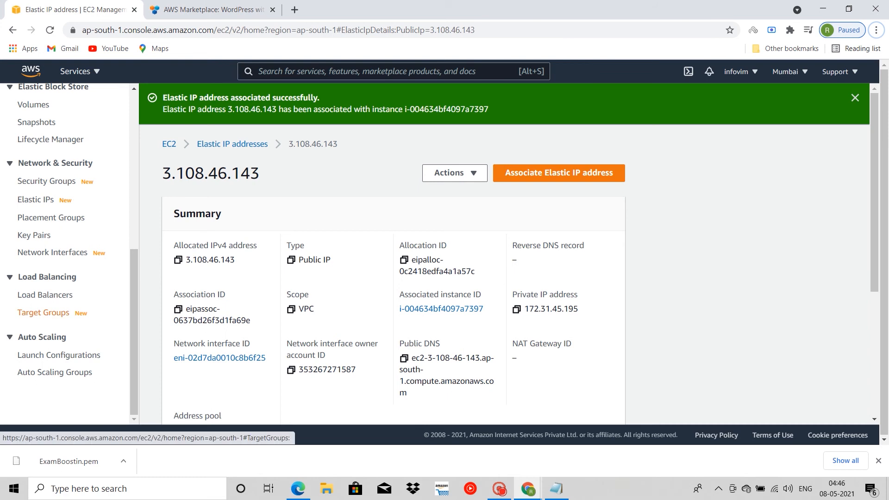
Step: Return to the instances list and open the system log of the ExamBoost.in instance
scroll(50, 218, "up", 5)
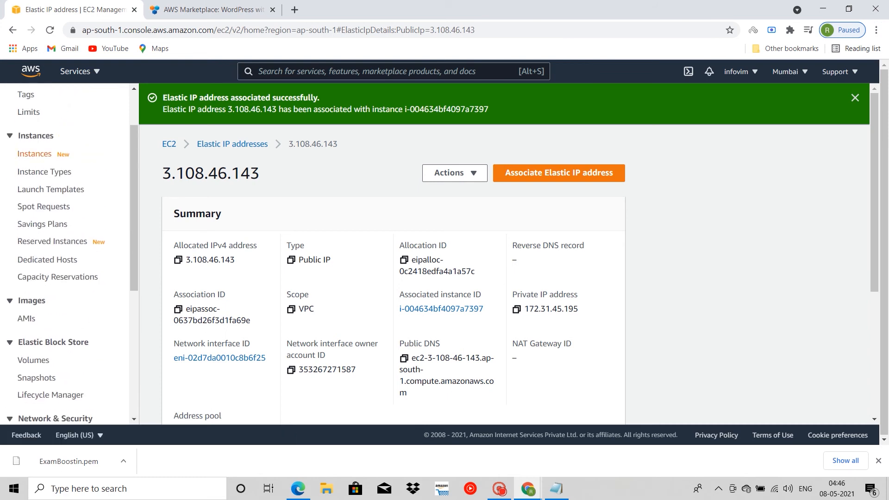
left_click(35, 154)
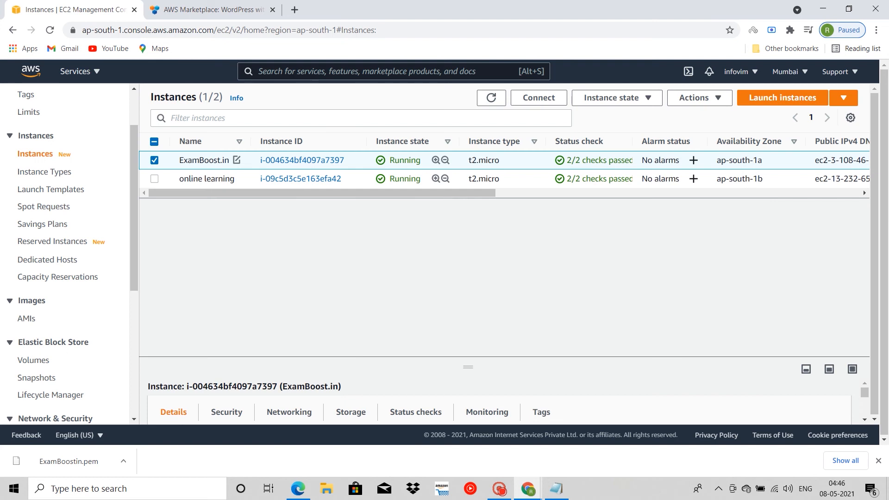
right_click(250, 159)
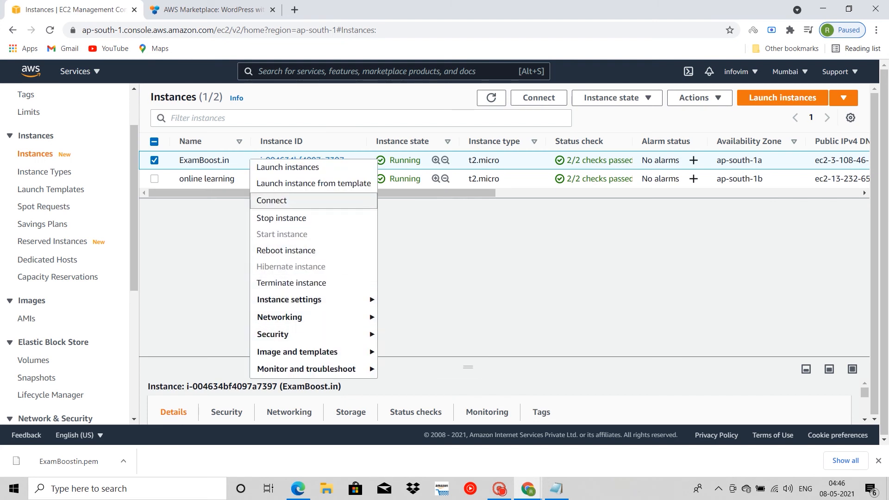
mouse_move(296, 334)
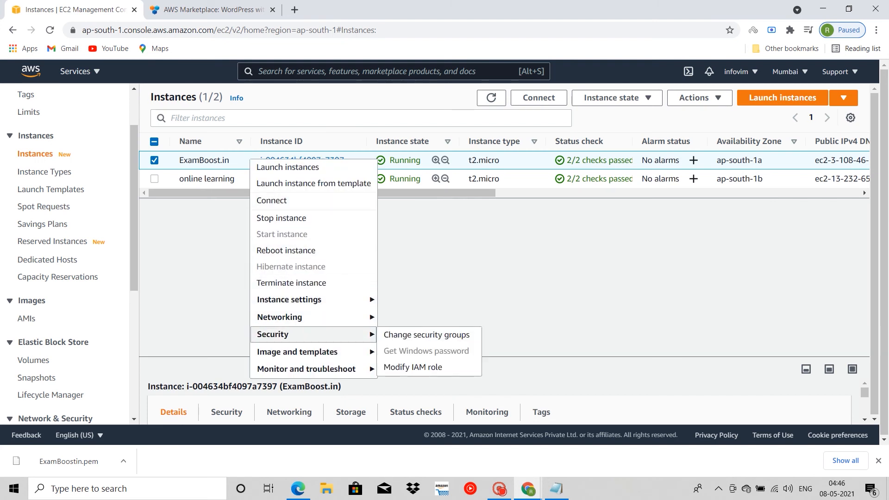
mouse_move(296, 317)
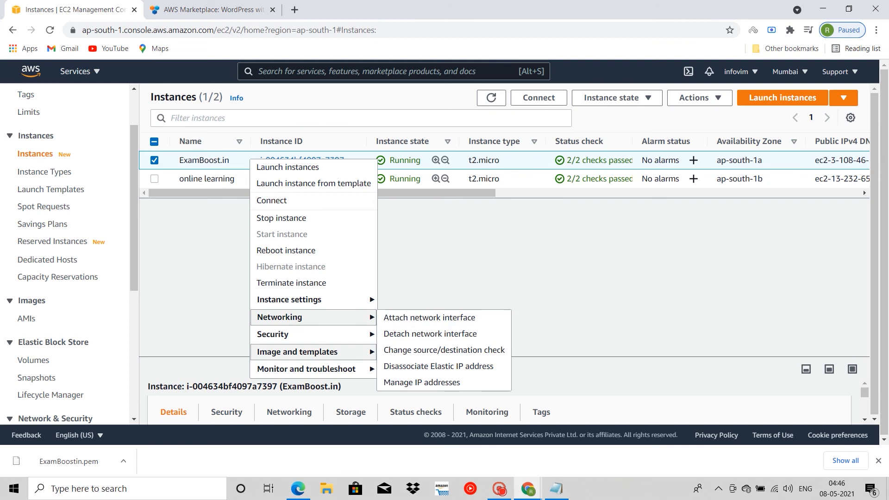
mouse_move(296, 369)
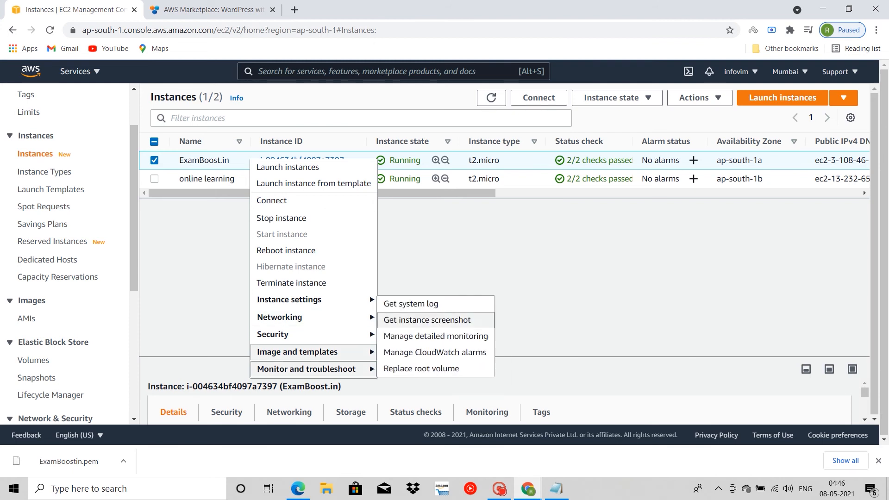
left_click(412, 304)
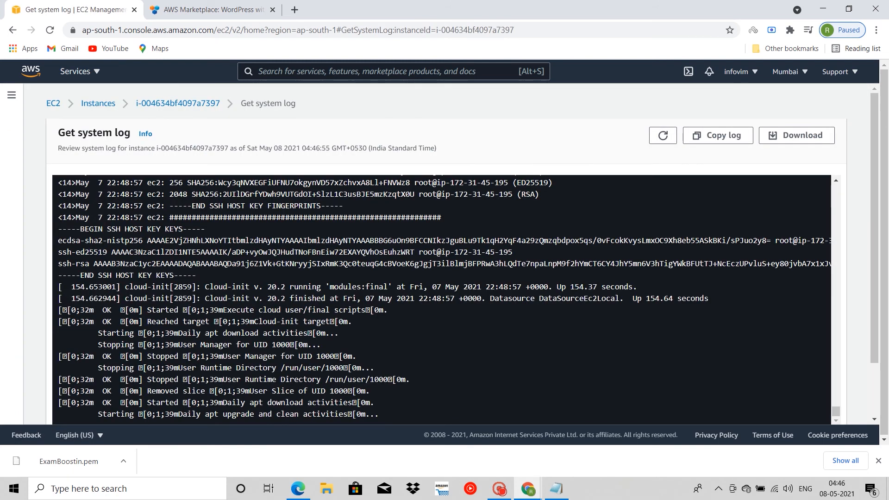
Step: Find the line that sets the Bitnami application password in the system log and select the password
scroll(824, 363, "down", 3)
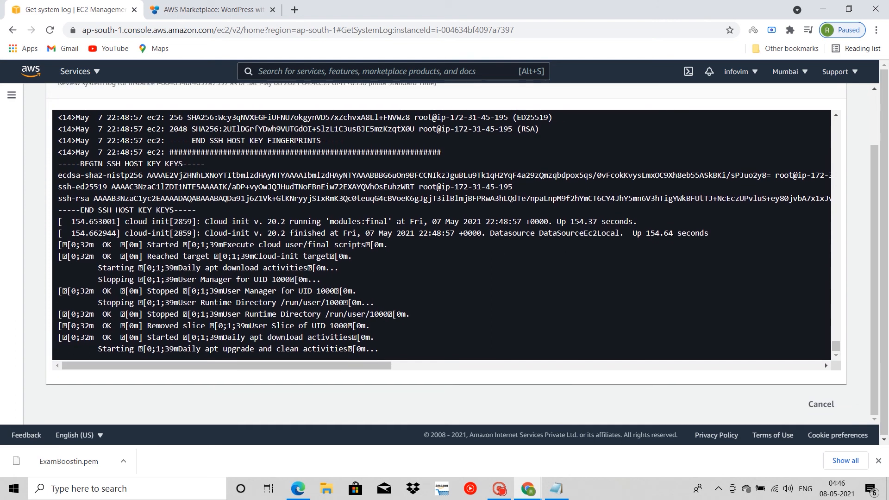
scroll(824, 363, "up", 4)
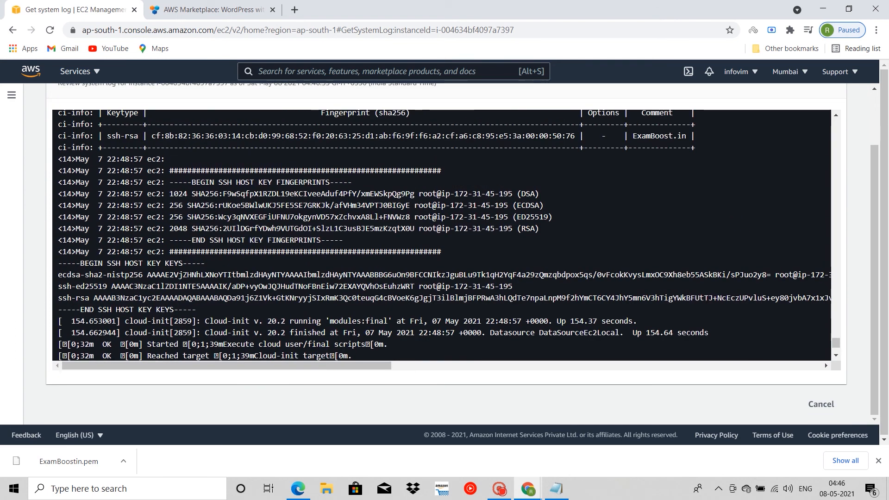
scroll(824, 363, "up", 7)
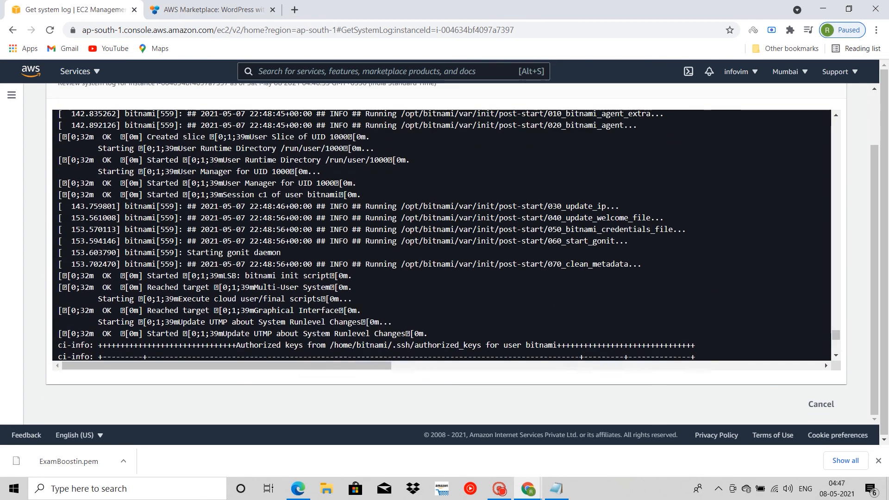
scroll(824, 363, "up", 9)
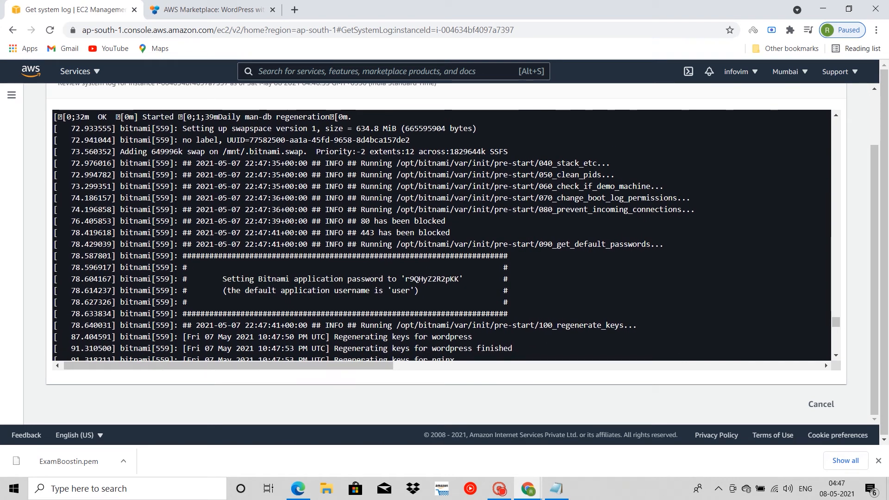
left_click_drag(406, 279, 459, 279)
key("ctrl+c")
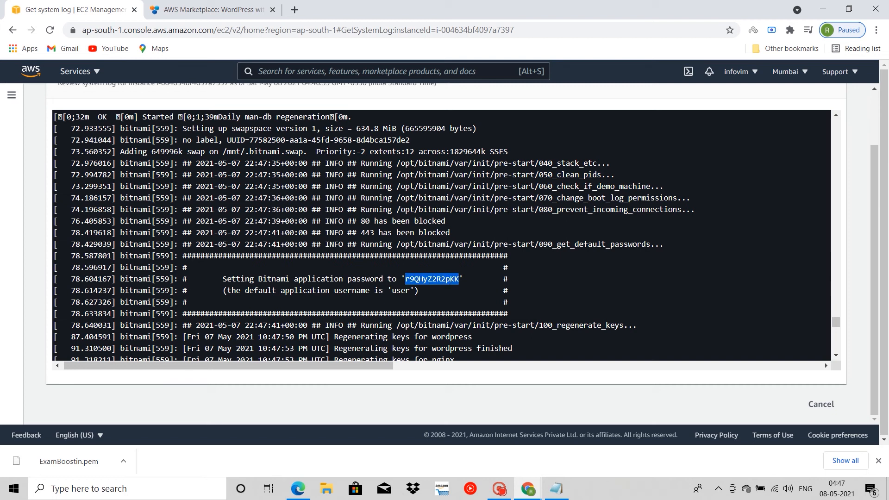
Step: Switch to Notepad, paste the Bitnami application password below the IP address, and label it "(password4wpadmin)"
key("alt+Tab")
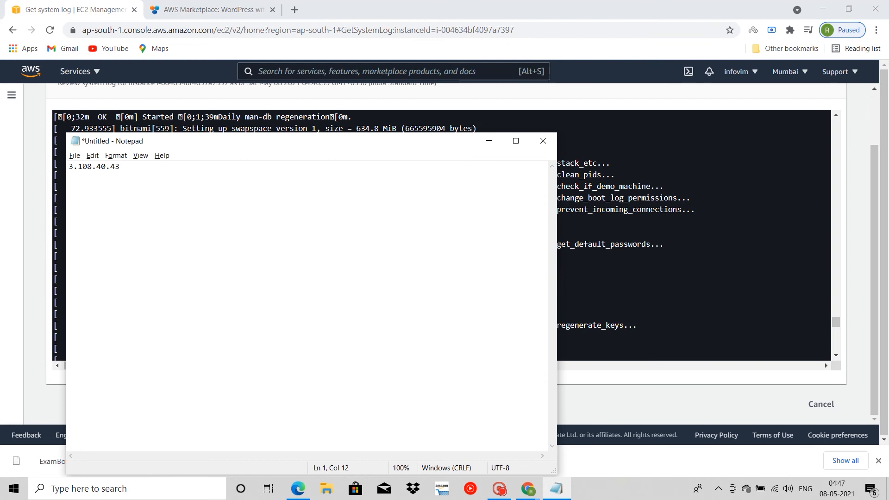
key("Return")
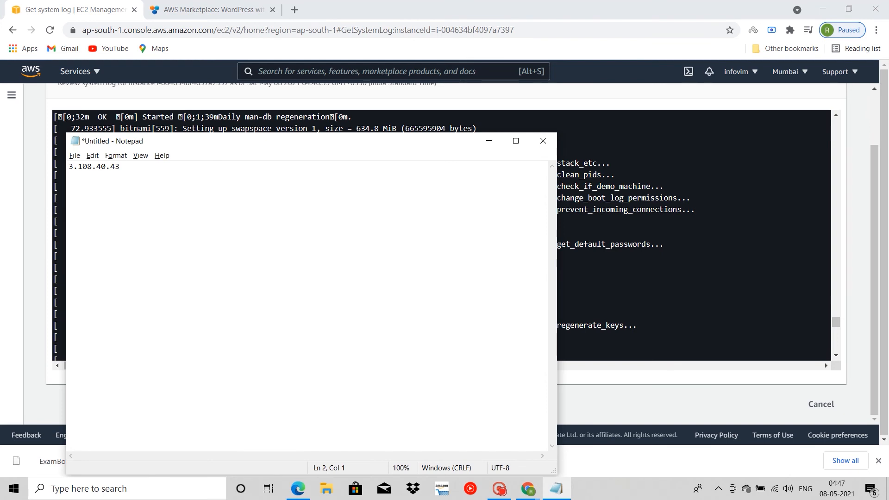
key("ctrl+v")
type("(passwo")
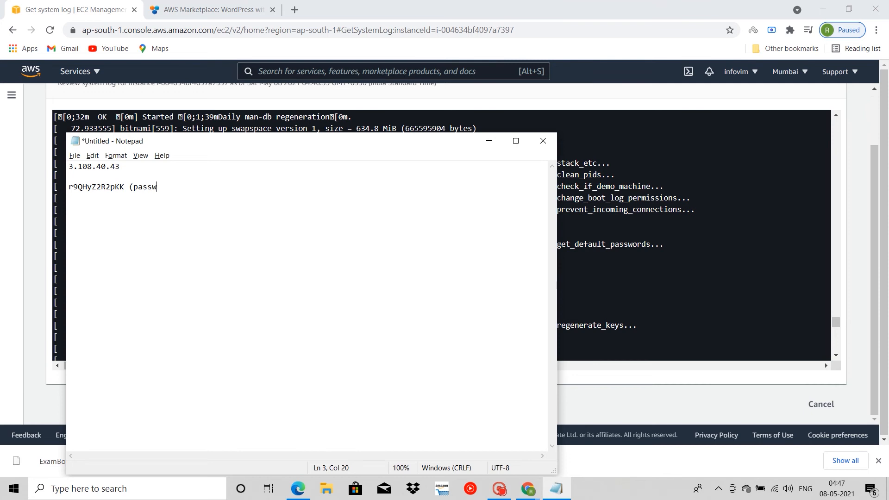
key("BackSpace")
type("ord4wpadmi)")
key("BackSpace")
type("n)")
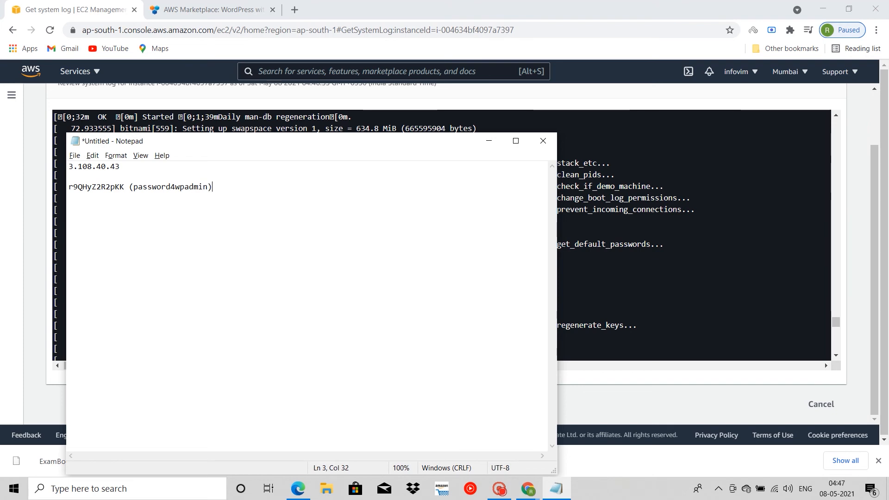
Step: Copy the IP address from the Notepad note and try to open 3.108.40.43/wp-admin in the browser's AWS Marketplace tab
key("alt+Tab")
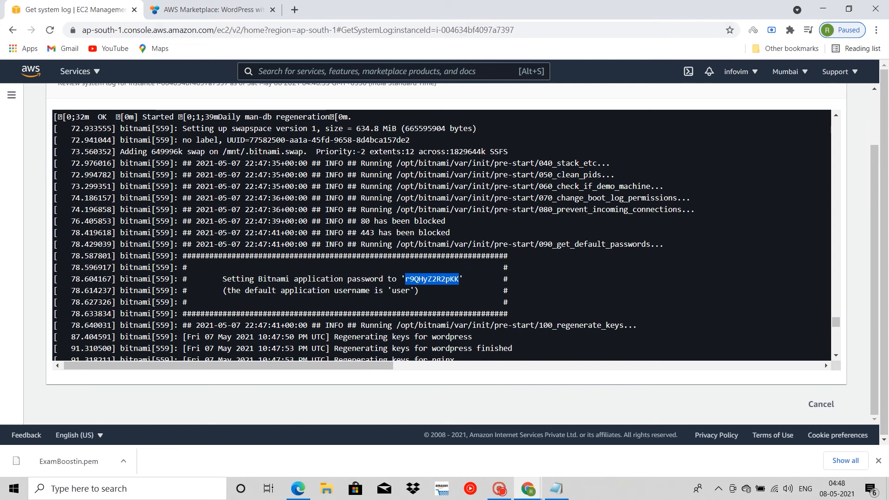
scroll(824, 363, "up", 10)
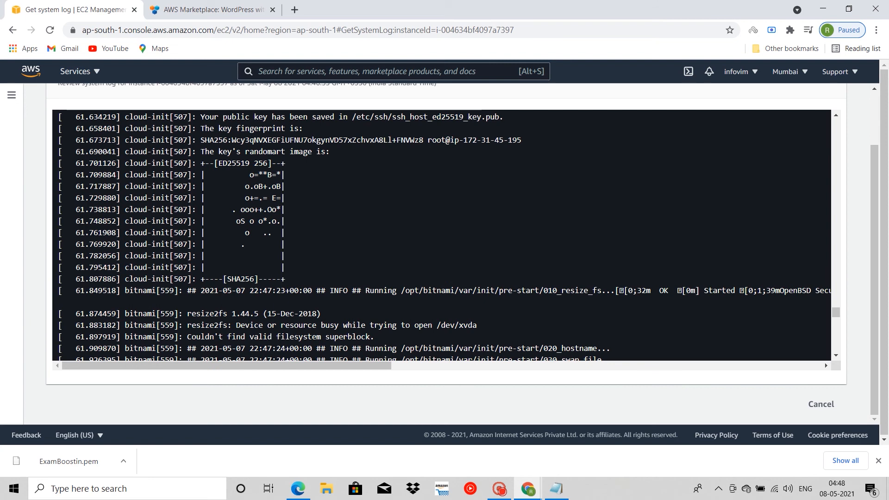
left_click(556, 488)
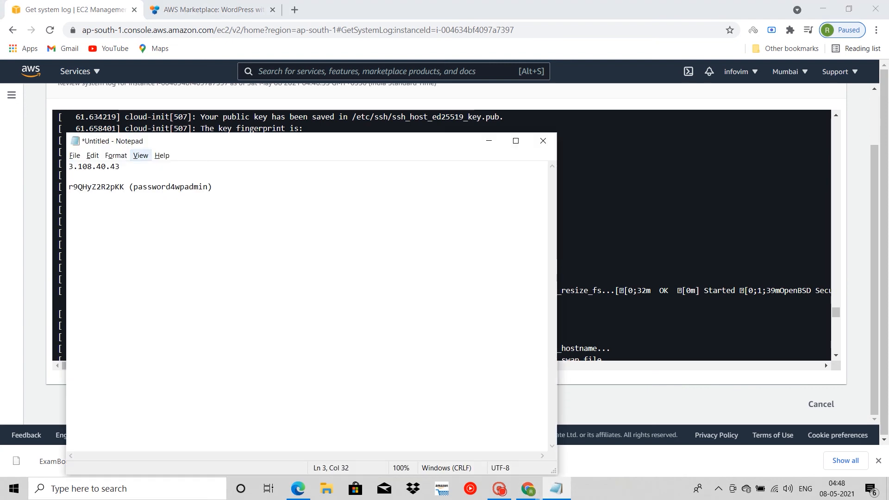
left_click(132, 167)
left_click_drag(121, 166, 69, 167)
key("ctrl+c")
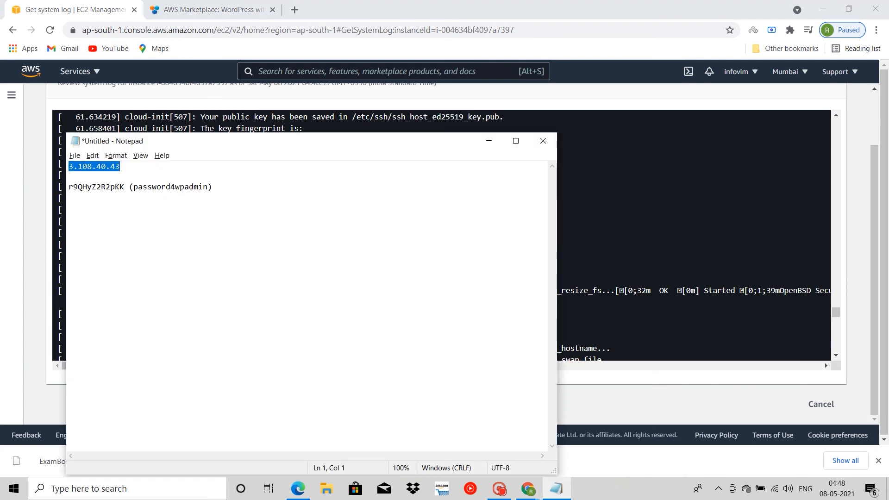
left_click(170, 11)
left_click(267, 30)
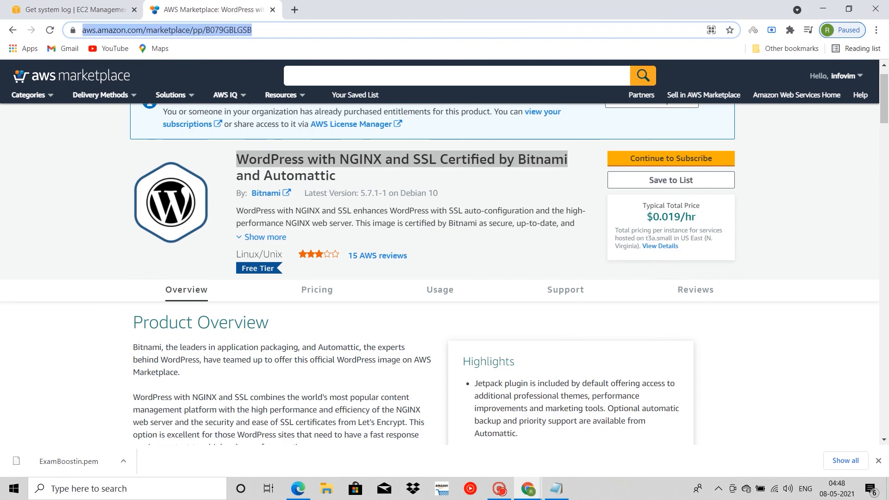
key("ctrl+v")
type("/")
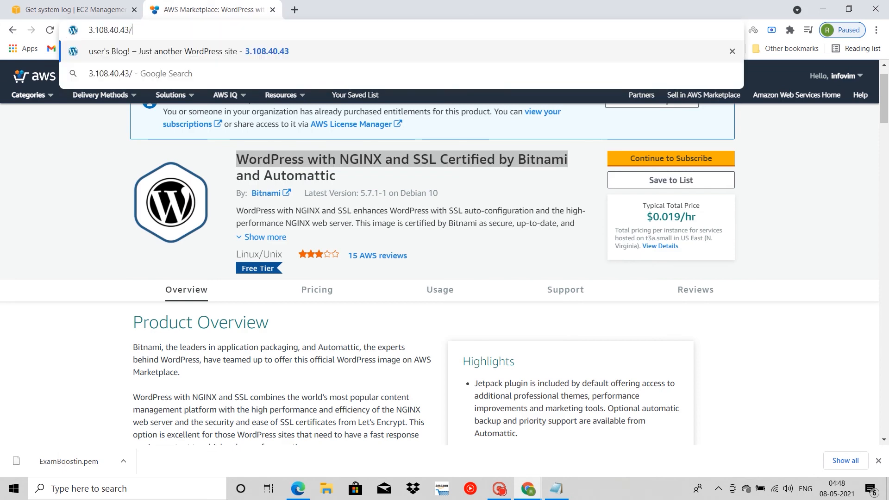
type("wp-")
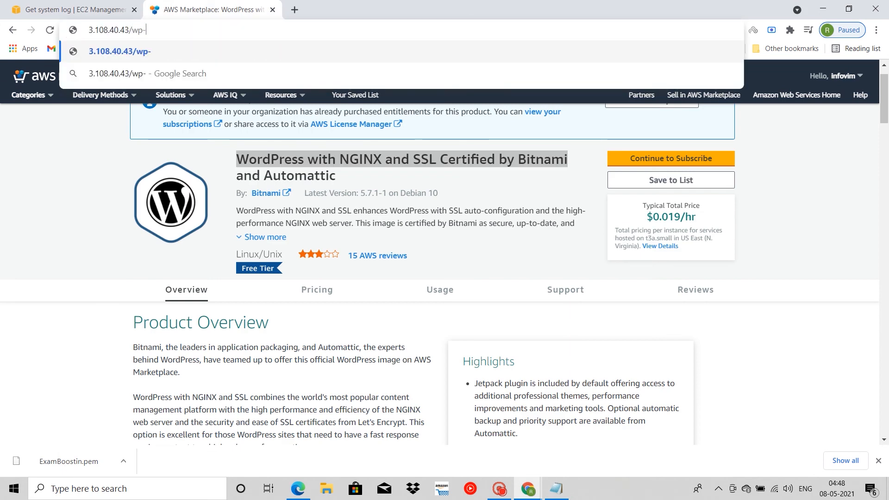
type("admin")
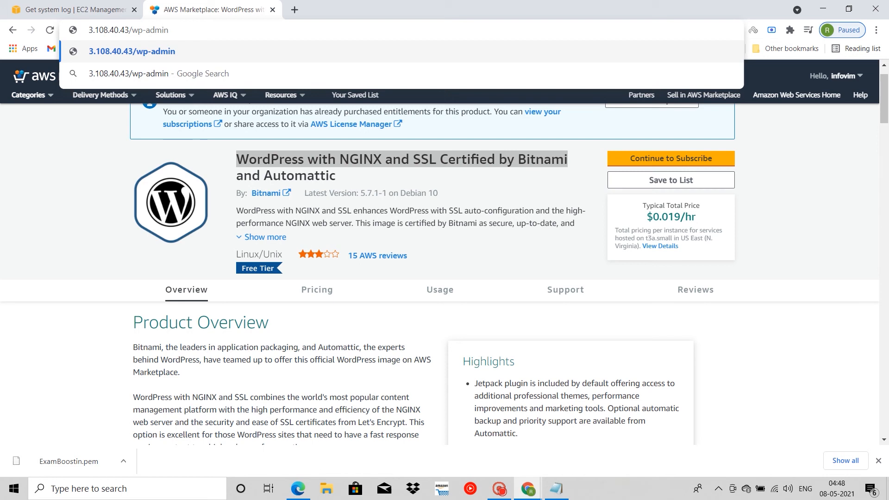
key("Return")
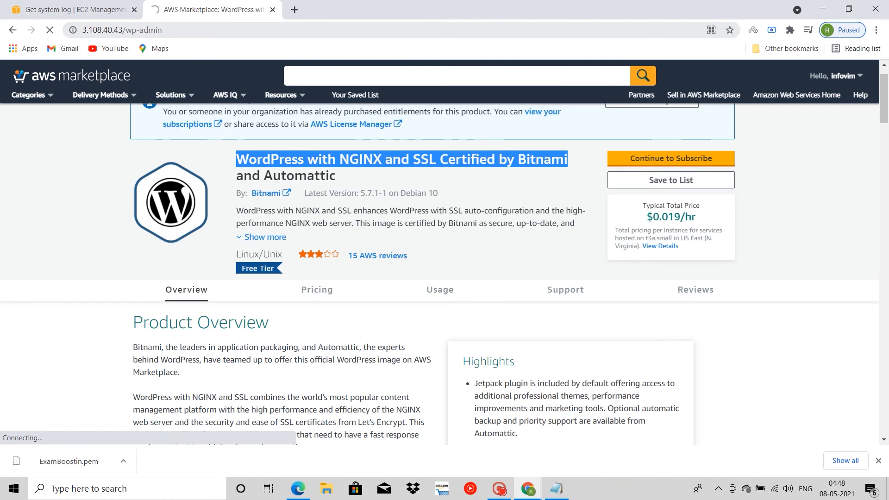
left_click(499, 489)
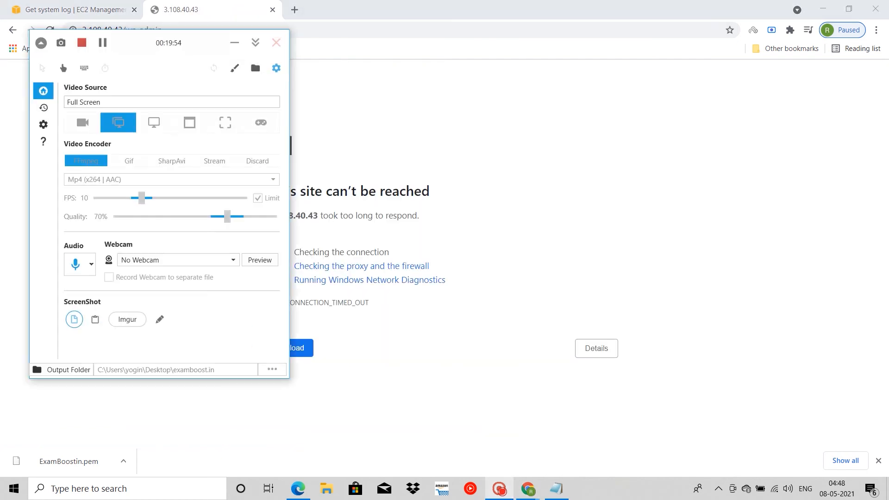
left_click(234, 41)
left_click(499, 488)
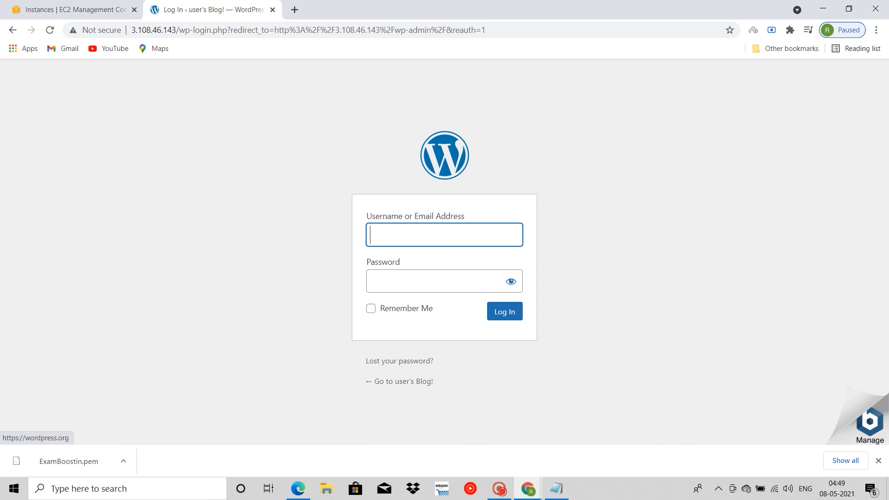
Step: Log in to WordPress as "user" with the application password copied from the Notepad note, and save the login in the browser
type("u")
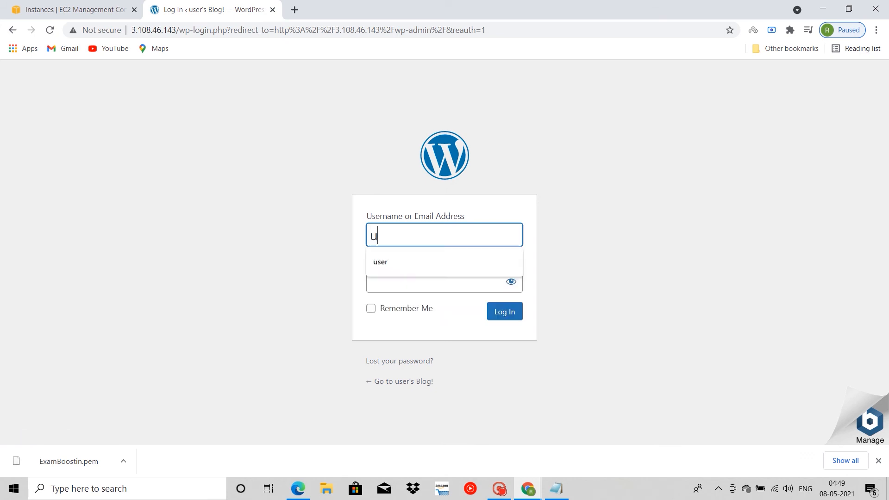
type("ser")
key("alt+Tab")
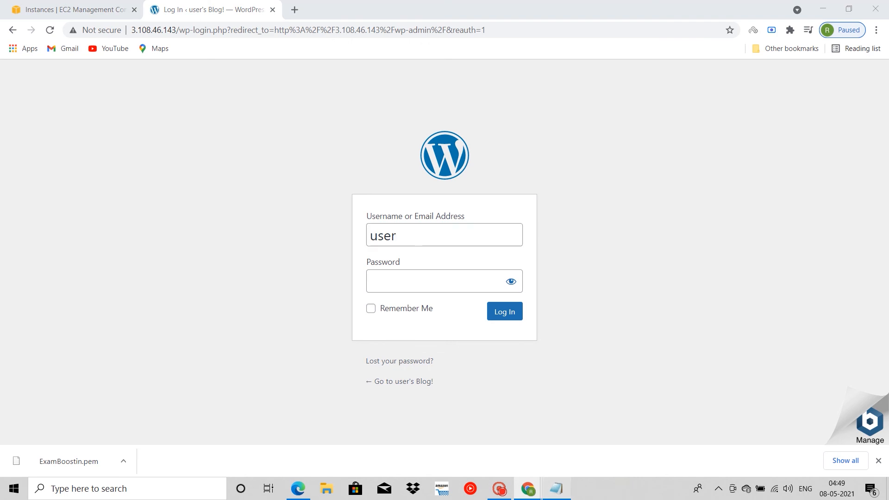
left_click_drag(125, 187, 68, 187)
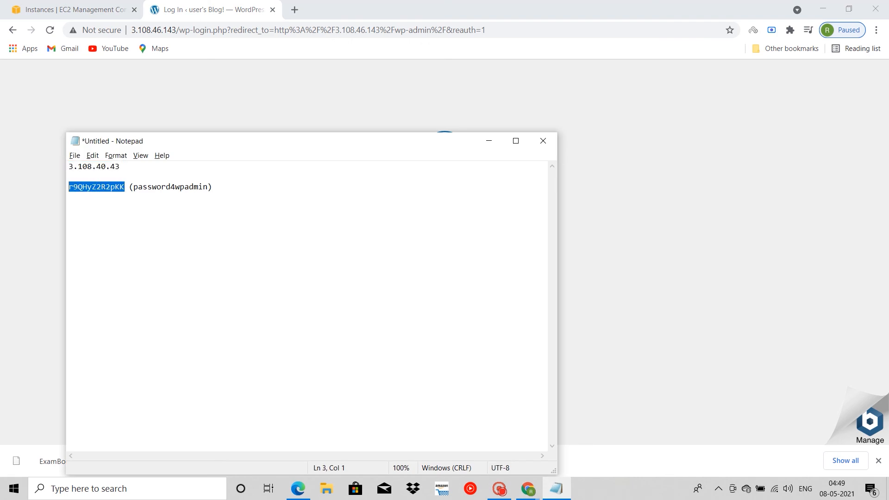
key("alt+Tab")
key("Tab")
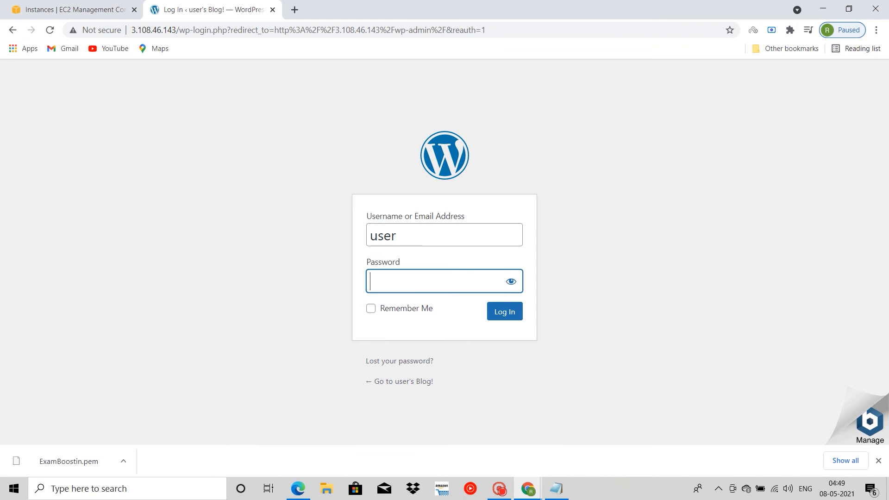
key("ctrl+v")
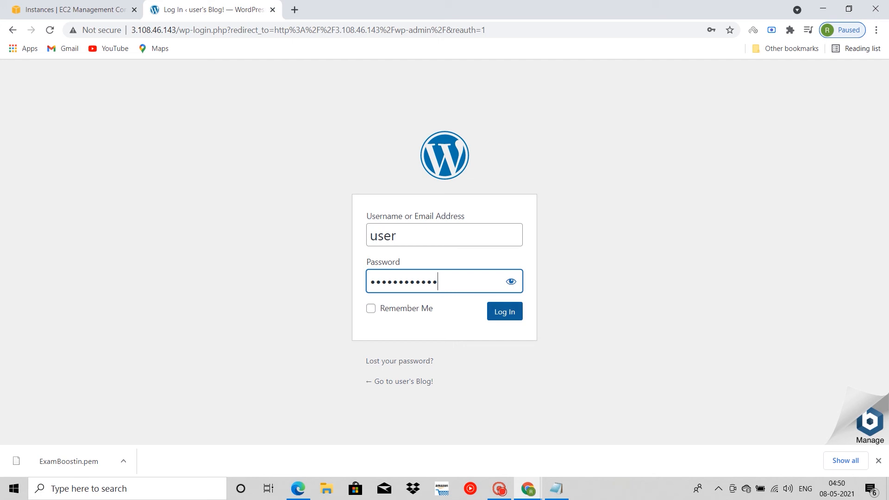
left_click(504, 311)
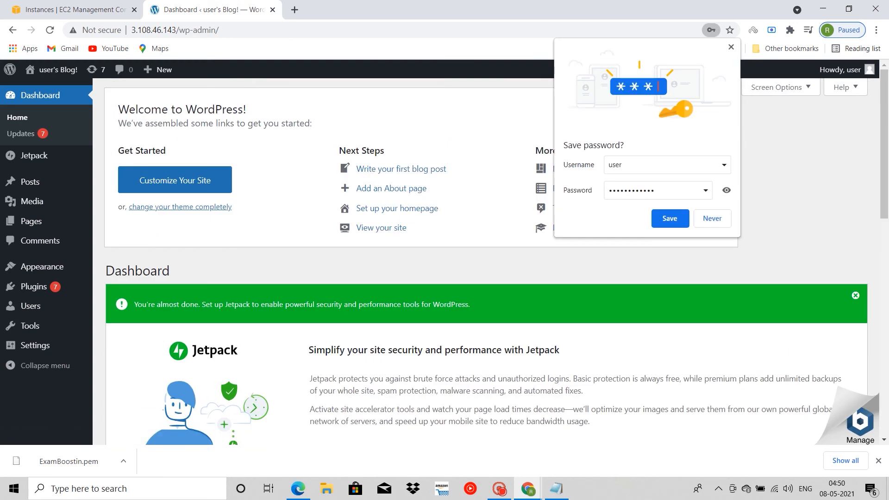
left_click(670, 219)
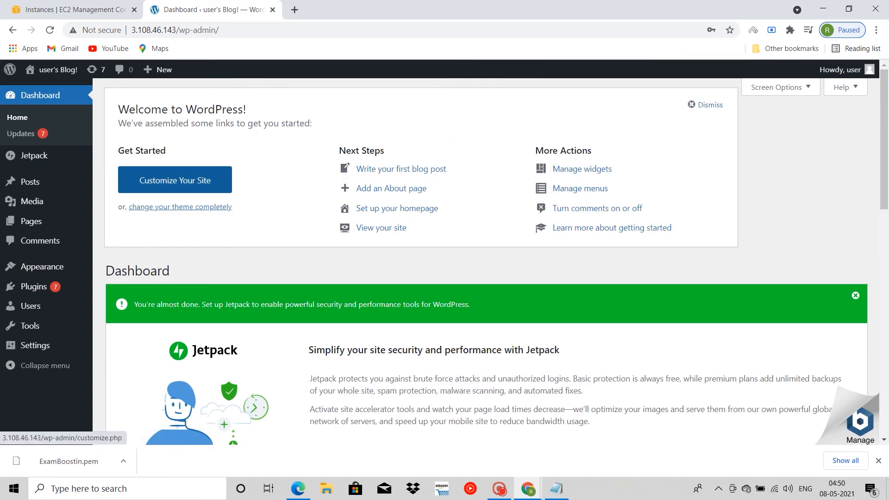
scroll(487, 259, "down", 3)
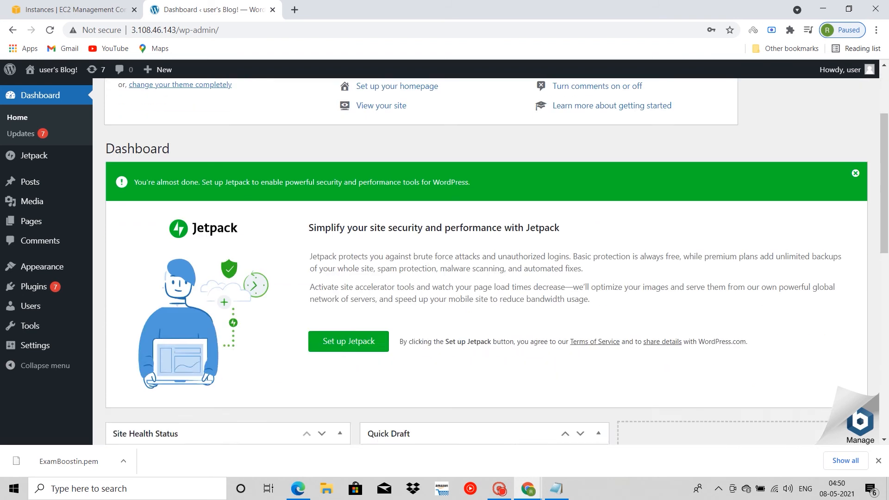
scroll(486, 259, "up", 3)
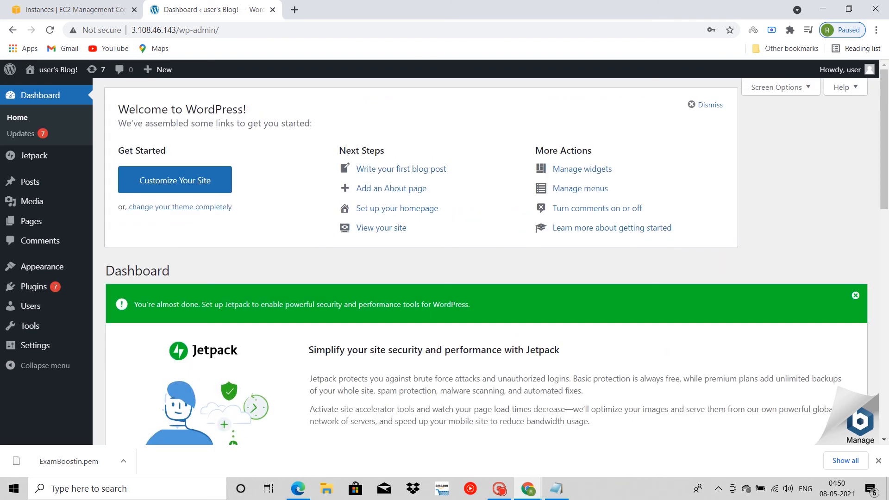
mouse_move(41, 266)
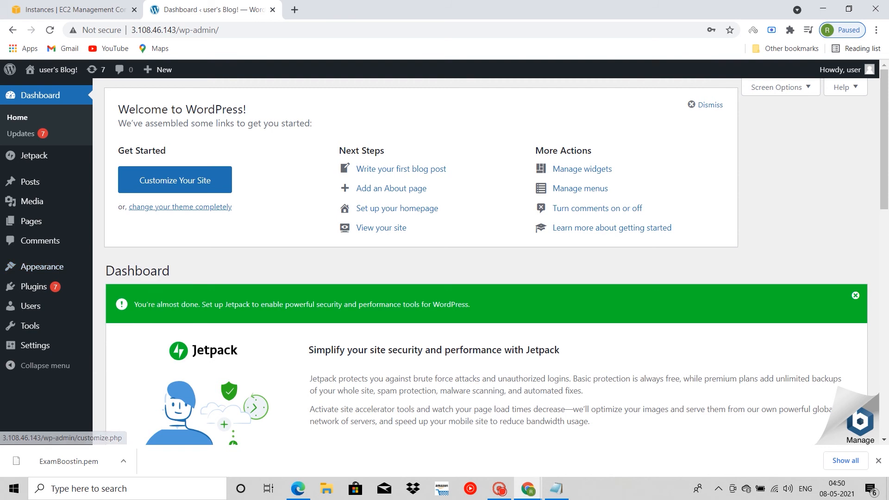
left_click_drag(176, 30, 131, 29)
key("ctrl+c")
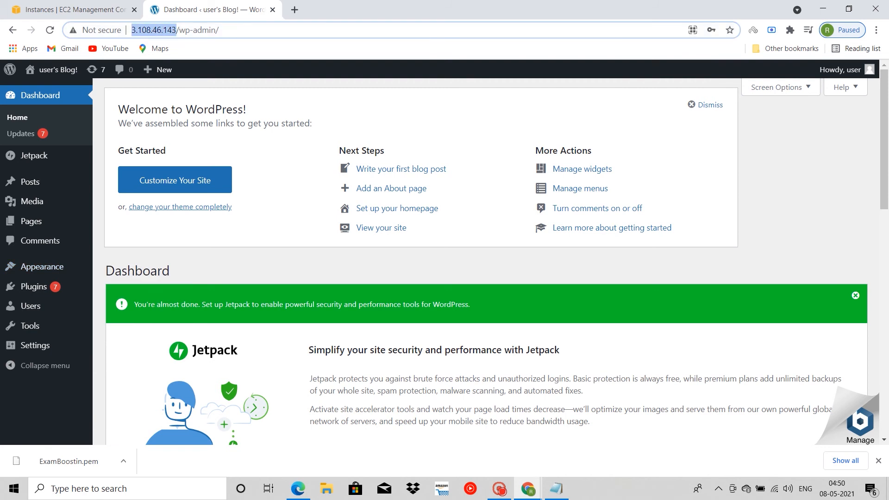
left_click(294, 9)
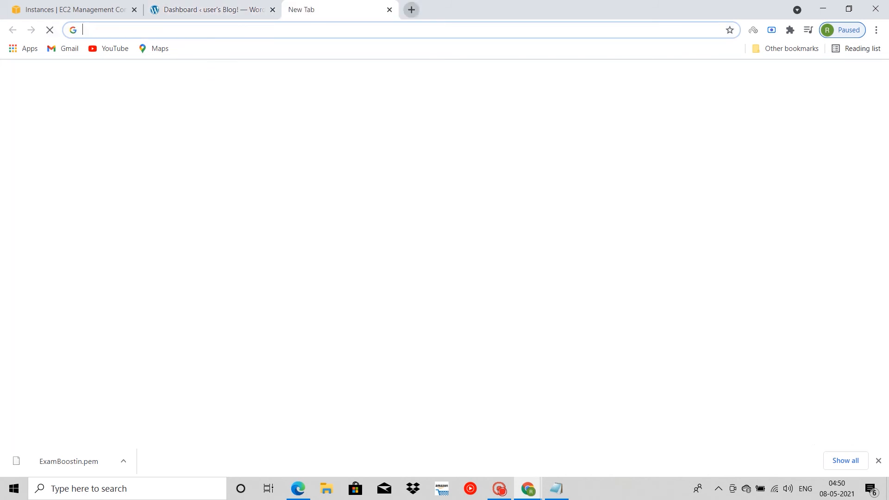
key("ctrl+v")
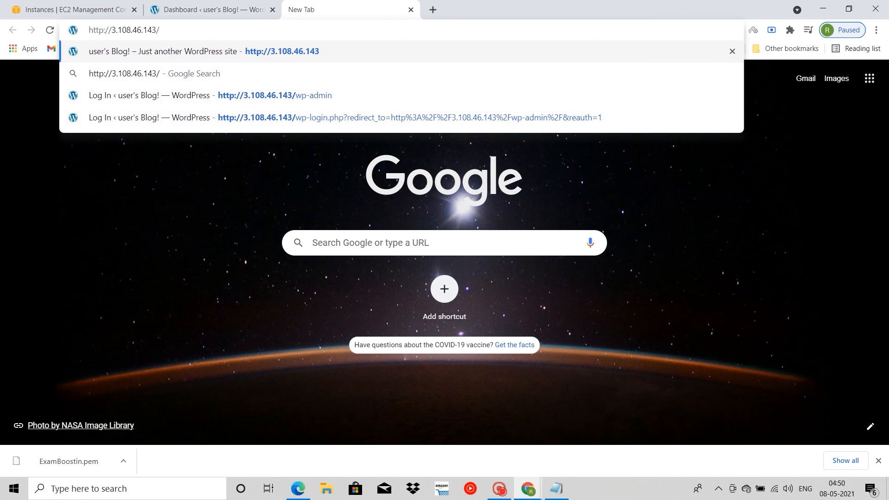
key("Return")
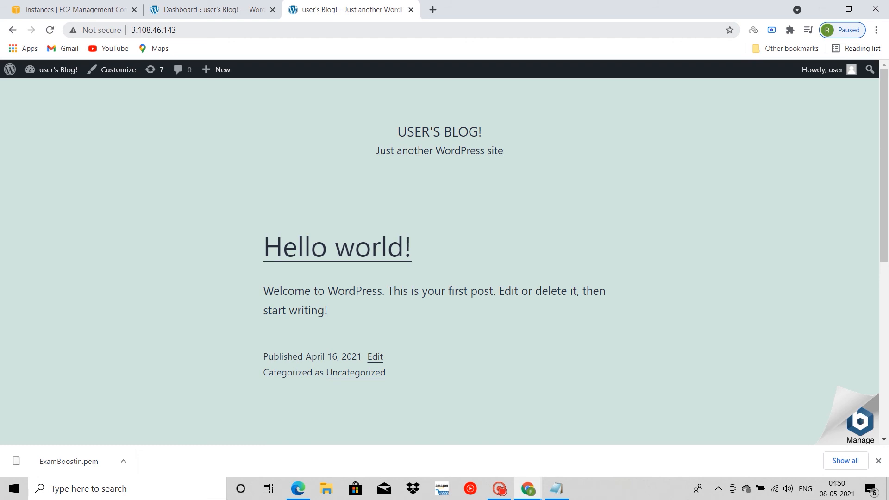
Step: Return to the WordPress dashboard, go to the installed themes, and start adding a new theme
left_click(211, 9)
mouse_move(41, 267)
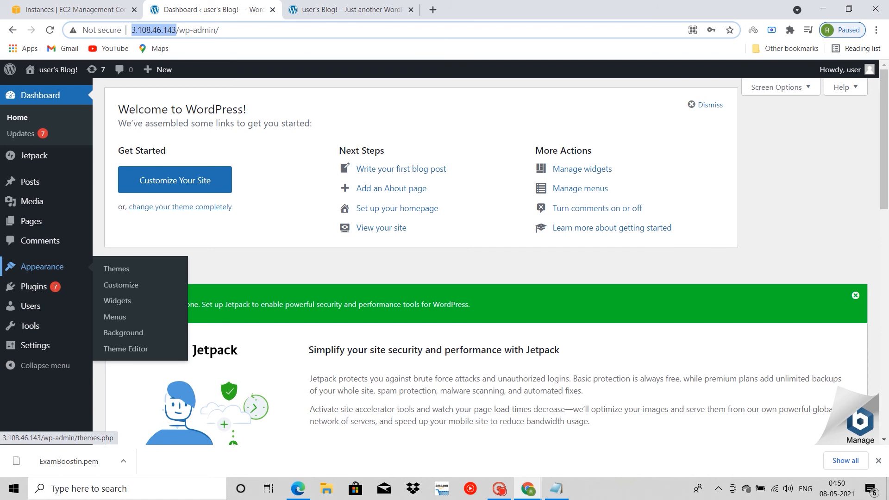
left_click(116, 269)
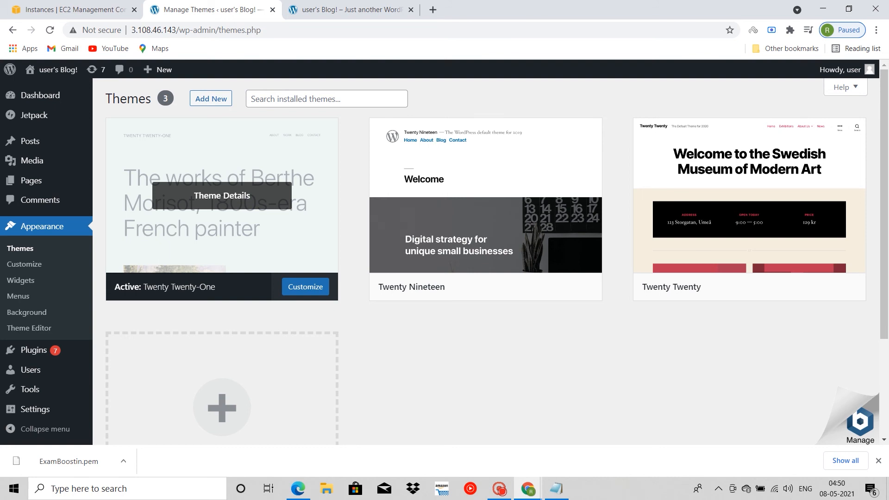
left_click(211, 99)
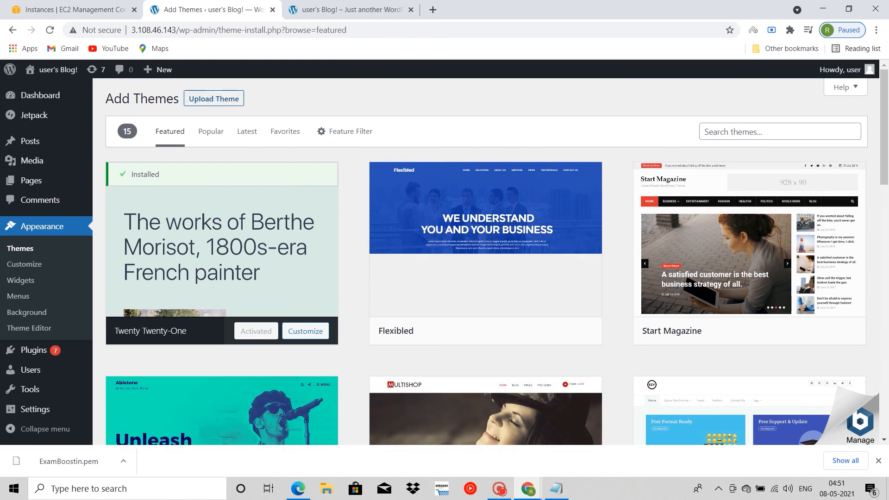
Step: Start a theme upload, search the Desktop folder for "avada", and choose Avada.zip as the file
left_click(214, 98)
left_click(411, 203)
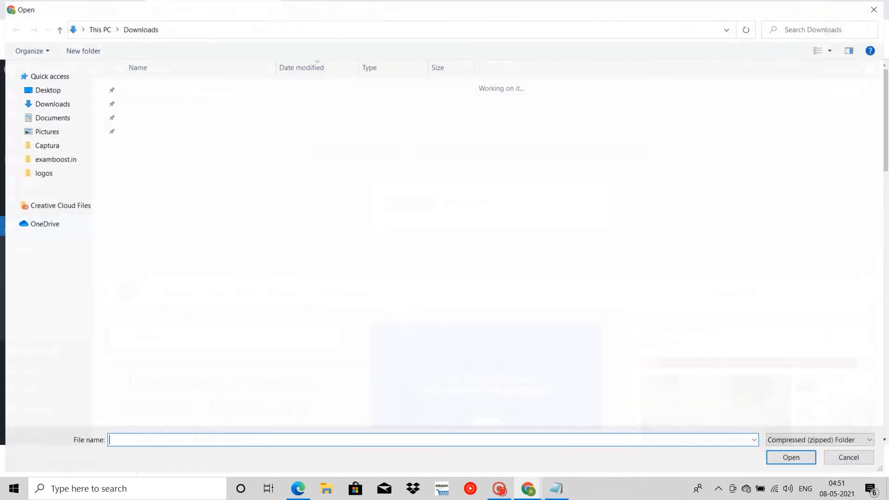
scroll(411, 293, "down", 8)
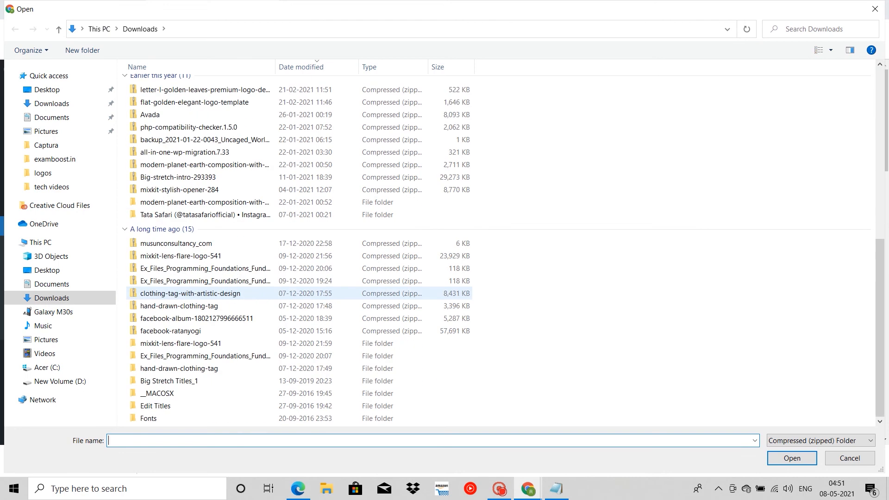
scroll(411, 293, "up", 8)
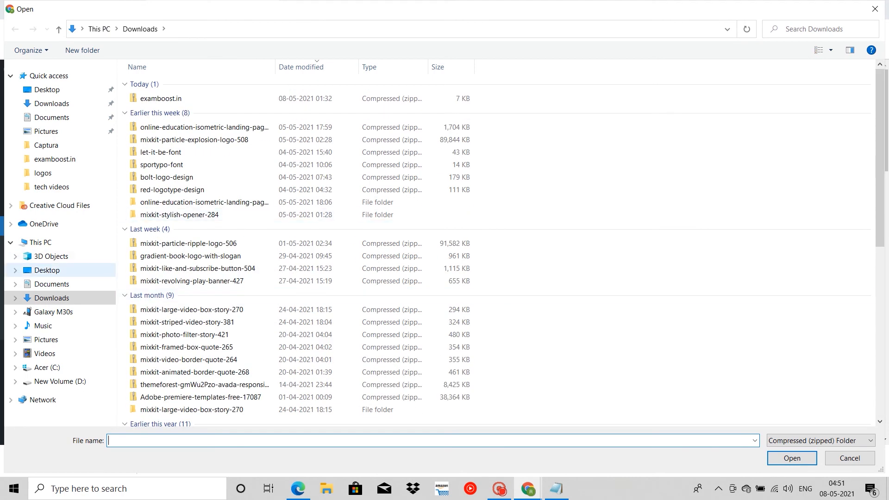
left_click(47, 270)
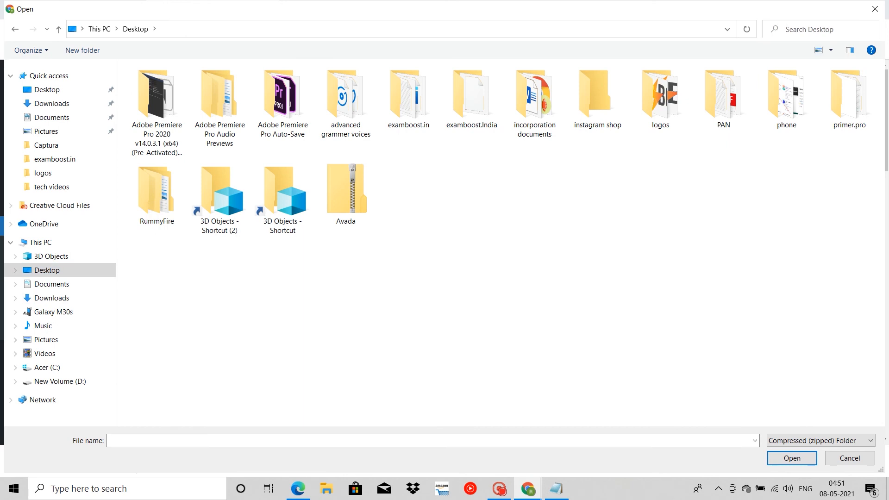
type("avada")
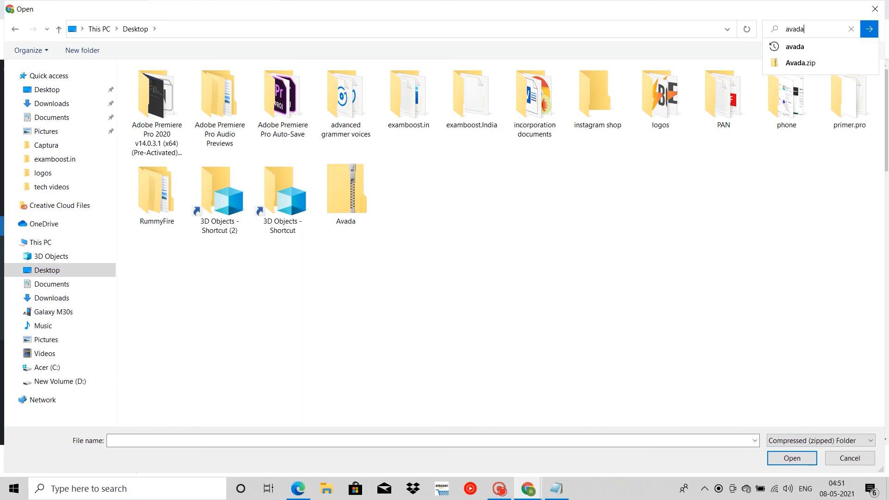
key("Return")
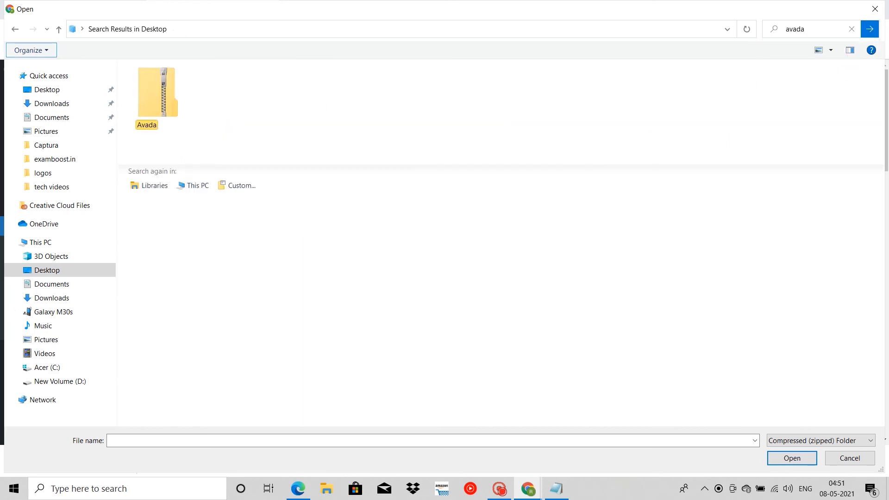
left_click(156, 103)
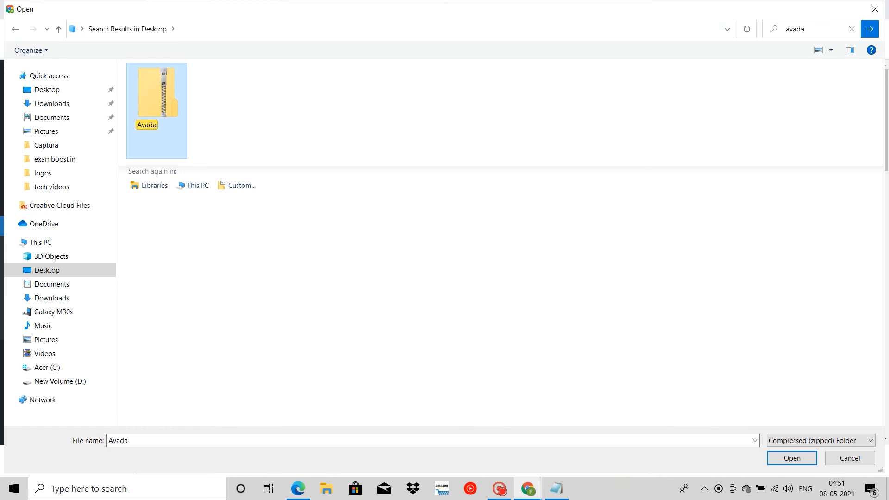
left_click(792, 457)
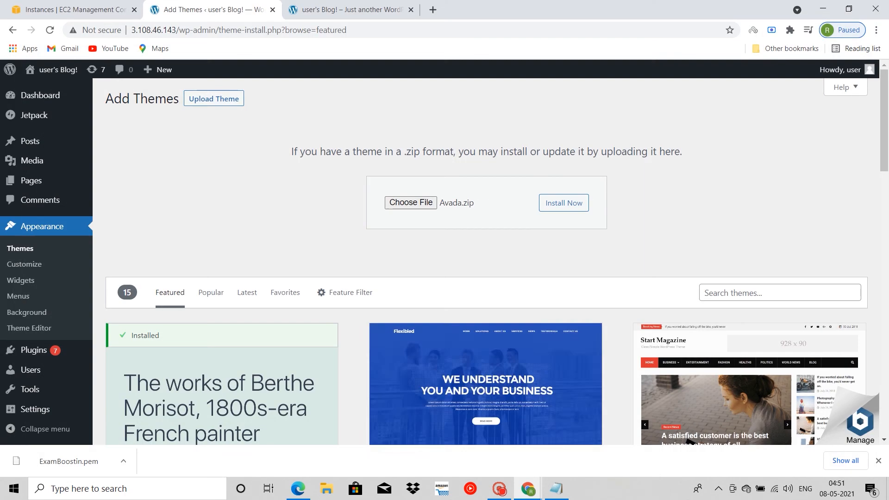
Step: Install the theme from the chosen Avada.zip and activate it
left_click(564, 203)
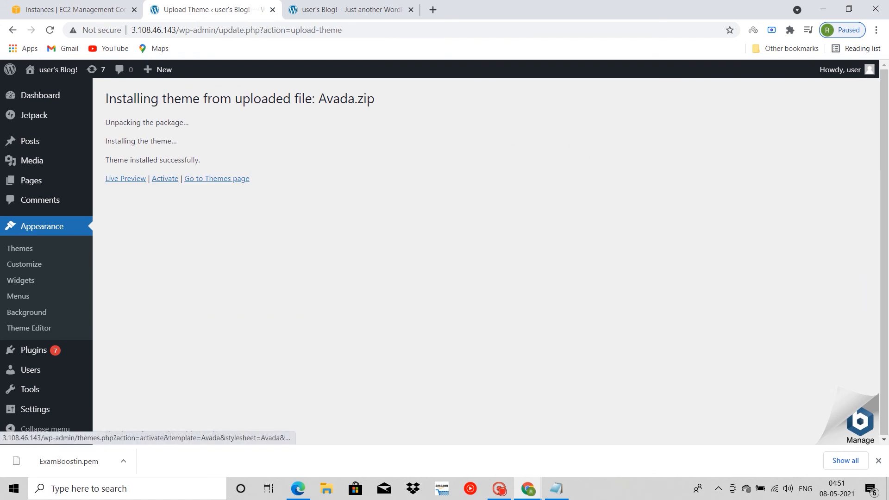
left_click(165, 178)
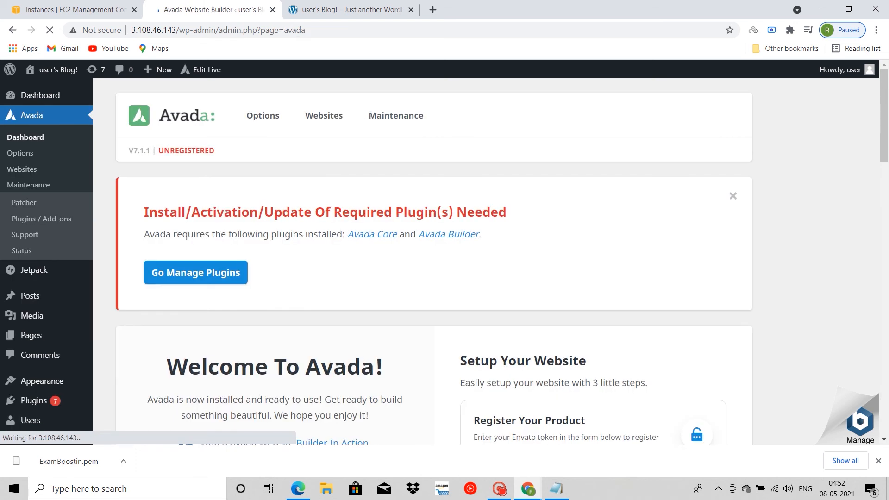
scroll(444, 258, "down", 1)
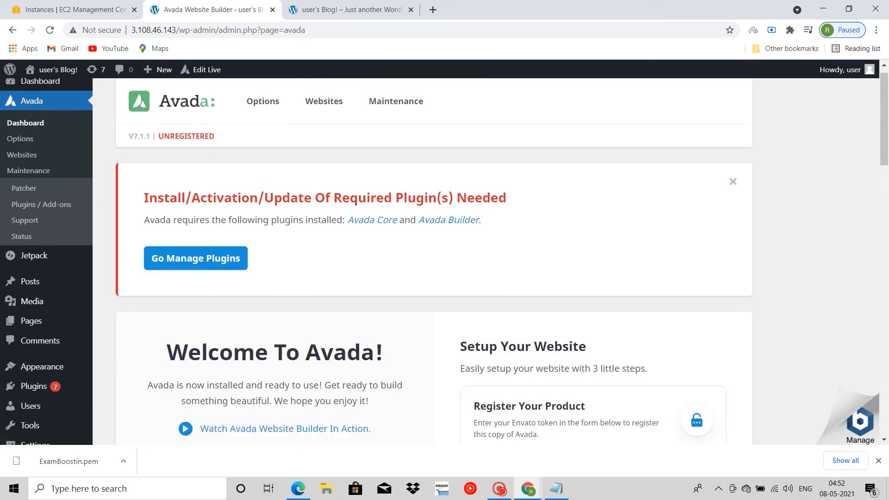
Step: Reload the public blog page at 3.108.46.143 and look over its design with the new theme
left_click(350, 10)
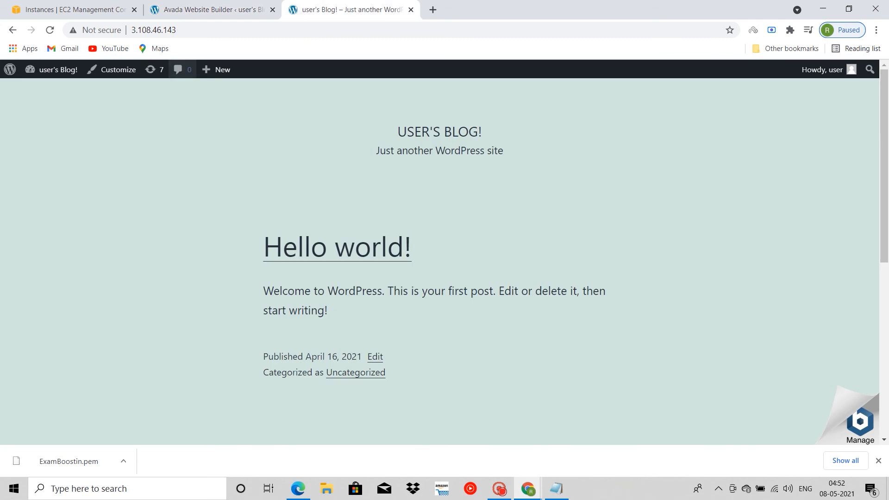
left_click(50, 30)
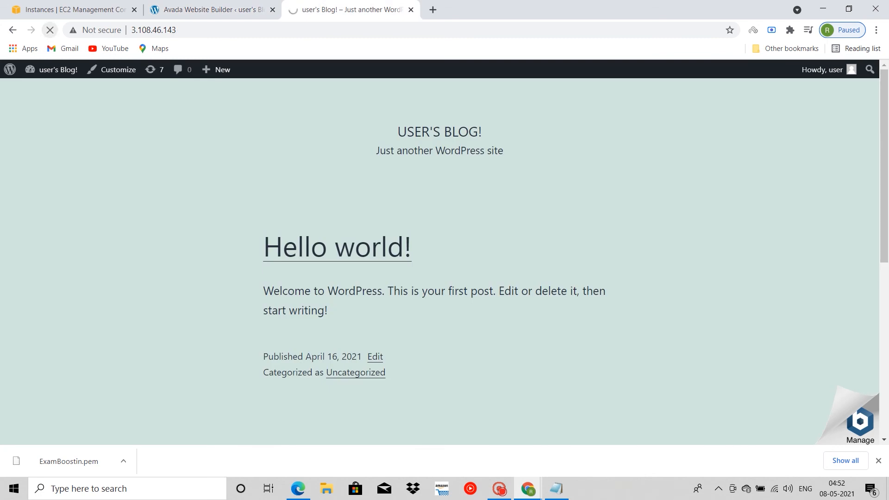
scroll(445, 260, "down", 7)
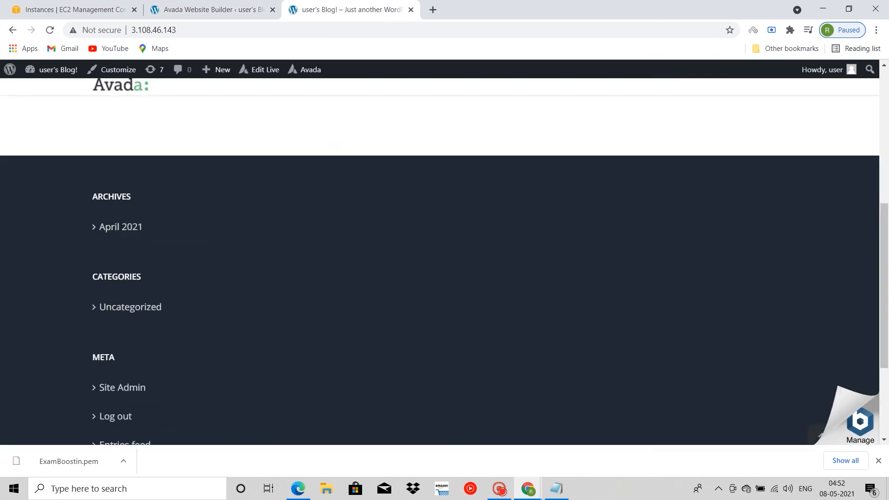
scroll(444, 259, "down", 3)
scroll(444, 259, "up", 10)
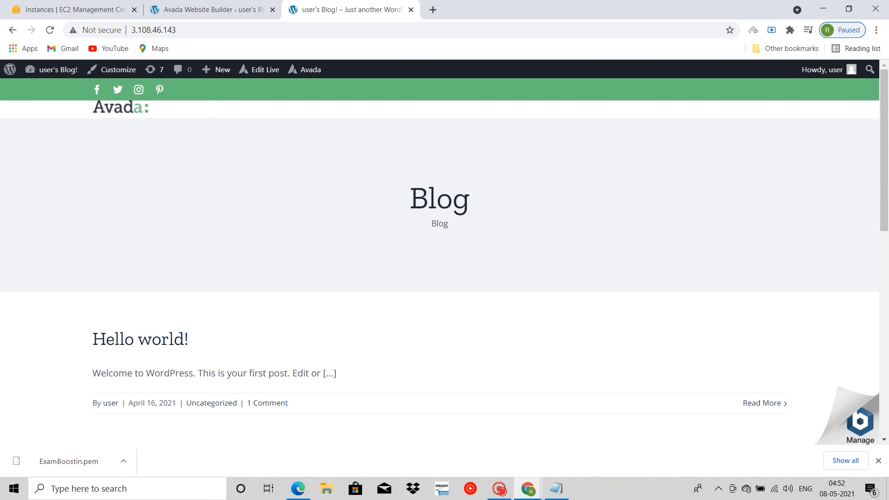
Step: Return to the Avada dashboard and go to the management page for its required plugins
left_click(208, 9)
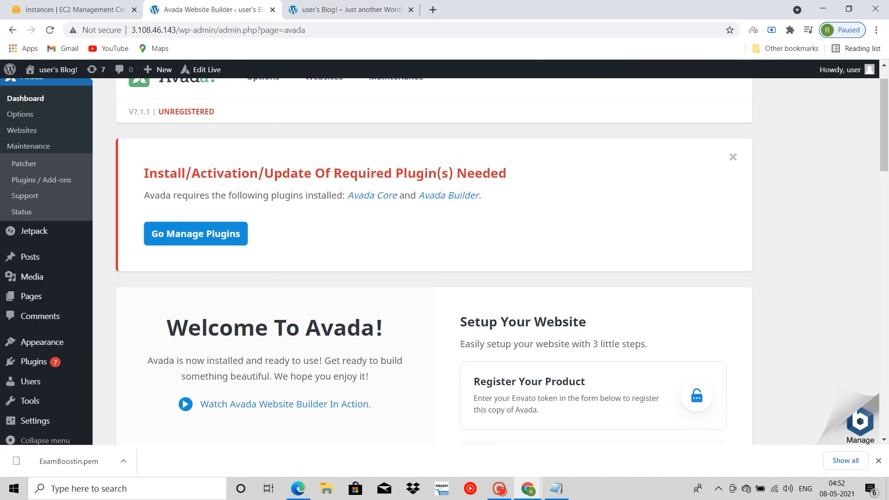
scroll(434, 262, "down", 1)
scroll(434, 262, "up", 1)
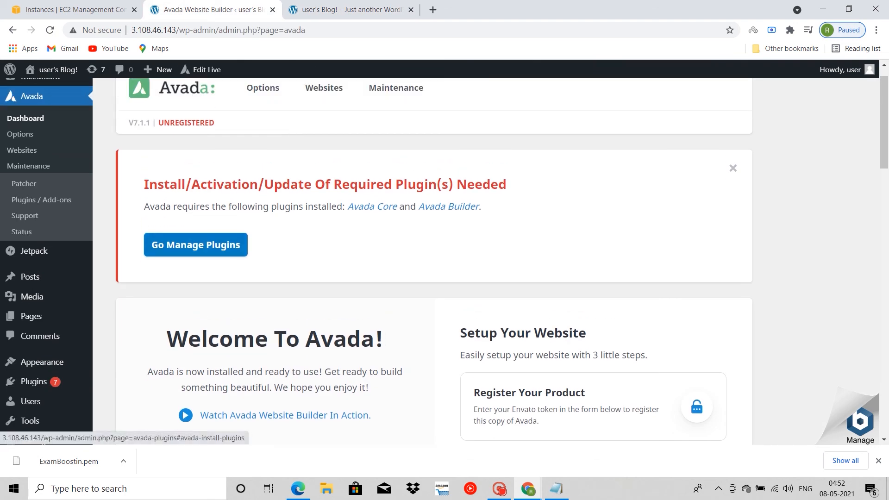
scroll(434, 262, "up", 1)
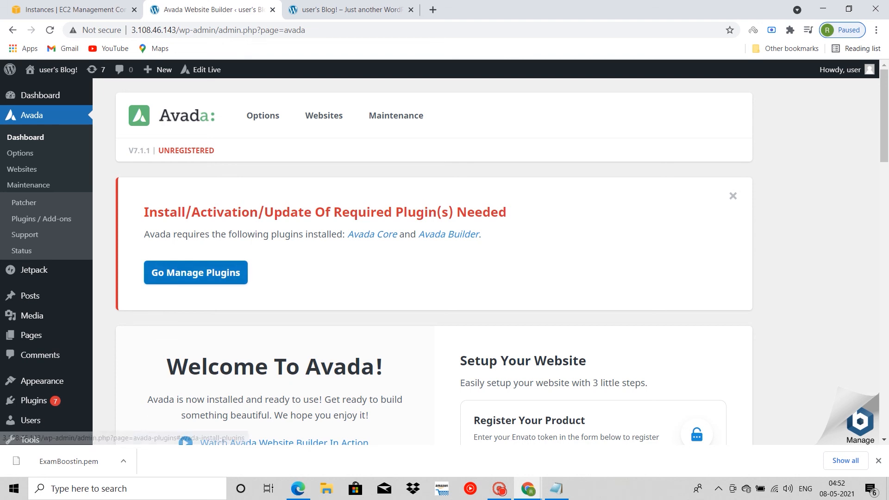
left_click(196, 273)
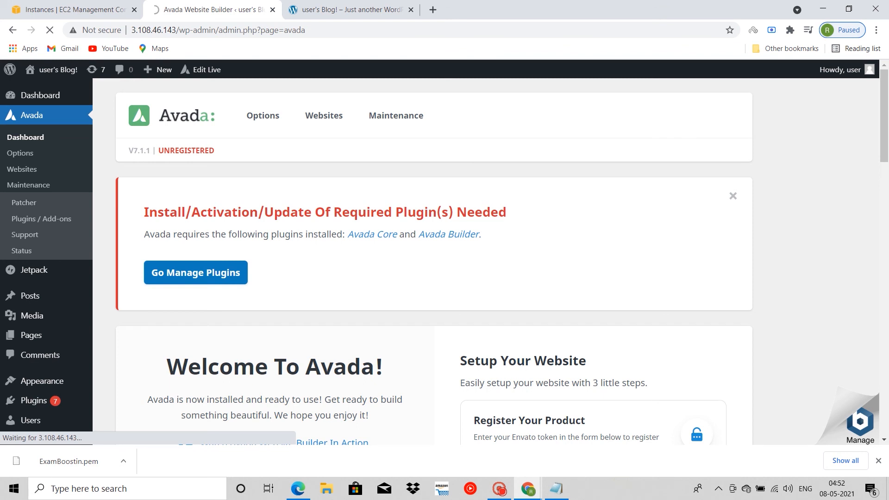
scroll(434, 259, "down", 15)
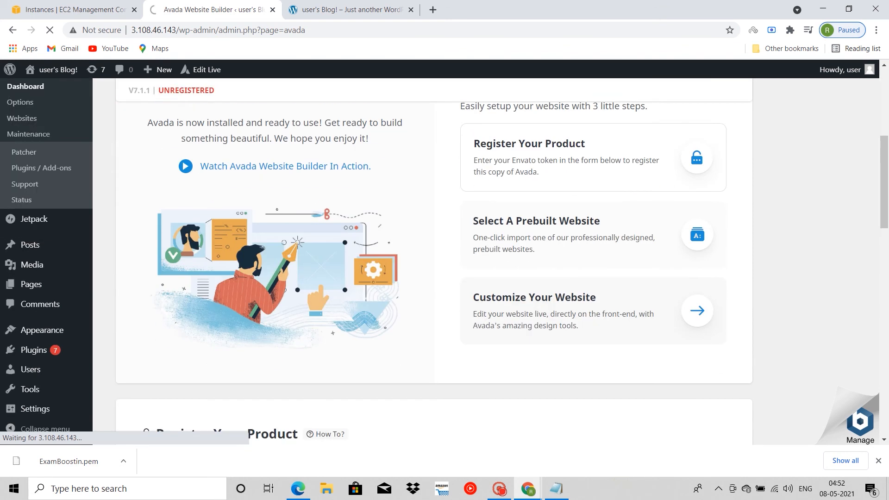
scroll(434, 260, "down", 7)
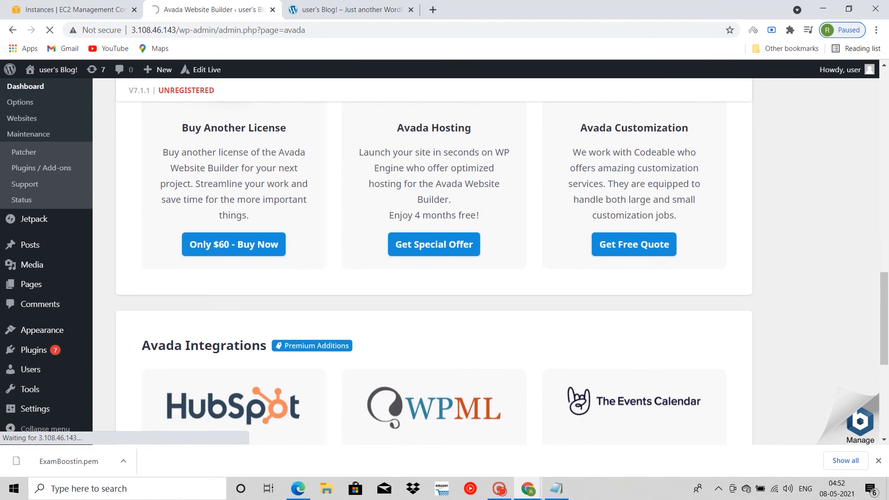
scroll(433, 260, "up", 20)
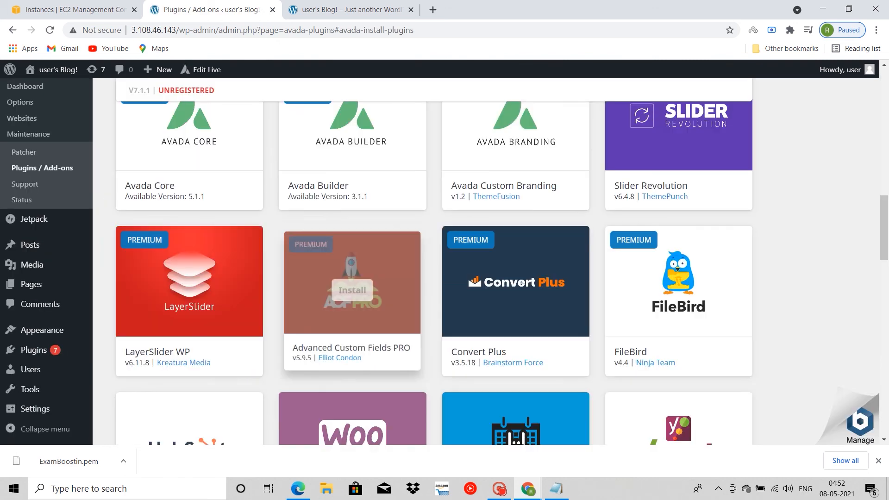
Step: Try to install the required Avada Core plugin and dismiss the resulting dialogs
scroll(351, 301, "up", 5)
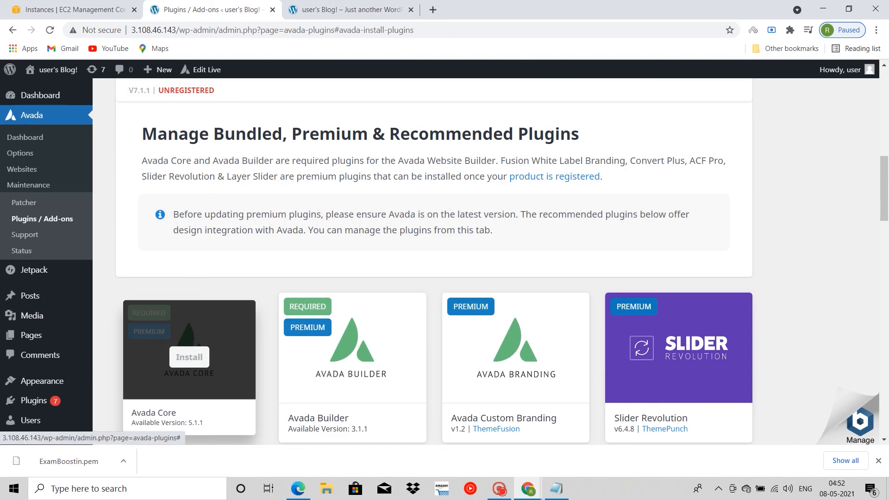
scroll(189, 334, "down", 1)
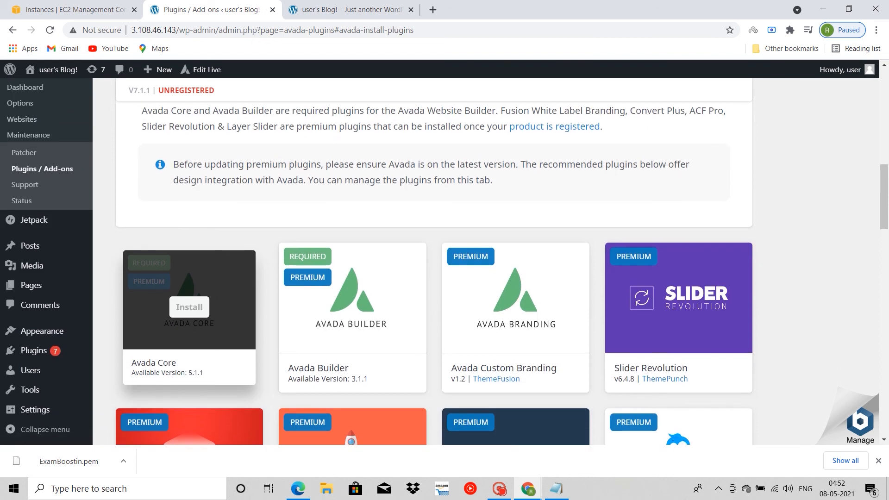
left_click(190, 307)
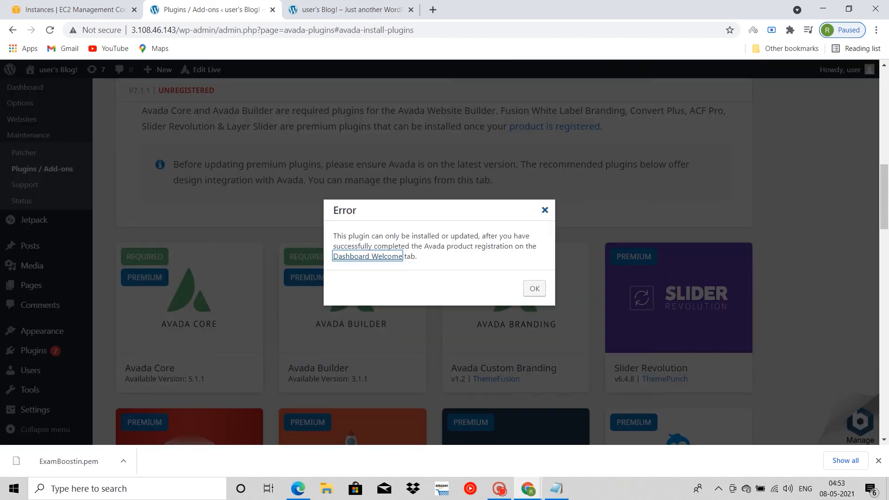
left_click(545, 210)
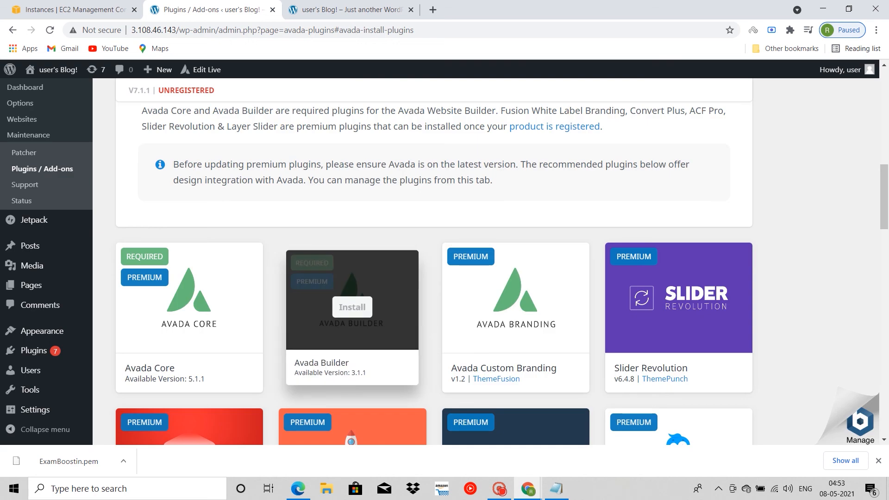
left_click(189, 307)
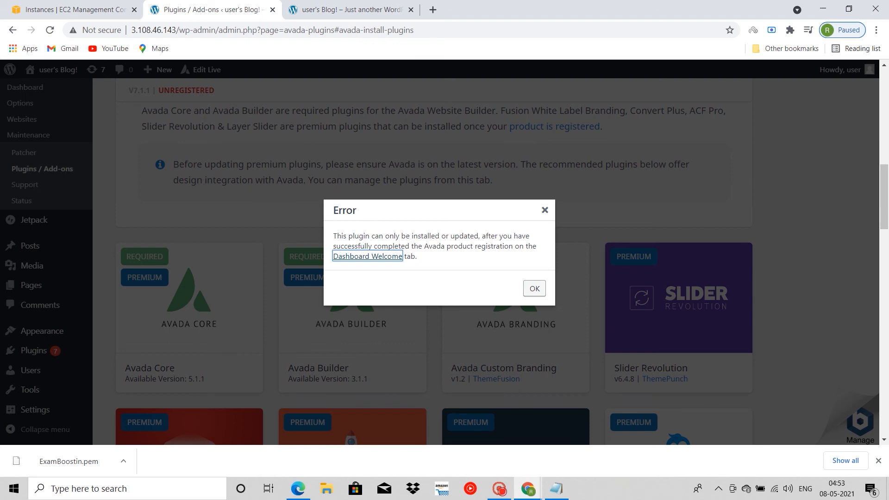
left_click(534, 289)
Step: Go to Avada's product registration section and show the instructions for generating a token
scroll(514, 301, "up", 8)
scroll(501, 258, "up", 3)
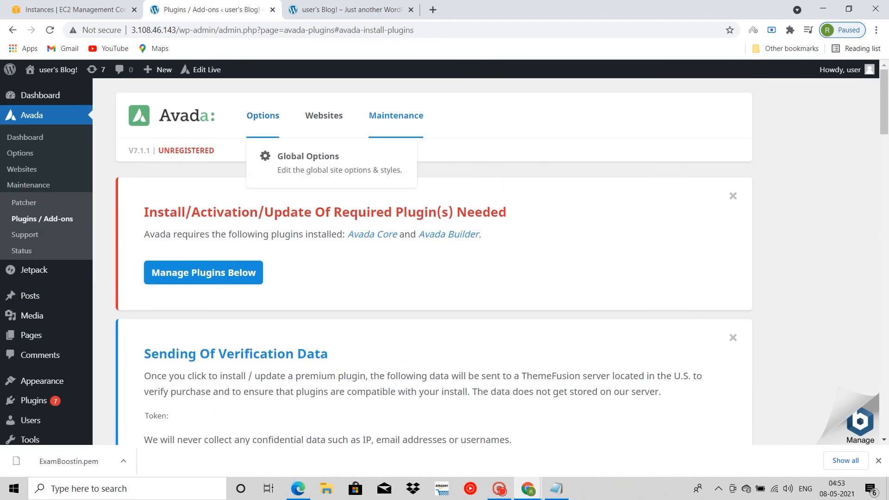
mouse_move(263, 115)
left_click(186, 150)
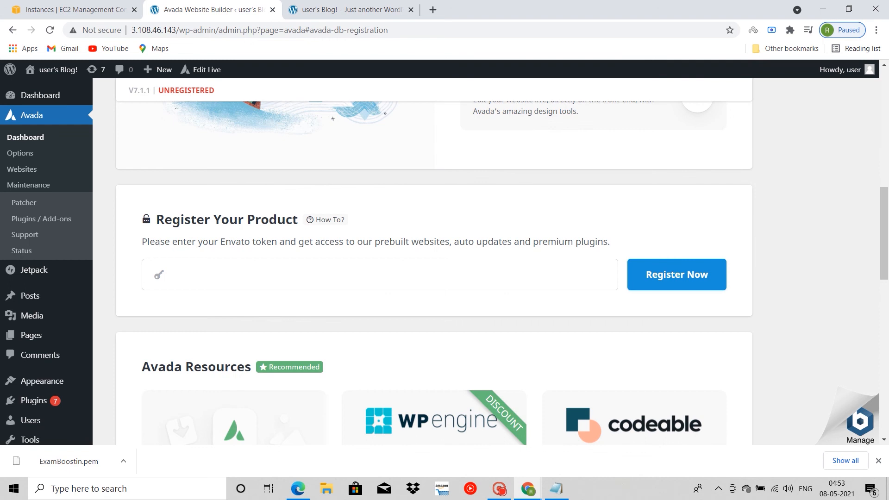
left_click(326, 220)
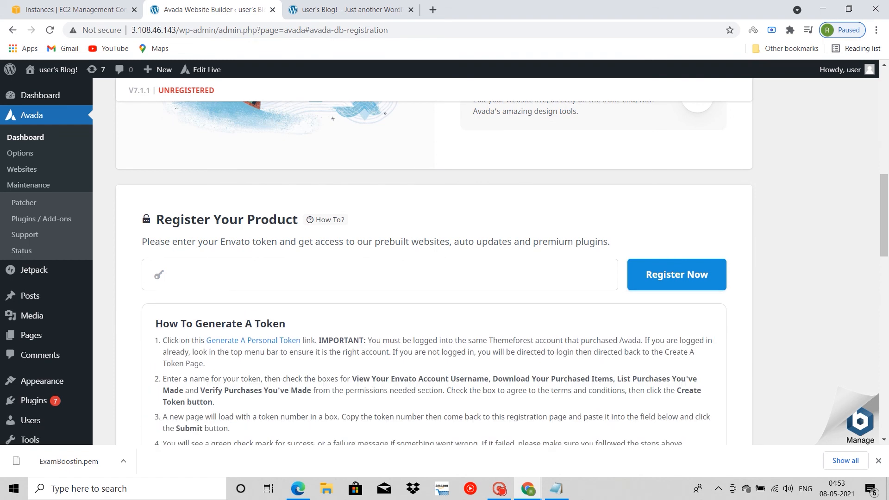
Step: Follow the link for generating a personal token and sign in to Envato with the saved login
left_click(253, 340)
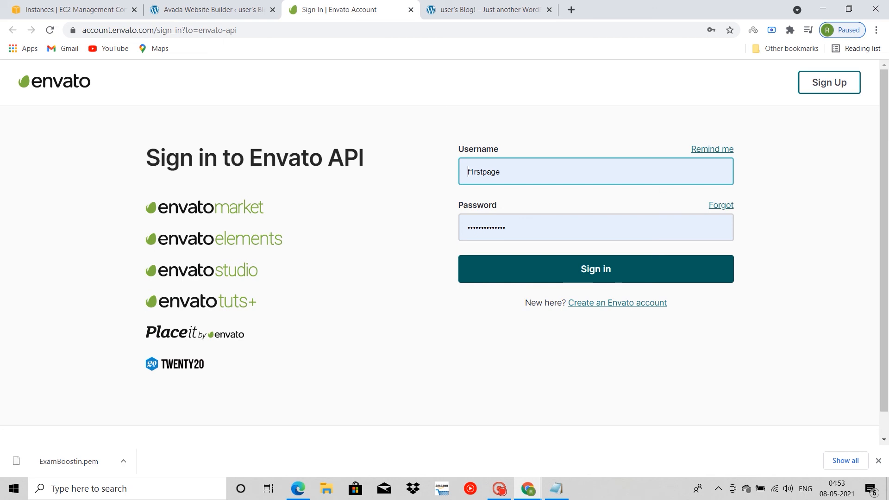
key("Return")
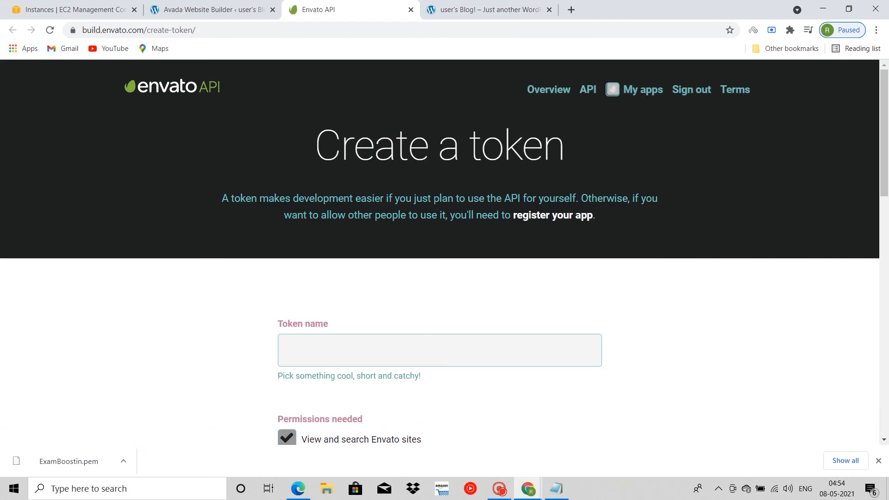
Step: Name the token "exam...." and enable every permission from viewing the Envato Account username through listing purchases the user has made
left_click(440, 350)
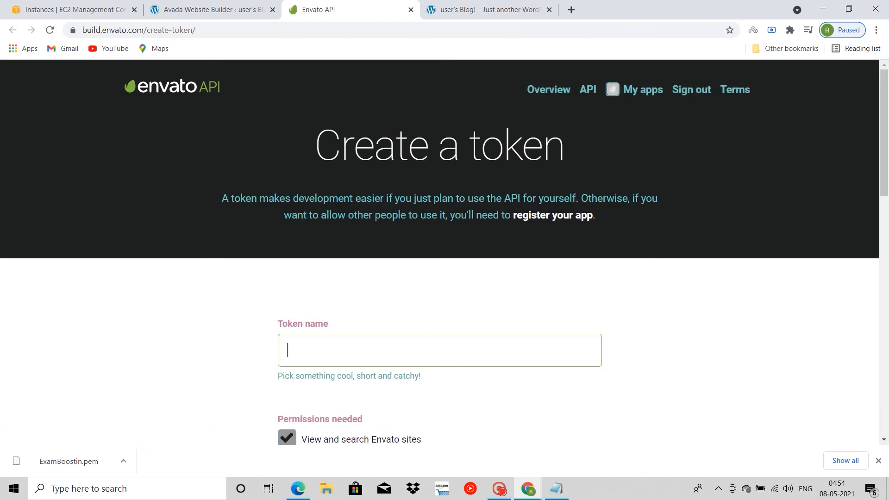
type("exam....")
scroll(445, 250, "down", 7)
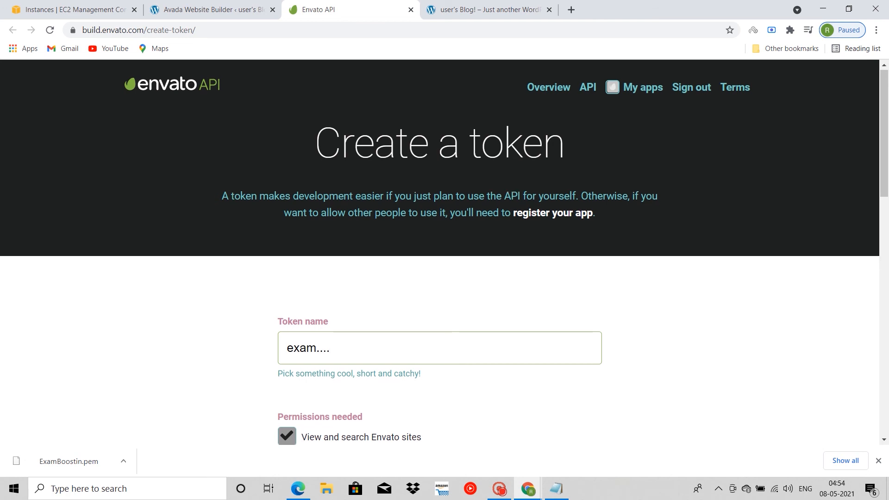
left_click(287, 151)
left_click(287, 179)
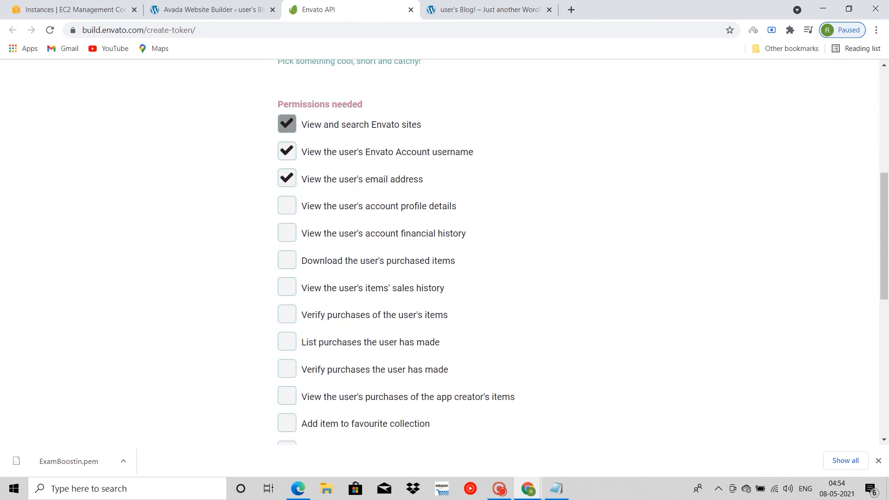
left_click(286, 205)
left_click(287, 232)
left_click(287, 260)
left_click(286, 287)
left_click(286, 314)
left_click(286, 342)
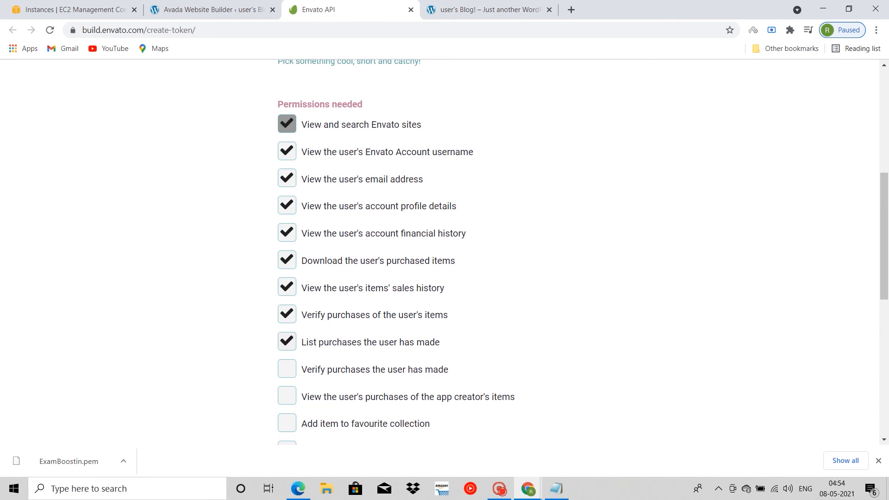
Step: Add the permissions for statement transactions and public and private collections, agree to the terms, and create the token
scroll(286, 342, "down", 3)
scroll(440, 250, "down", 5)
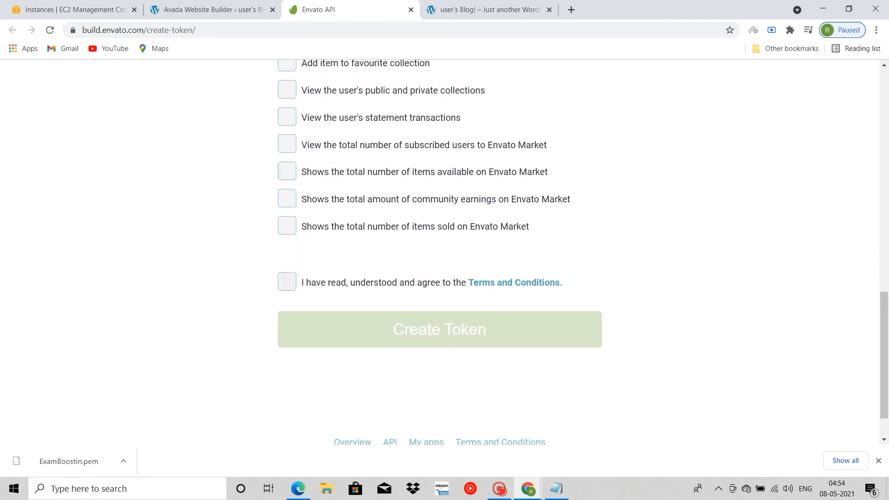
left_click(287, 282)
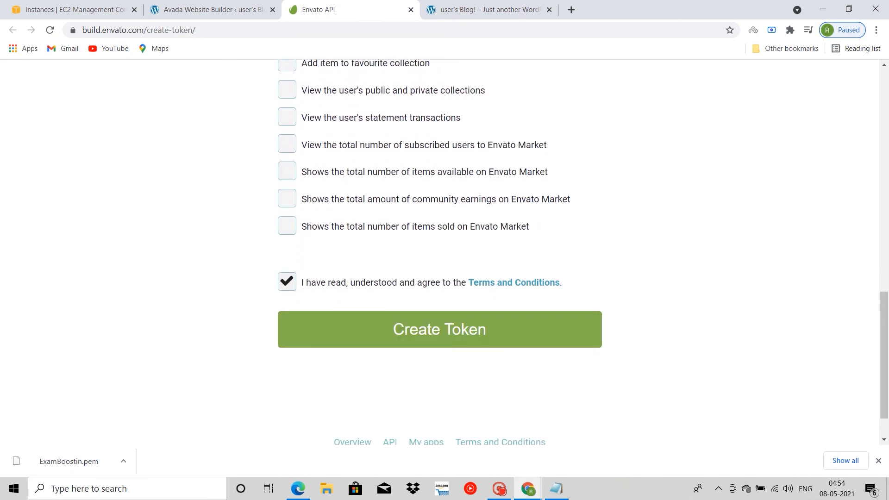
scroll(440, 232, "up", 1)
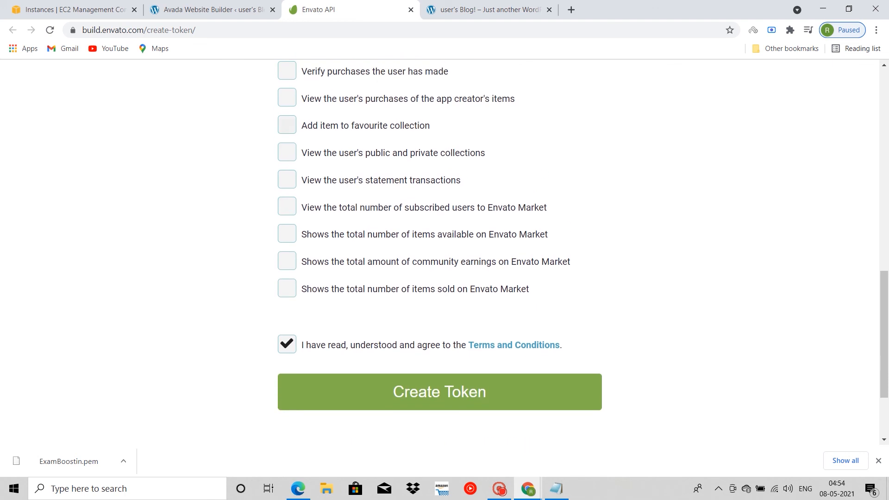
left_click(286, 261)
left_click(287, 261)
left_click(286, 179)
left_click(287, 151)
left_click(440, 392)
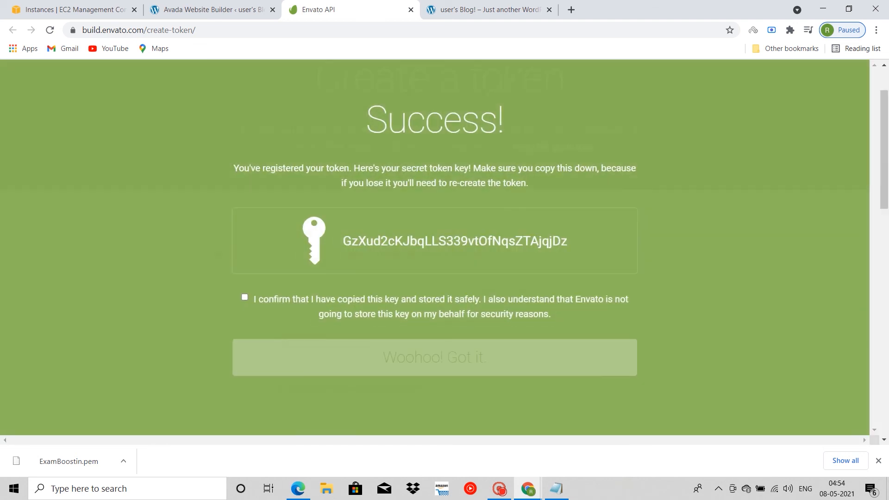
Step: Copy the generated token key and try to register Avada with it in the product registration section
left_click_drag(568, 241, 342, 242)
key("ctrl+c")
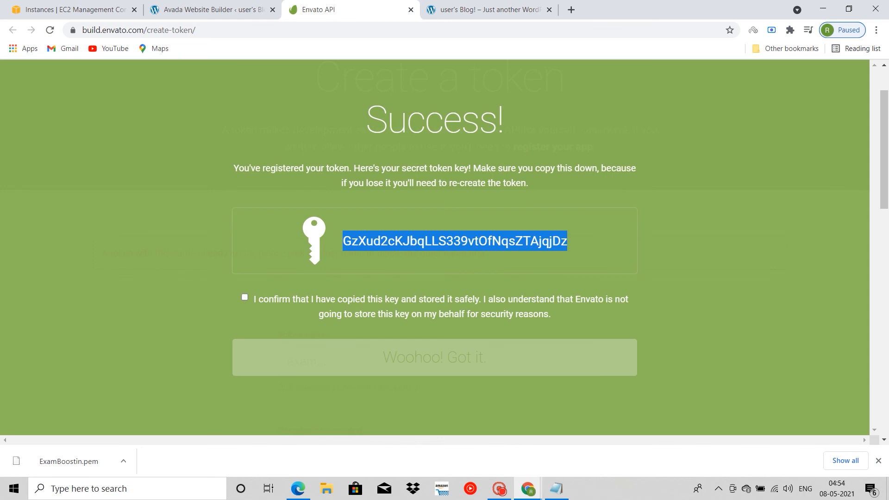
left_click(213, 9)
left_click(213, 275)
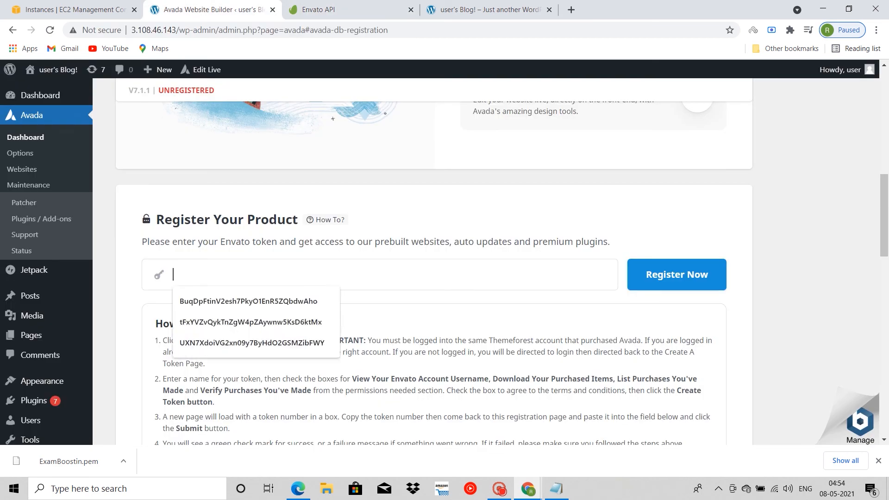
key("ctrl+v")
key("Return")
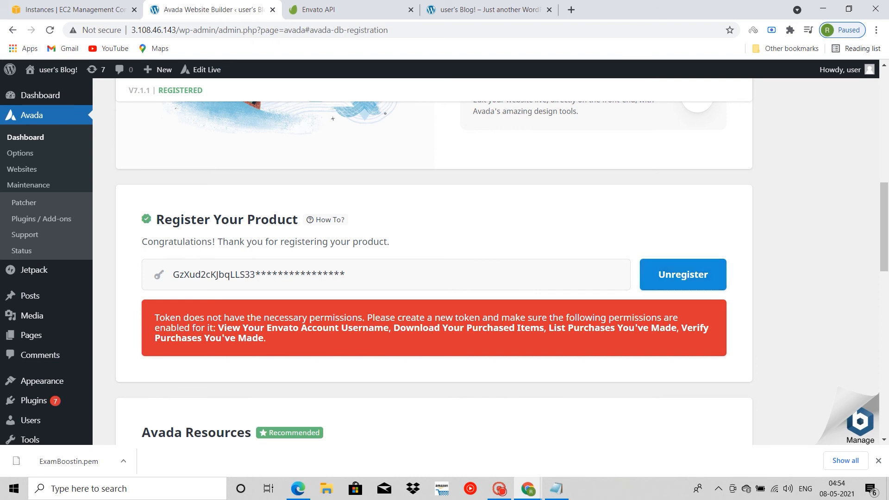
Step: Start another Envato token named hgasgdhagad and enable the permissions from viewing the account username through viewing the items' sales history
left_click(345, 10)
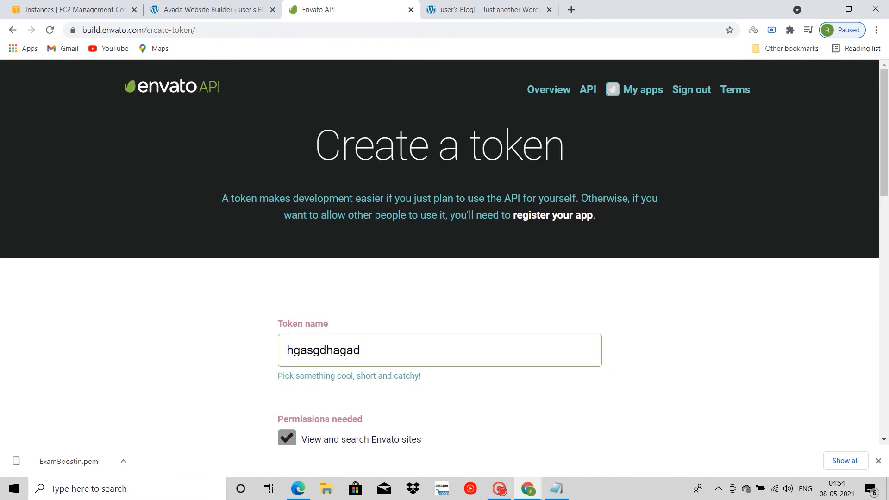
scroll(440, 250, "down", 3)
left_click(287, 346)
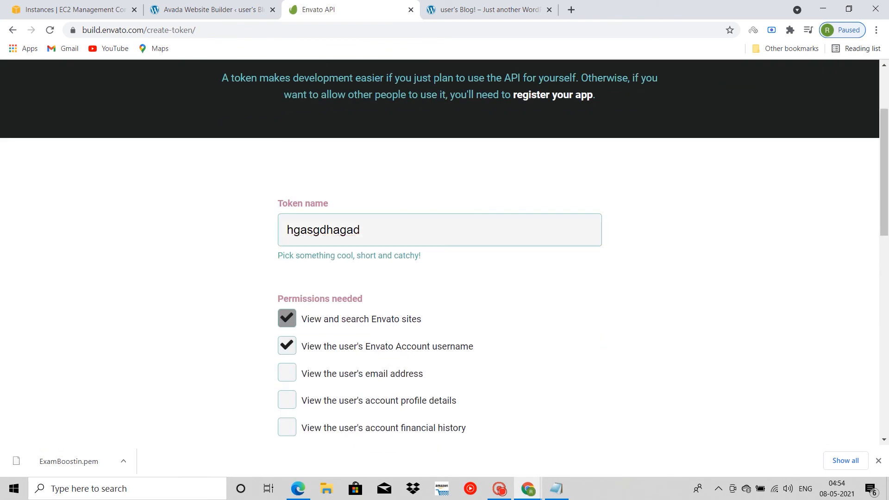
left_click(287, 372)
scroll(287, 371, "down", 1)
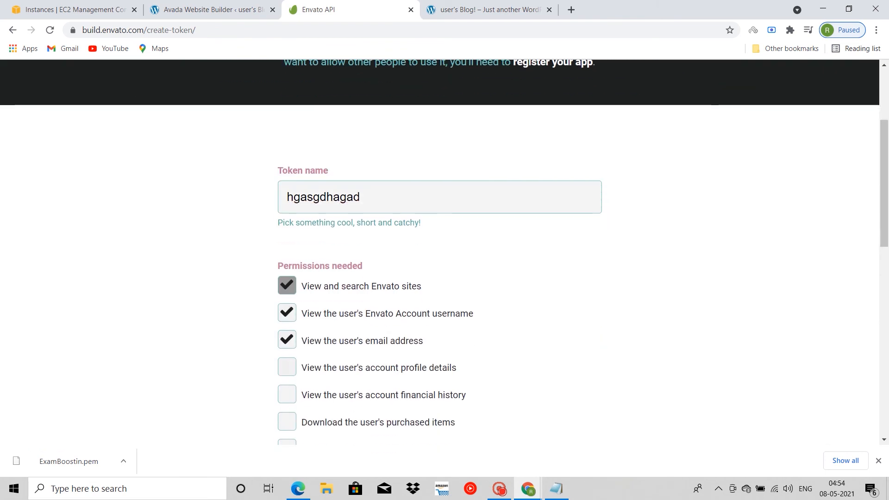
left_click(287, 367)
left_click(287, 394)
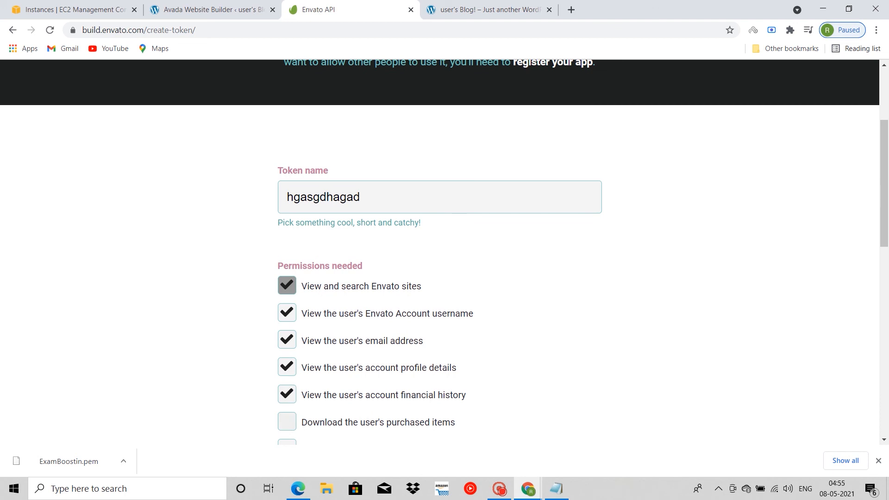
left_click(287, 422)
scroll(287, 421, "down", 1)
left_click(287, 404)
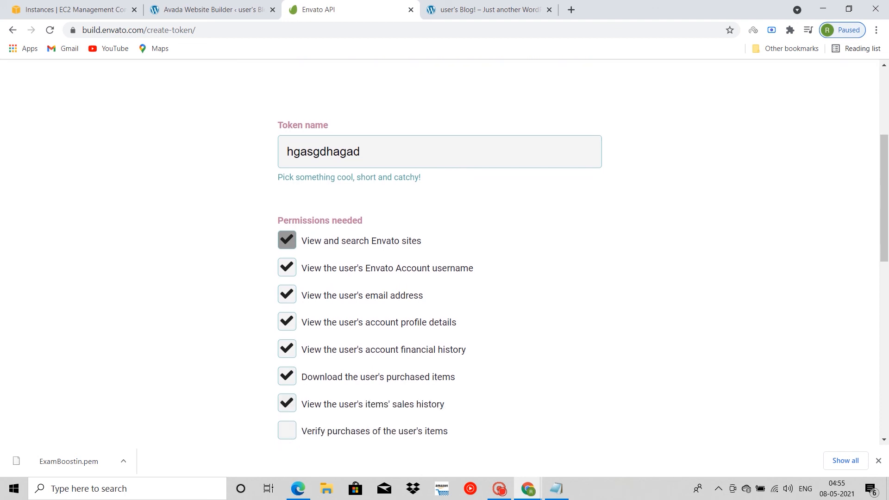
Step: Enable verifying purchases of the user's items, listing and verifying purchases the user has made, and viewing purchases of the app creator's items
scroll(287, 404, "down", 1)
left_click(287, 363)
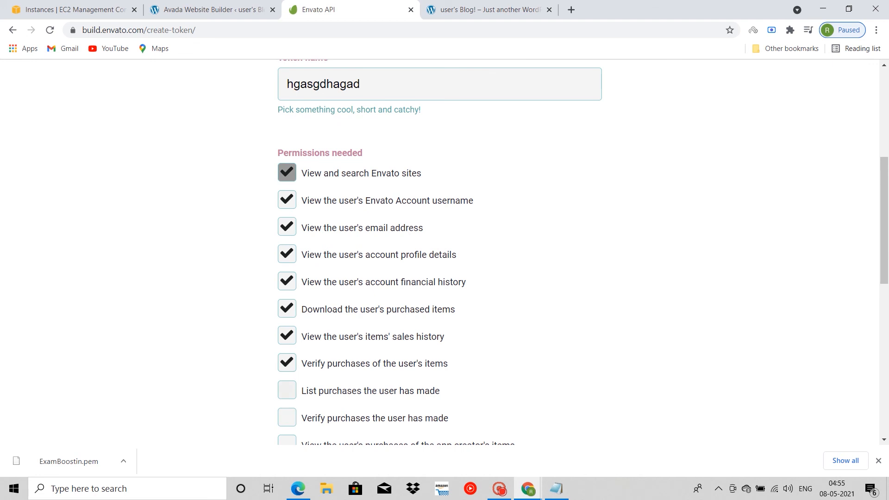
left_click(287, 390)
scroll(287, 390, "down", 1)
left_click(287, 394)
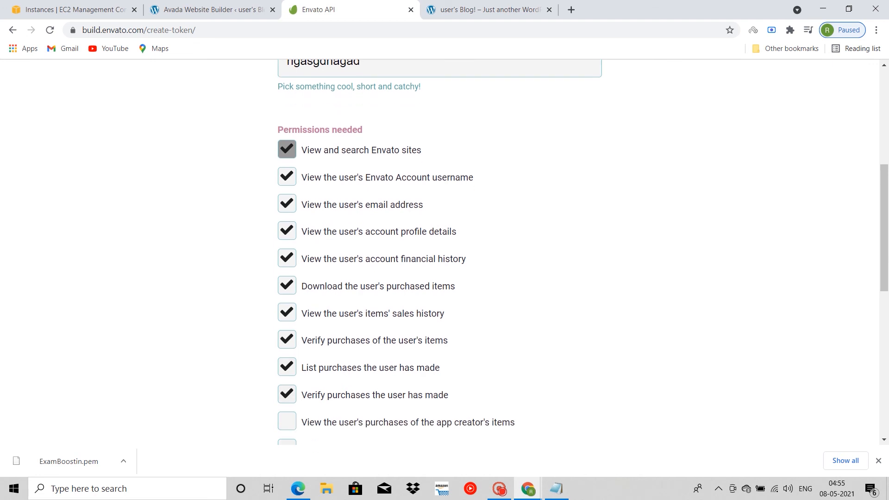
scroll(445, 250, "down", 1)
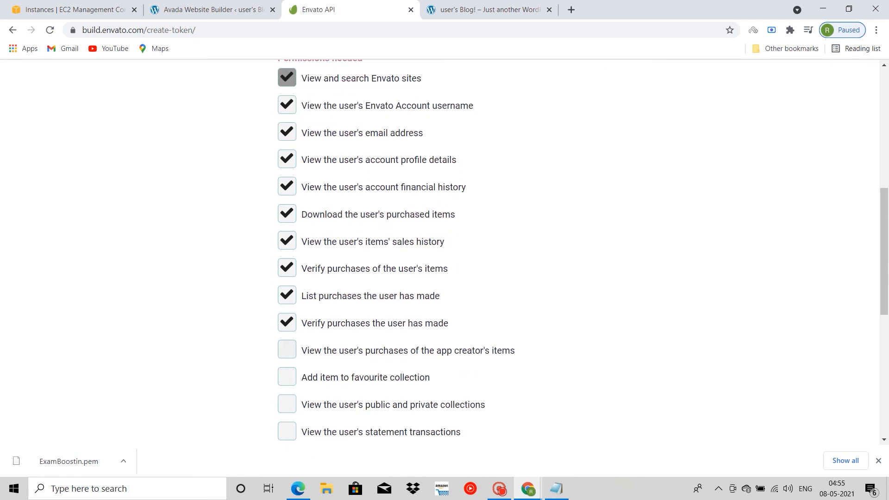
left_click(287, 349)
Step: Enable the Envato Market totals for items available, community earnings and items sold, then agree to the terms and create the token
scroll(287, 349, "down", 1)
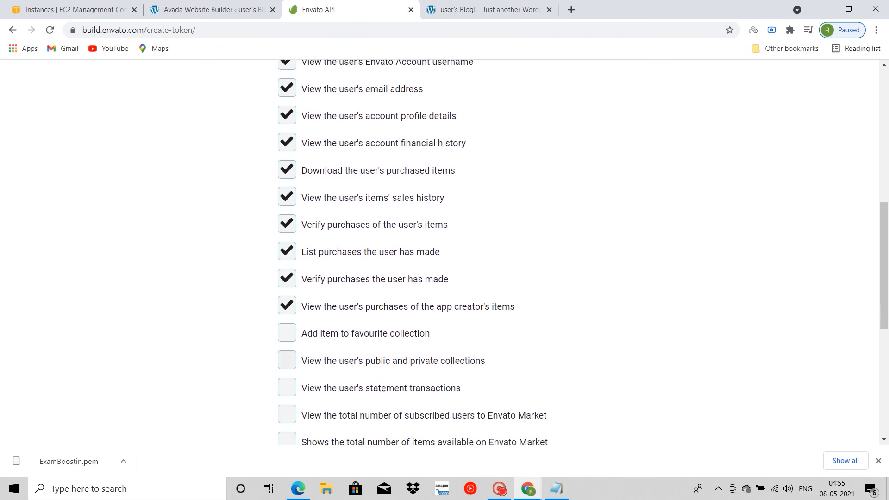
scroll(445, 250, "down", 2)
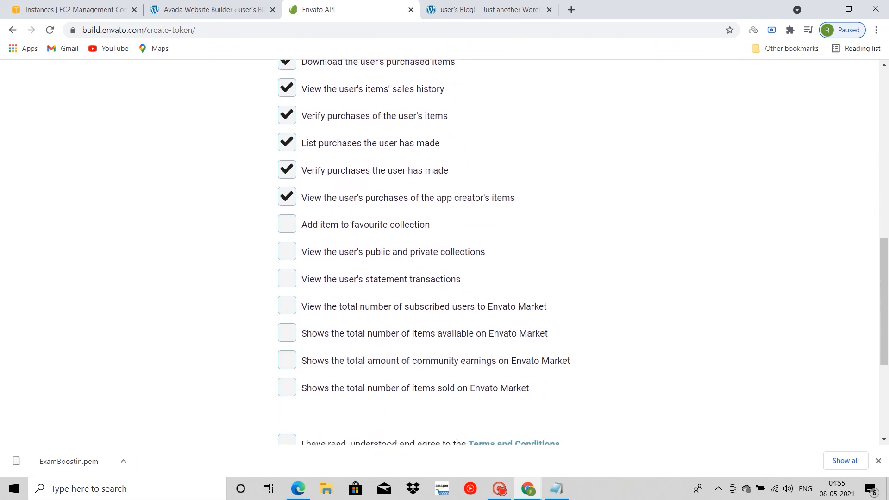
left_click(287, 387)
left_click(287, 359)
left_click(287, 332)
scroll(445, 250, "down", 2)
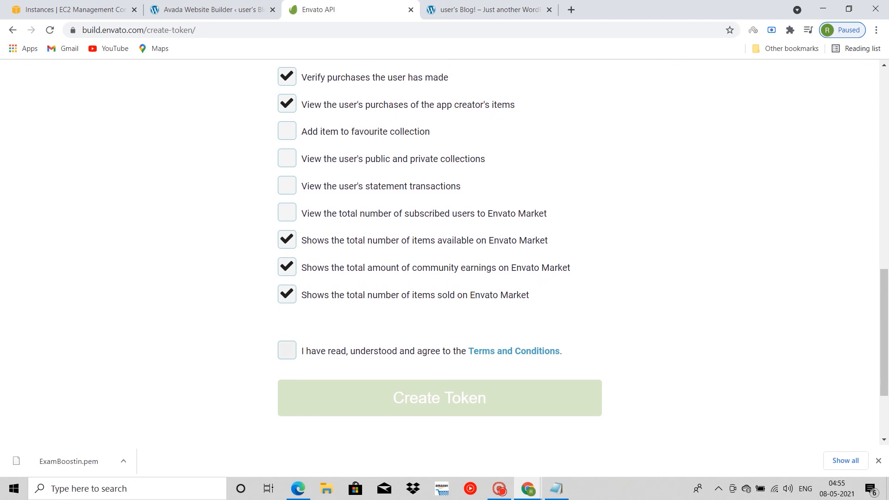
left_click(287, 350)
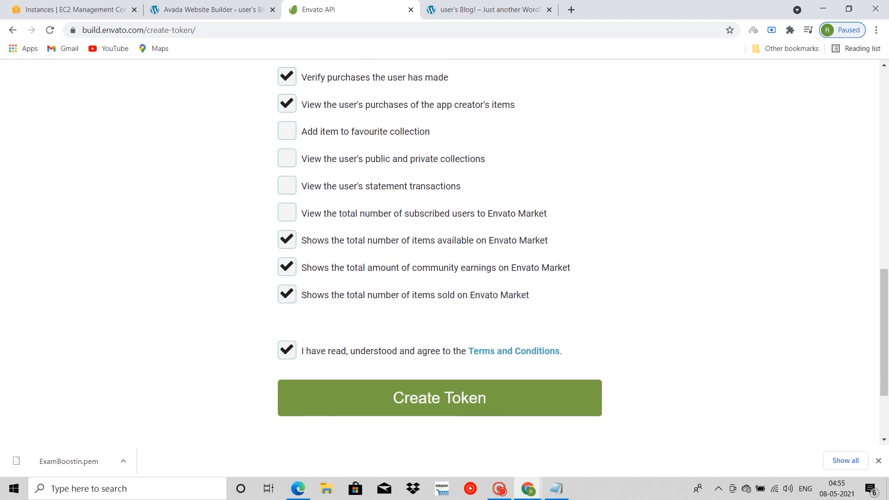
left_click(440, 397)
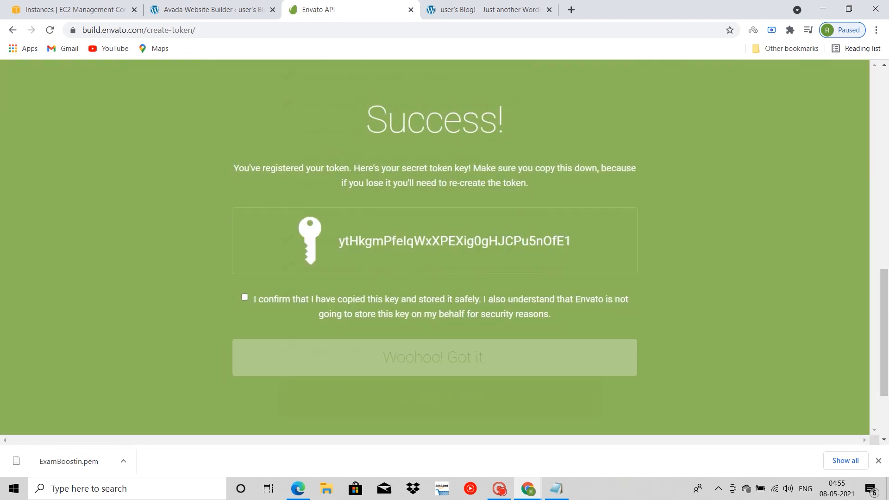
Step: Copy the new token key, confirm it has been stored safely, and register Avada again with this token
left_click_drag(572, 241, 338, 242)
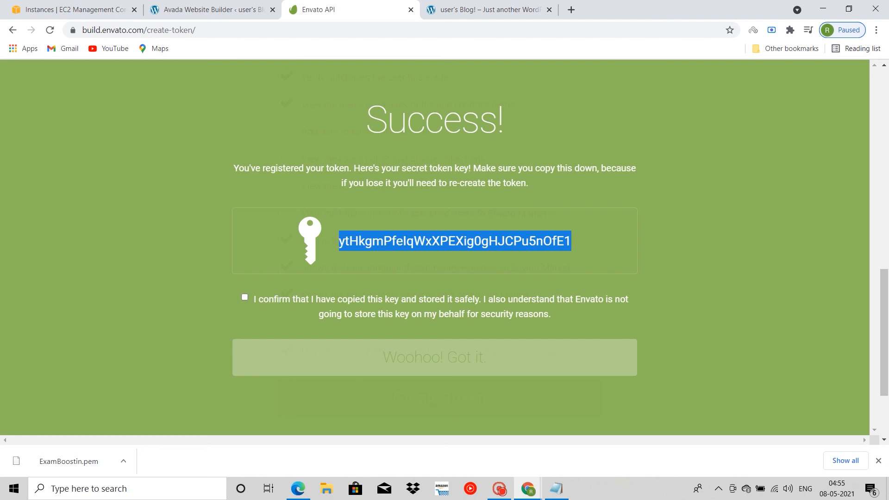
left_click(244, 297)
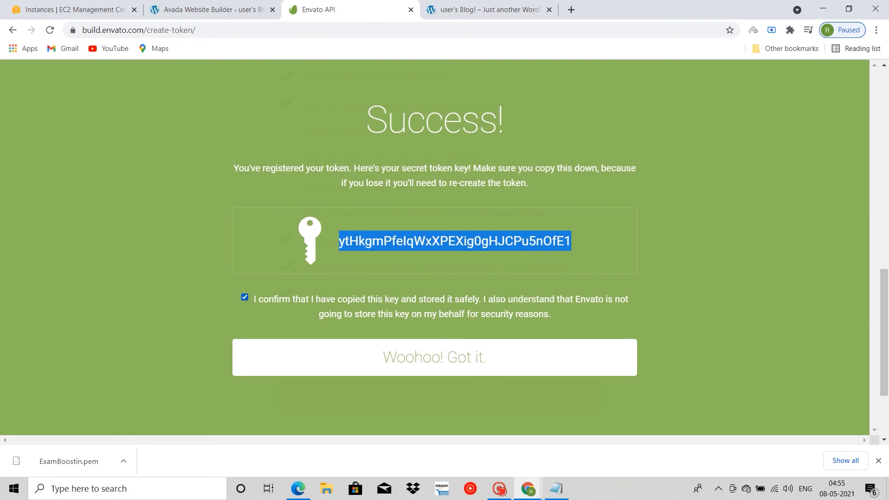
left_click(210, 10)
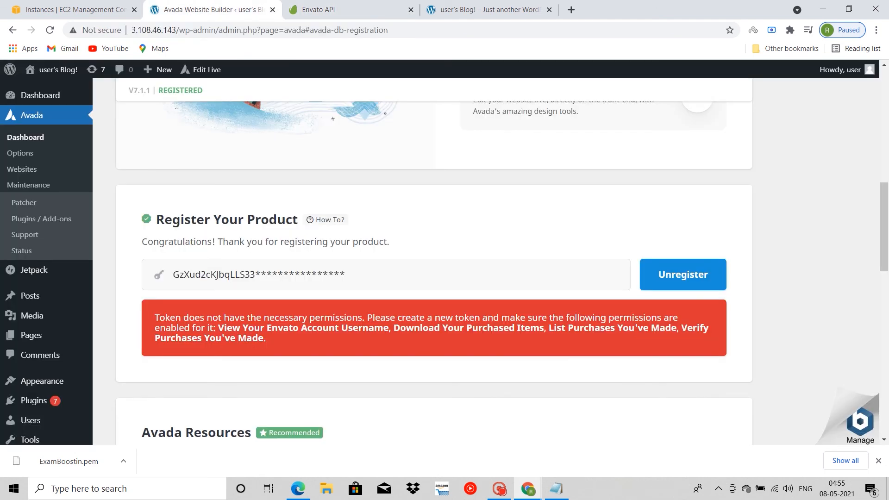
left_click(318, 9)
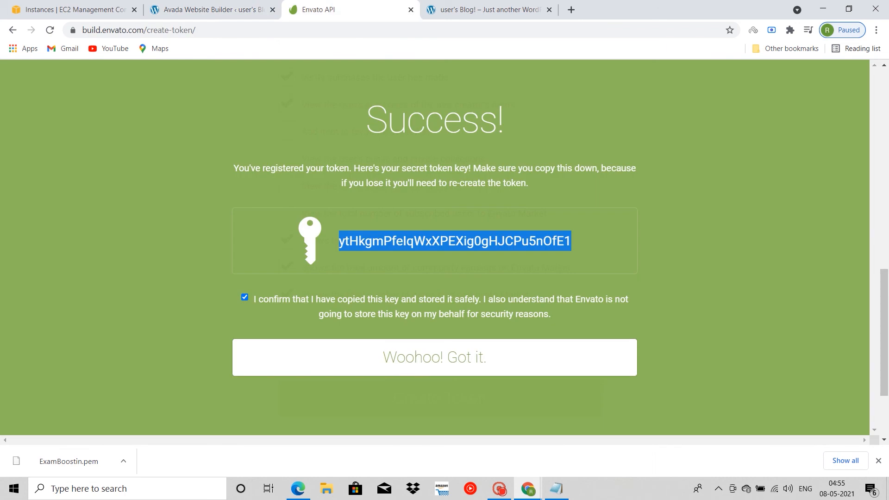
left_click(440, 342)
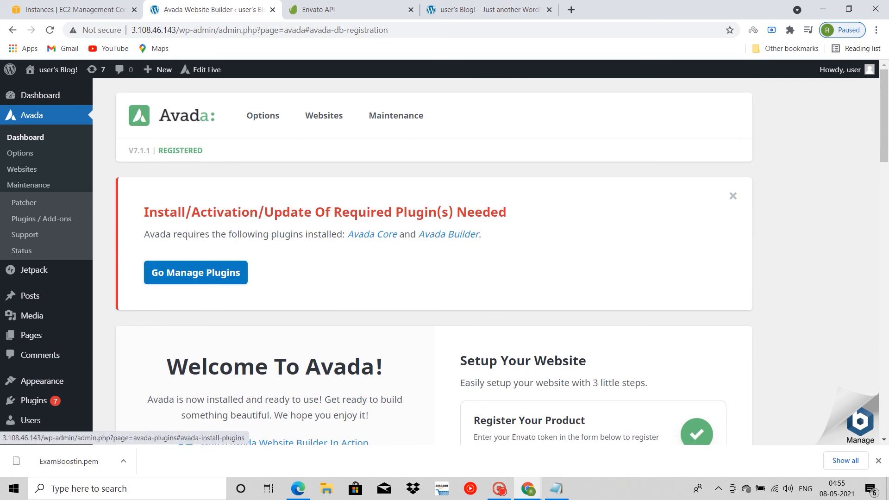
Step: Install the required Avada Core plugin from Avada's plugin management page and return to the Avada plugins page
left_click(195, 272)
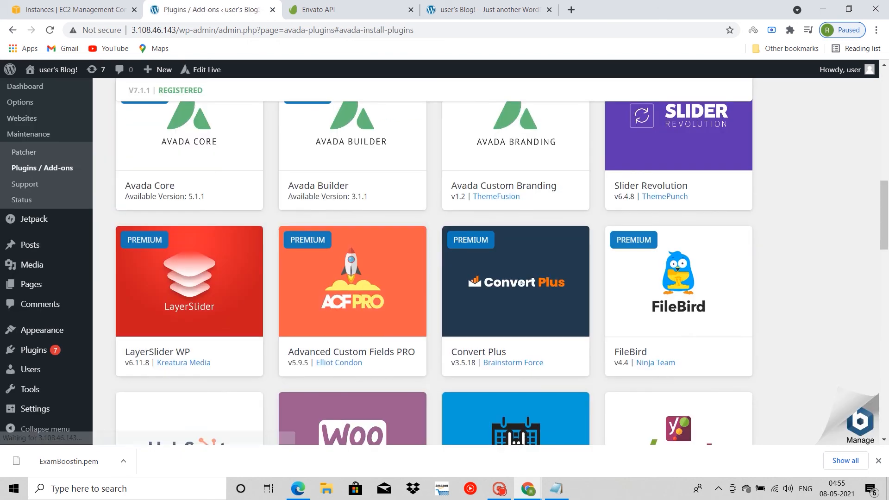
scroll(189, 286, "up", 2)
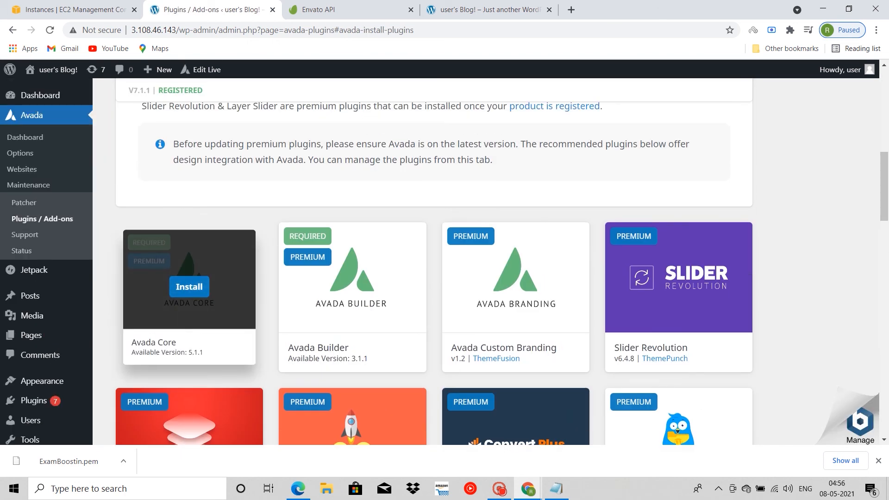
left_click(190, 287)
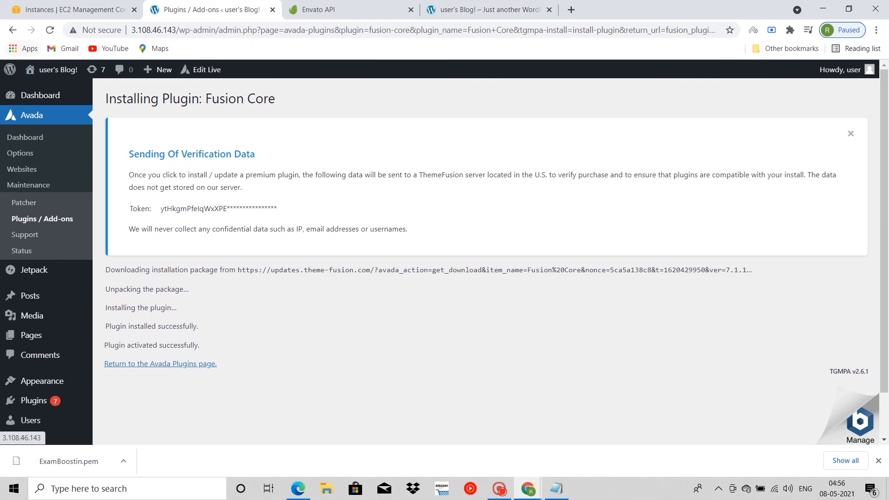
left_click(160, 364)
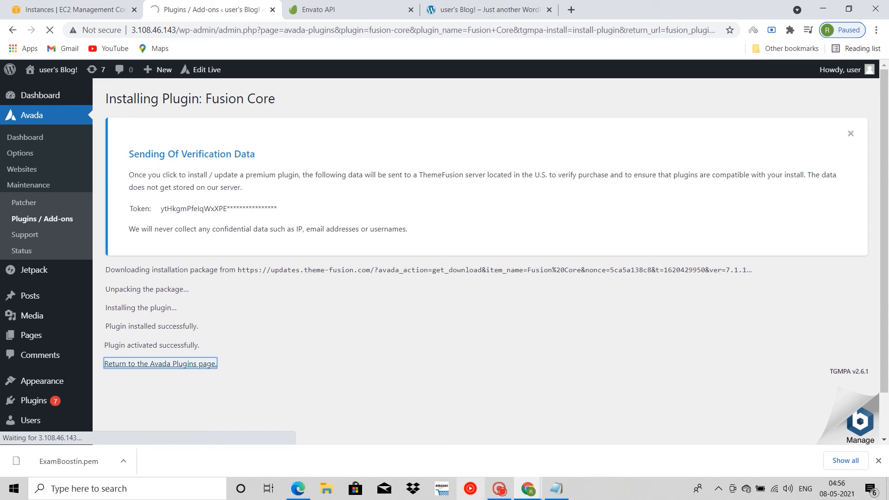
left_click(498, 489)
left_click(498, 489)
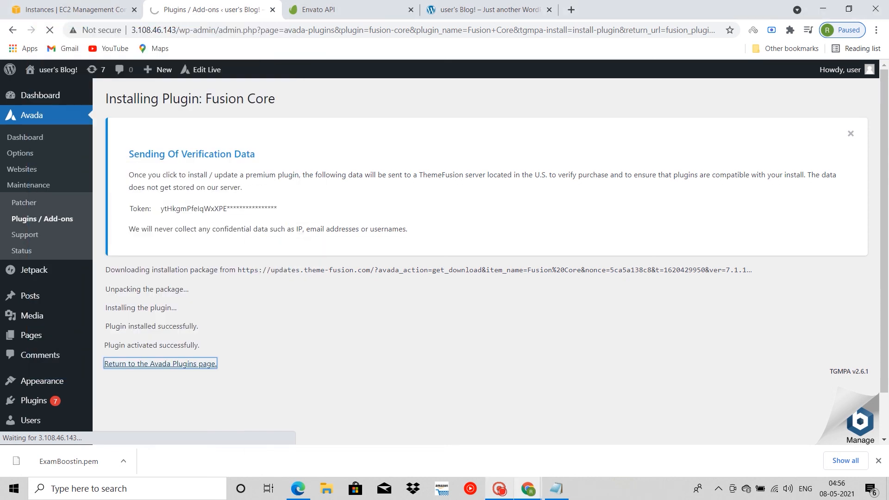
left_click(498, 489)
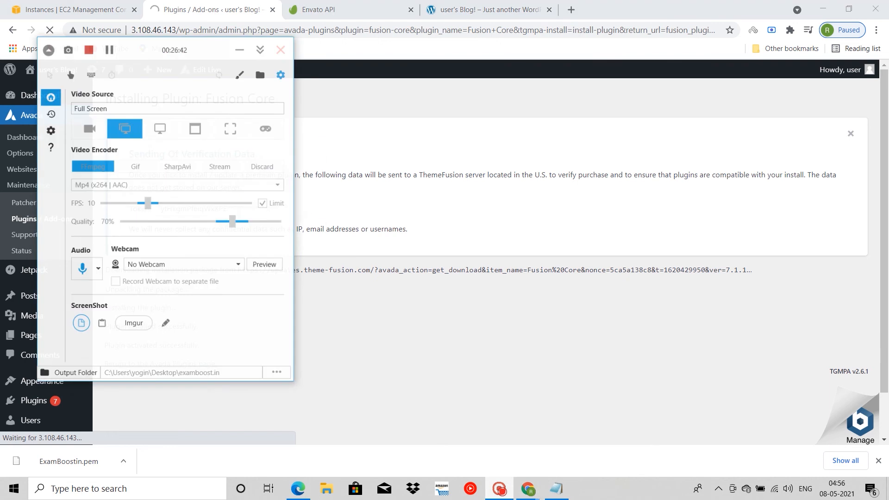
Step: Install the required Avada Builder plugin from Avada's plugin management page
left_click(499, 489)
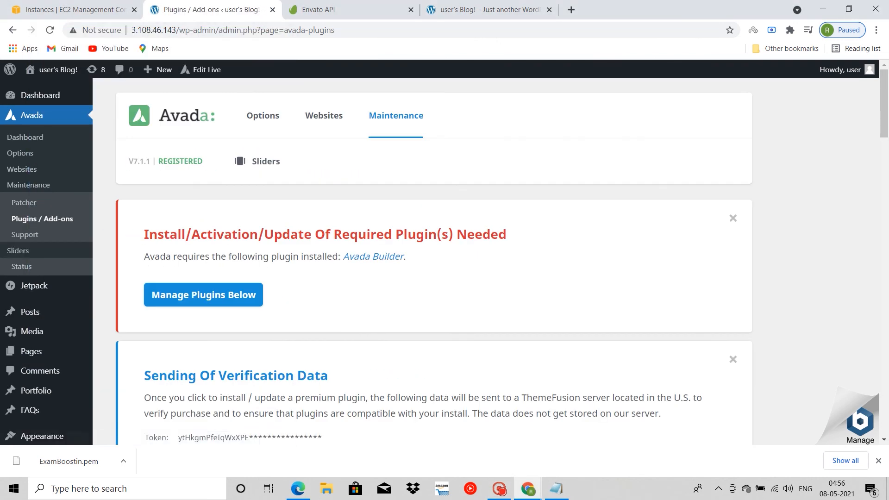
scroll(434, 262, "down", 5)
scroll(434, 261, "up", 5)
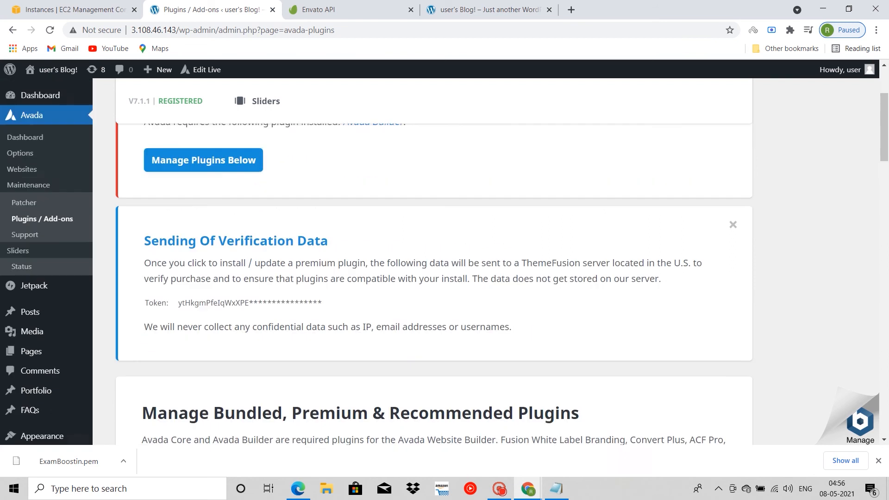
scroll(434, 261, "down", 6)
scroll(352, 325, "down", 2)
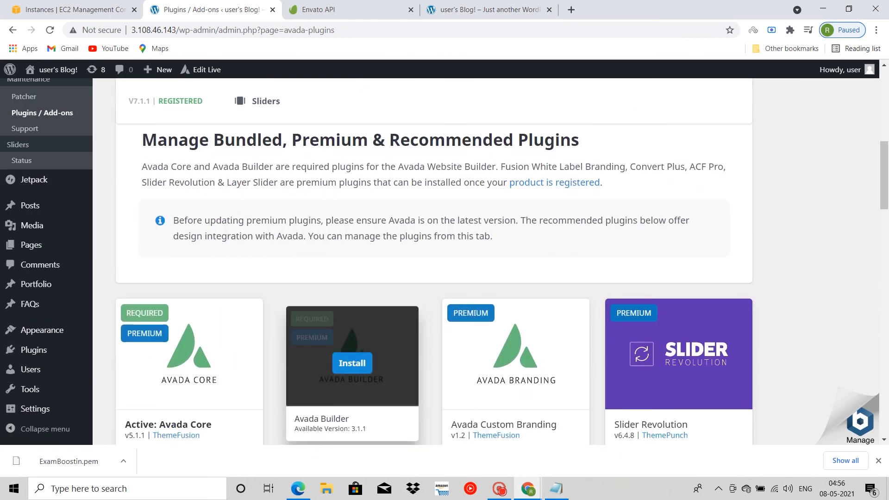
left_click(352, 363)
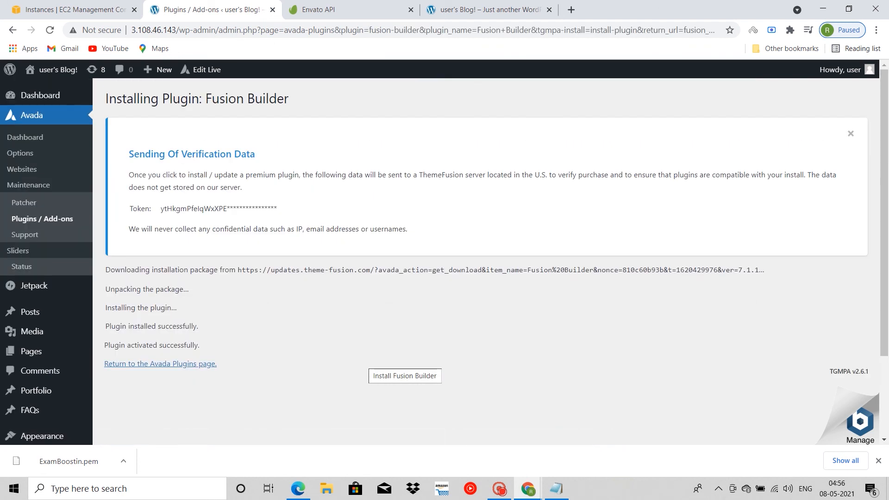
left_click(500, 489)
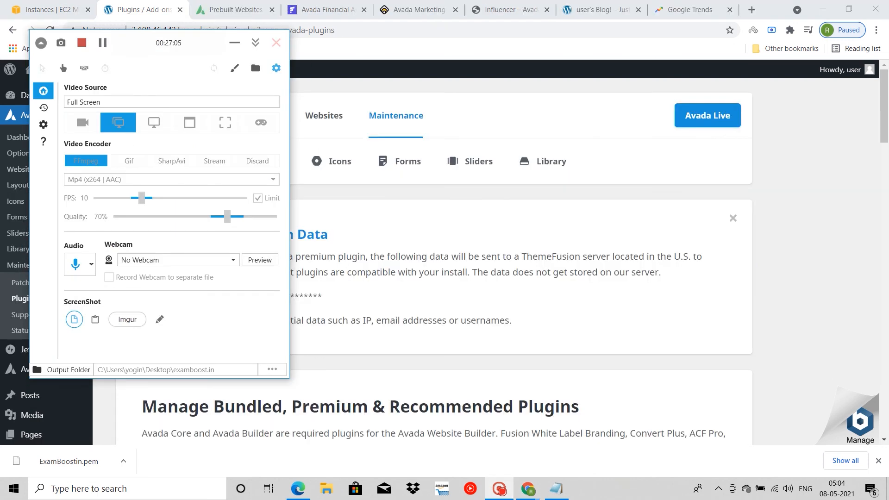
left_click(235, 42)
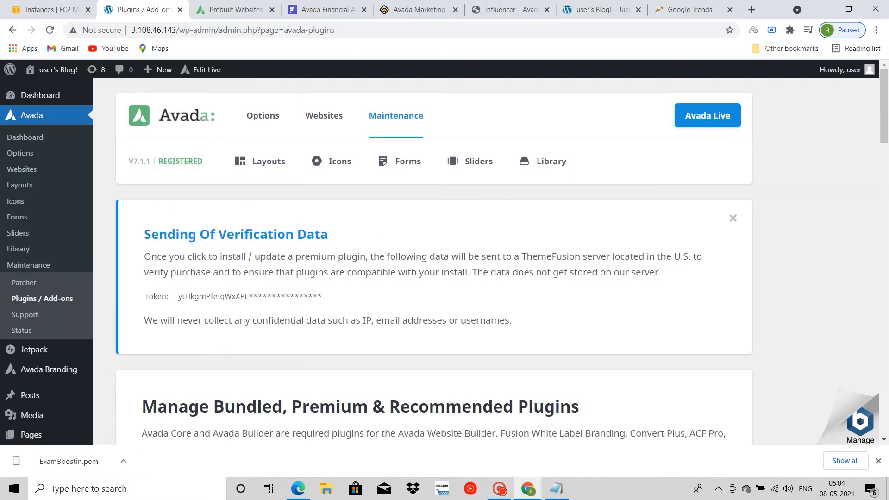
Step: Open the import options of the Influencer prebuilt website in Avada and install the WooCommerce plugin it requires
mouse_move(399, 161)
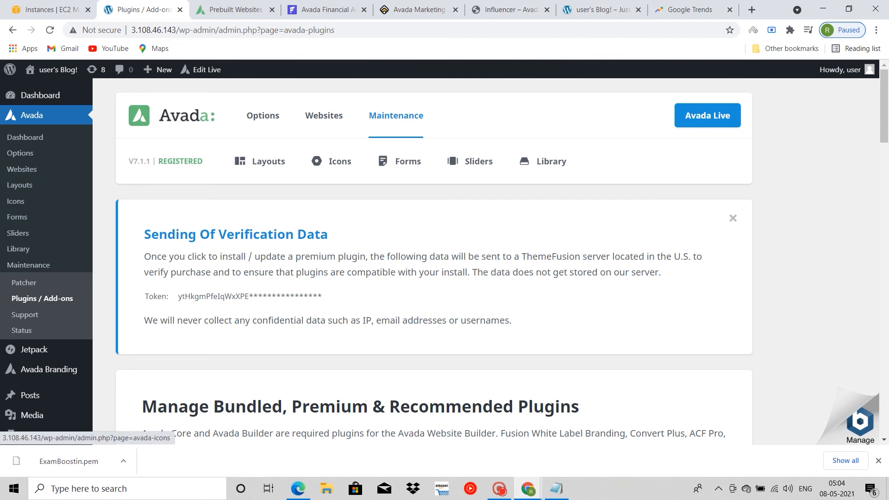
mouse_move(263, 161)
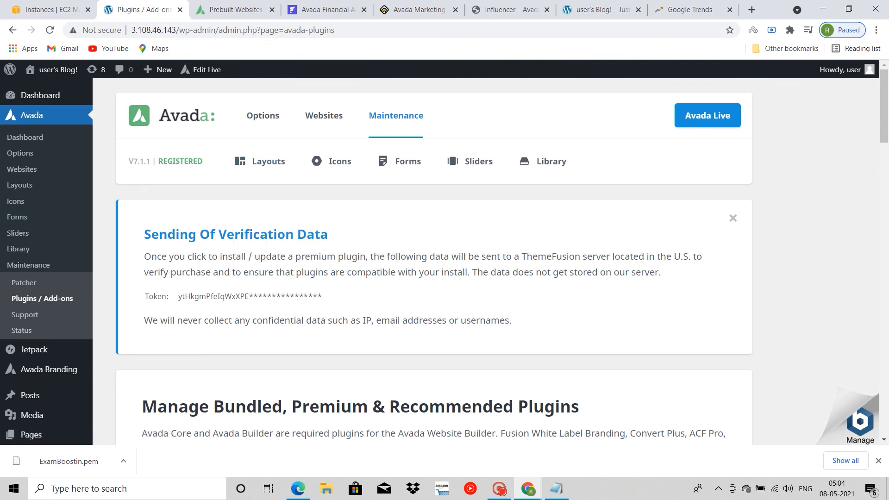
left_click(324, 115)
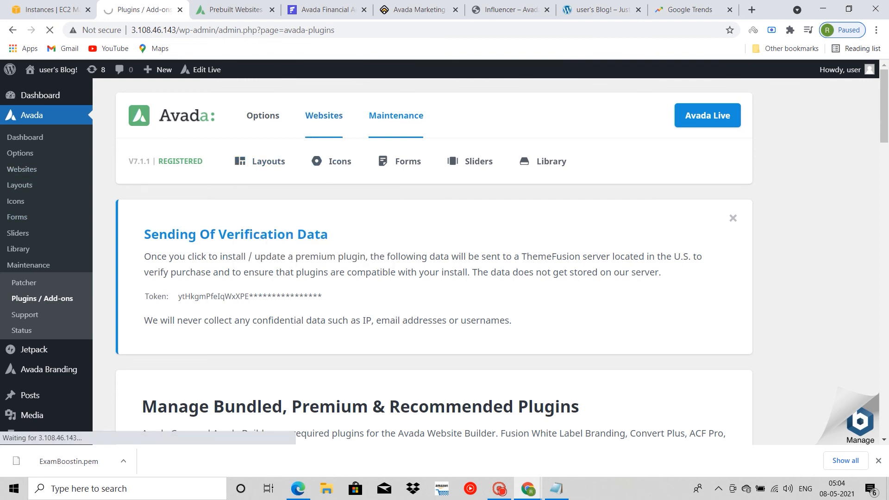
scroll(433, 261, "down", 4)
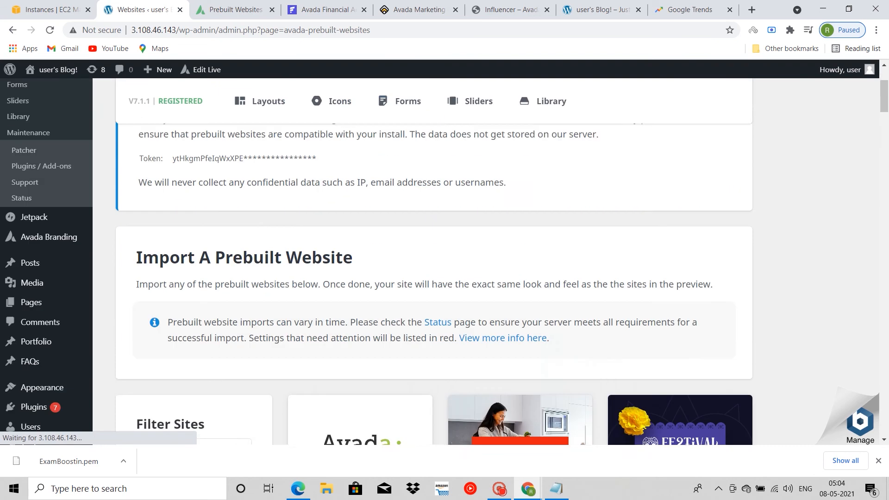
scroll(518, 278, "down", 6)
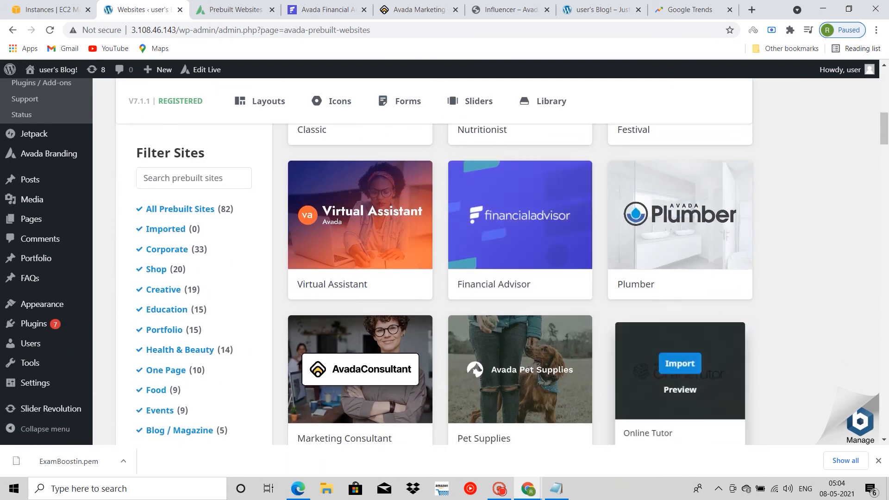
scroll(680, 324, "down", 2)
scroll(679, 315, "down", 2)
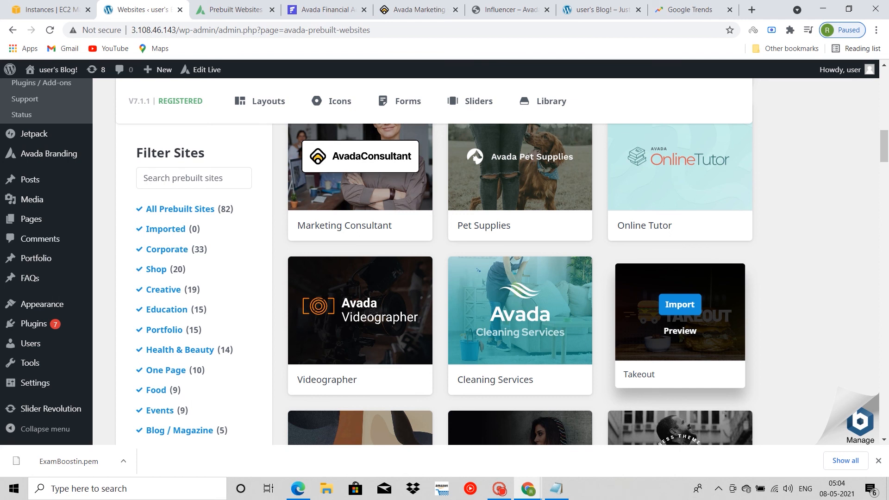
scroll(679, 342, "down", 2)
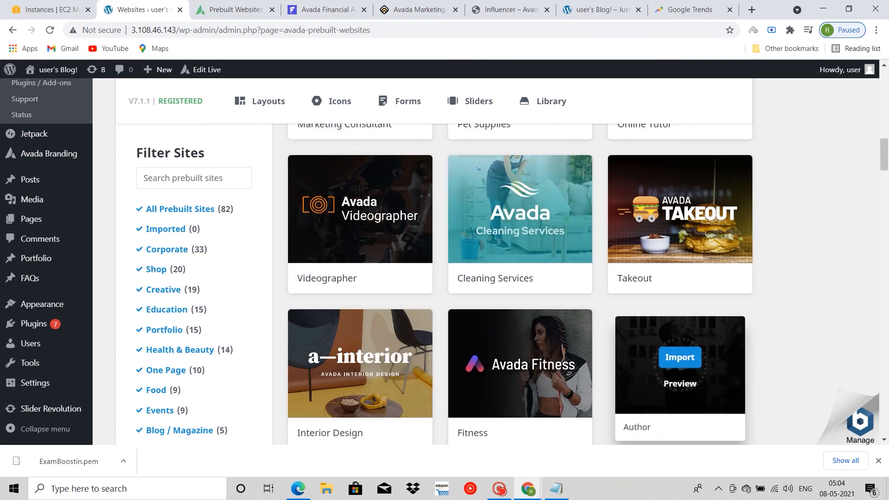
scroll(679, 370, "down", 3)
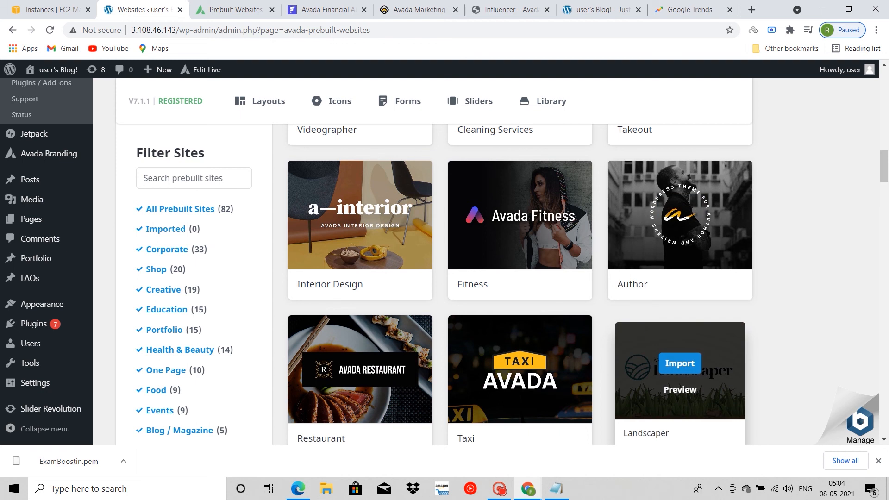
scroll(680, 361, "down", 5)
scroll(679, 324, "down", 3)
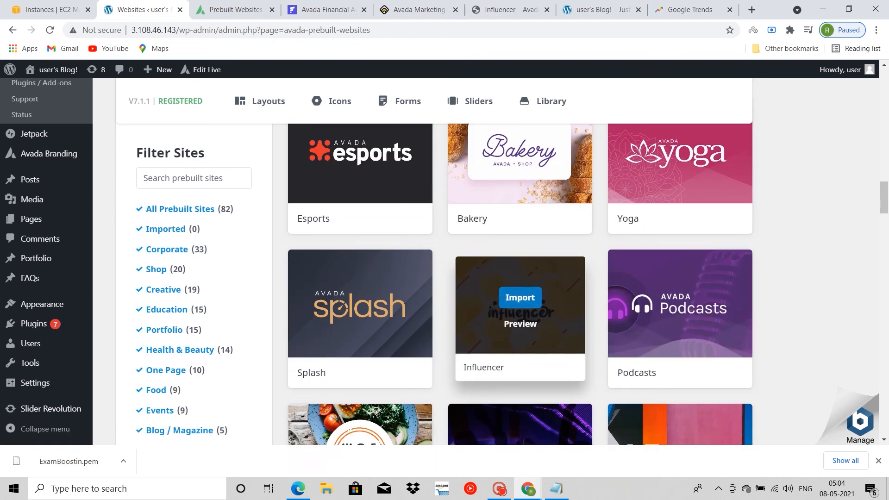
left_click(520, 298)
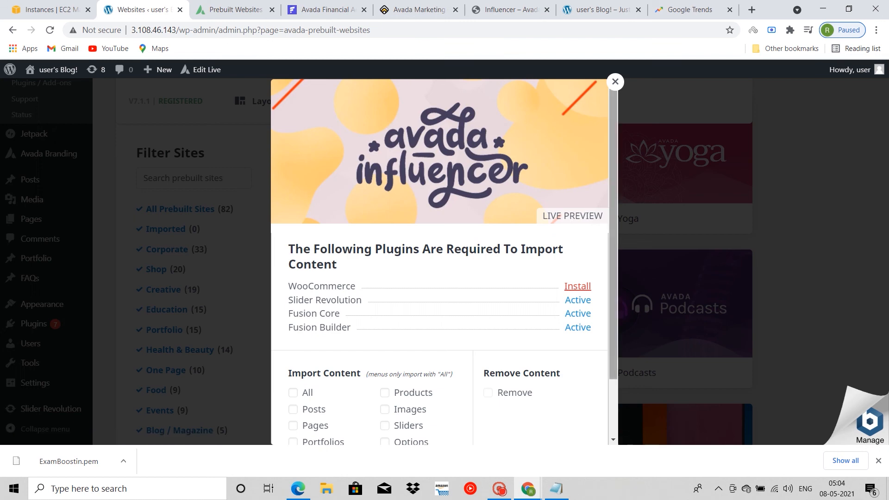
left_click(577, 286)
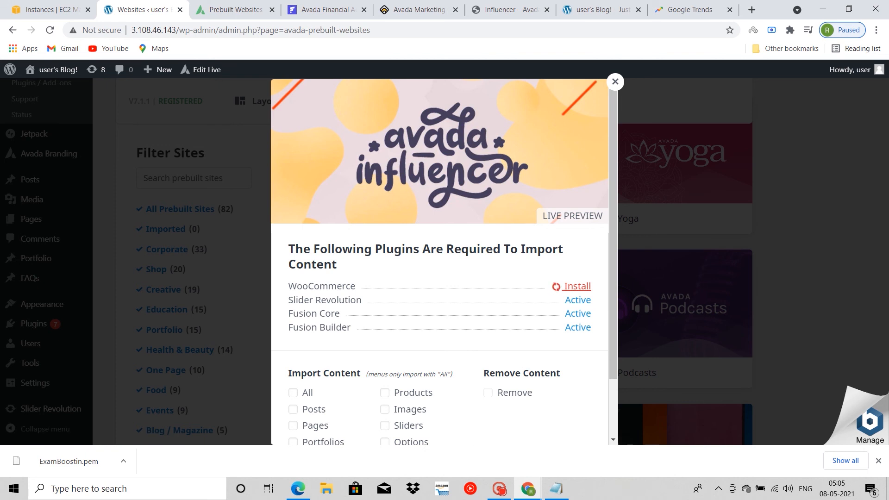
scroll(440, 259, "down", 2)
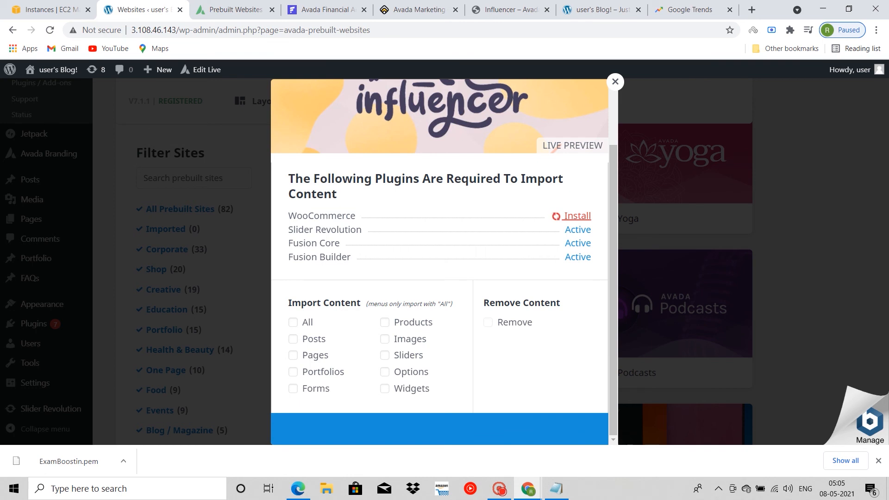
scroll(439, 259, "up", 2)
scroll(440, 259, "down", 1)
scroll(440, 259, "up", 2)
scroll(440, 259, "down", 2)
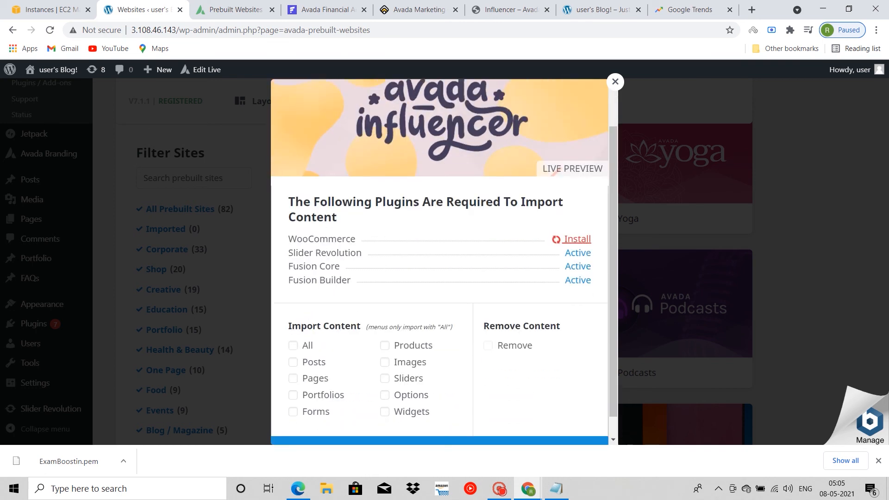
scroll(440, 259, "up", 2)
scroll(440, 259, "down", 2)
scroll(440, 260, "up", 2)
scroll(440, 259, "down", 2)
scroll(440, 260, "up", 1)
scroll(440, 259, "down", 1)
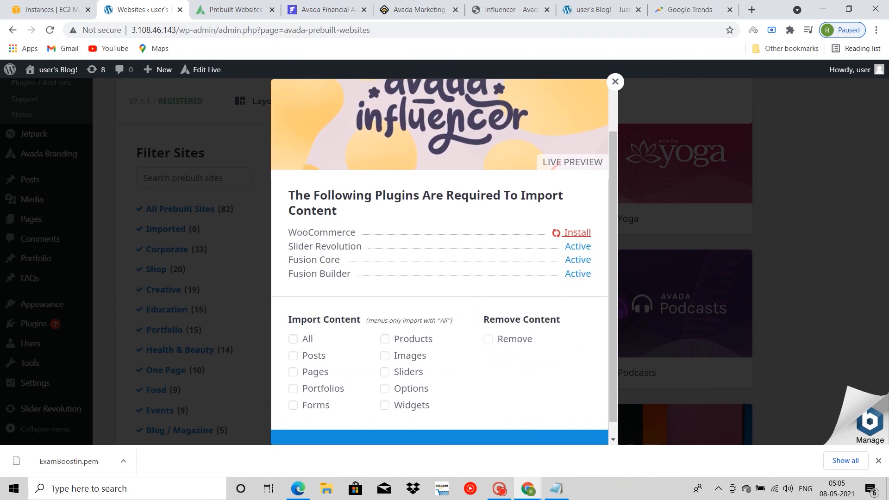
scroll(440, 259, "up", 2)
scroll(439, 259, "down", 2)
scroll(440, 260, "up", 1)
scroll(440, 259, "down", 1)
scroll(440, 259, "up", 2)
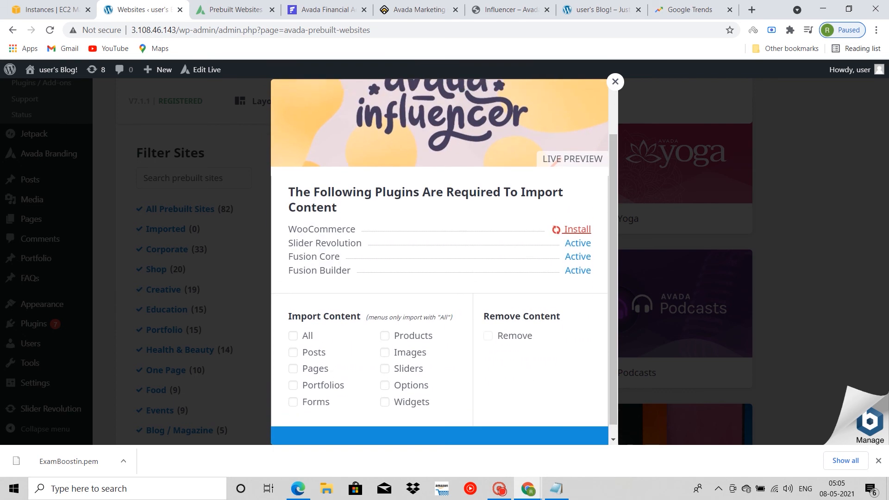
scroll(440, 260, "down", 2)
scroll(440, 260, "up", 1)
Step: Select All import content for the Influencer website, start the import and accept replacing the current theme options and widgets
scroll(439, 260, "down", 1)
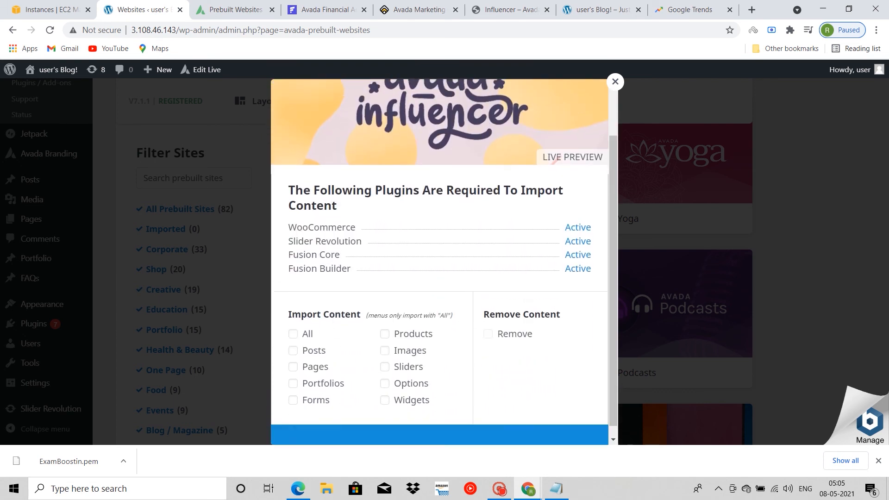
left_click(293, 323)
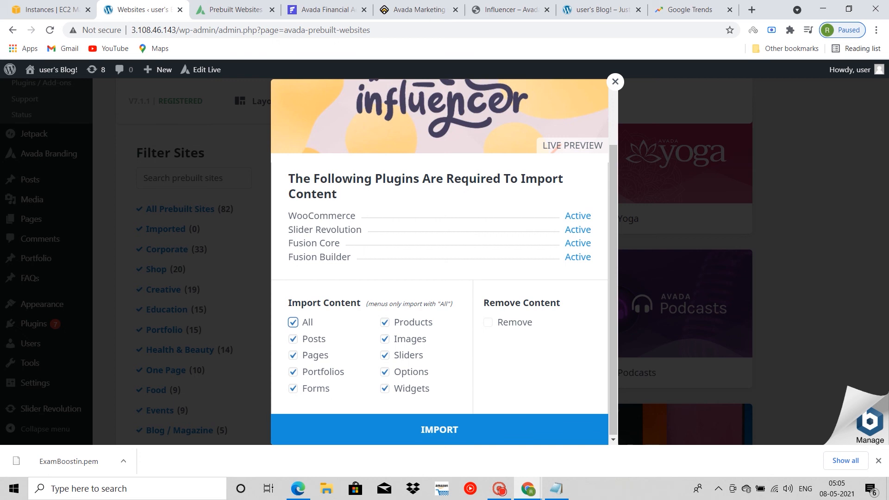
left_click(440, 430)
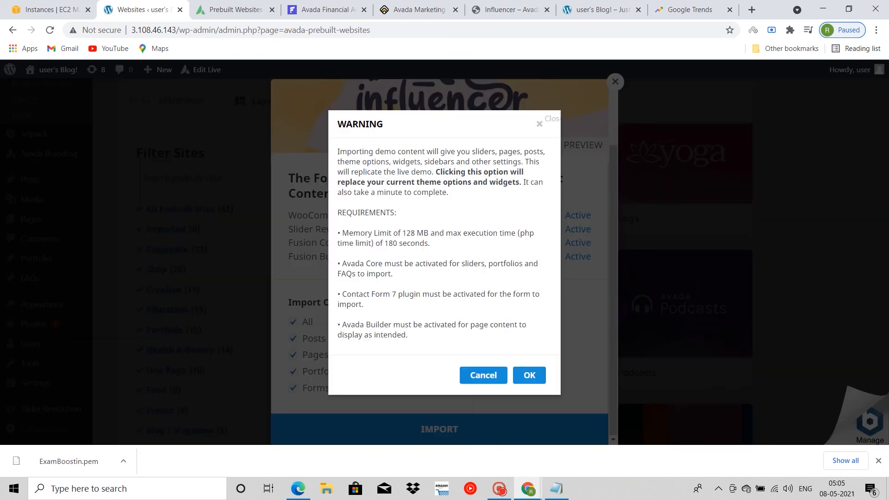
left_click(529, 375)
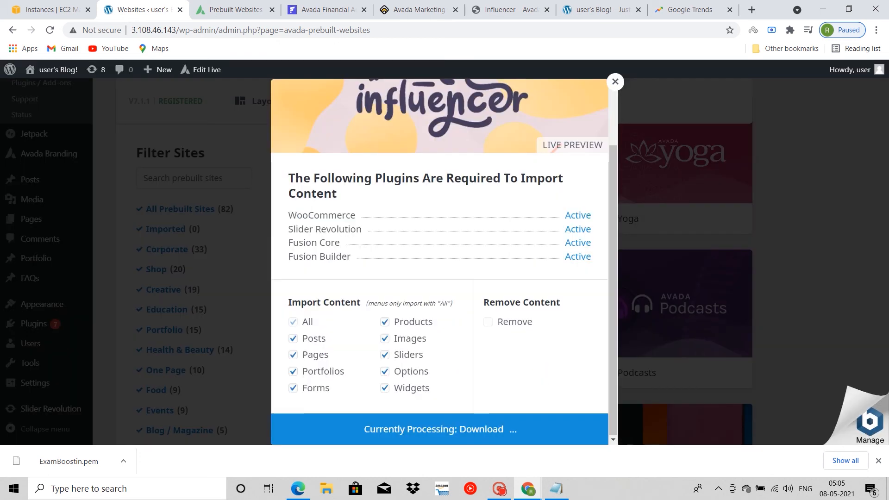
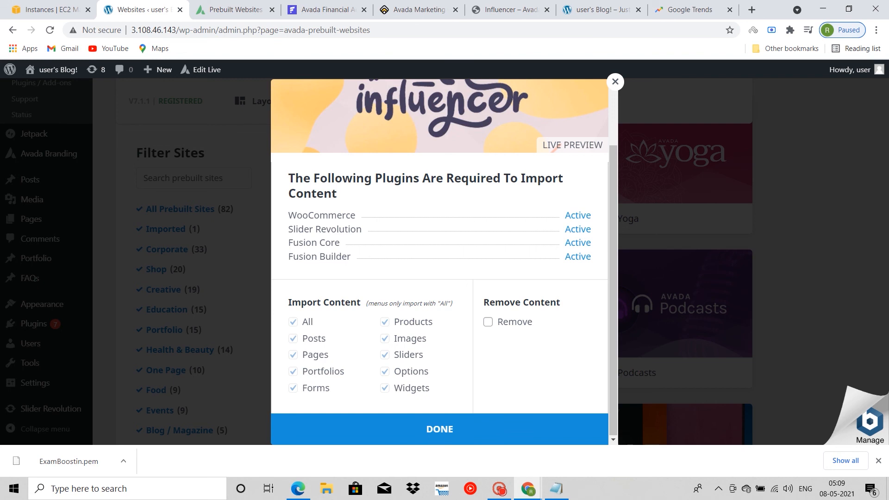
Step: Close the completed Influencer import and load the site's front page at 3.108.46.143 in place of Avada's prebuilt websites showcase page
left_click(523, 438)
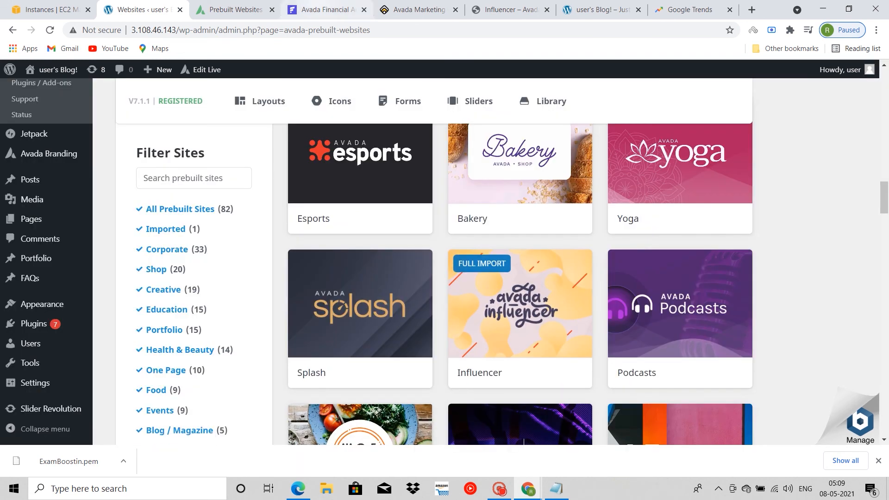
left_click(174, 29)
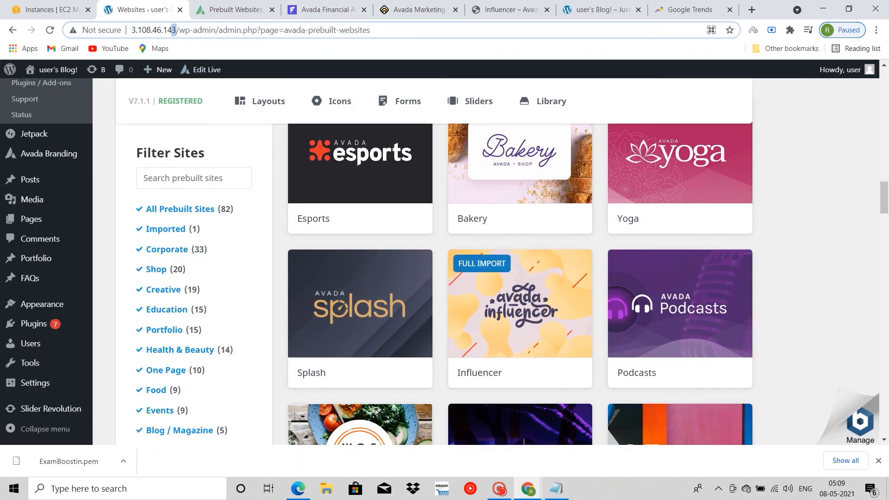
double_click(174, 30)
key("ctrl+c")
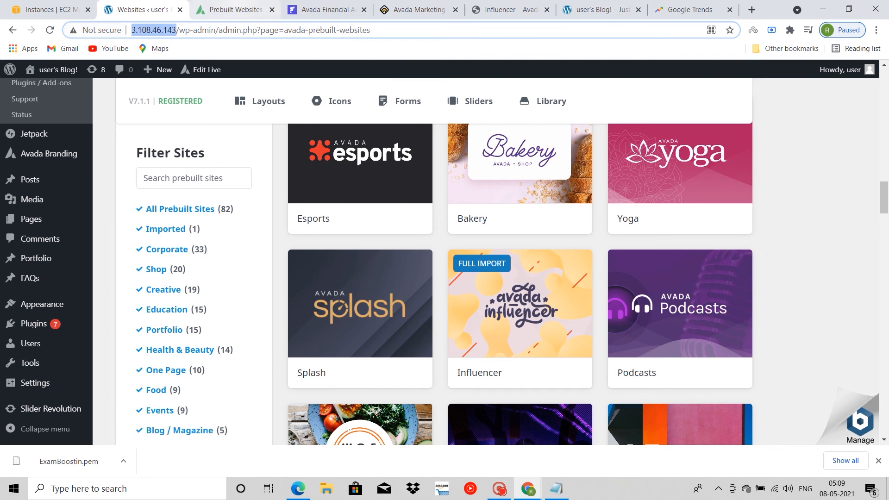
left_click(235, 9)
left_click(194, 30)
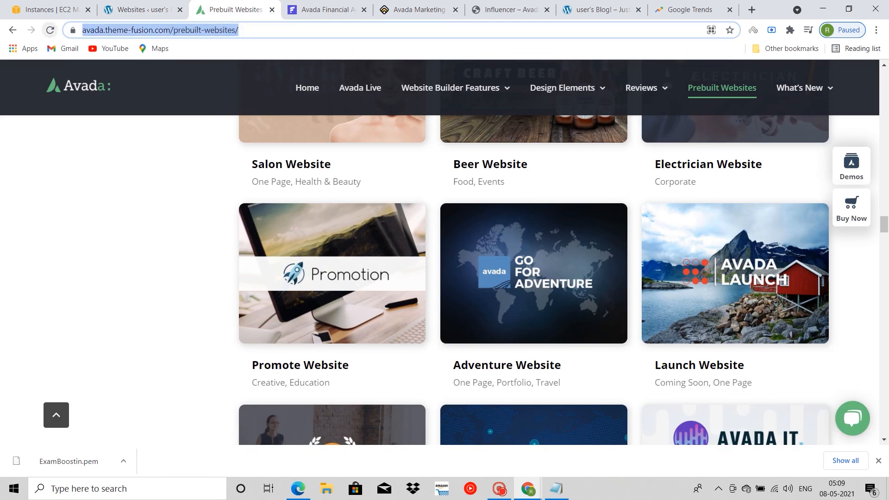
key("ctrl+v")
key("Return")
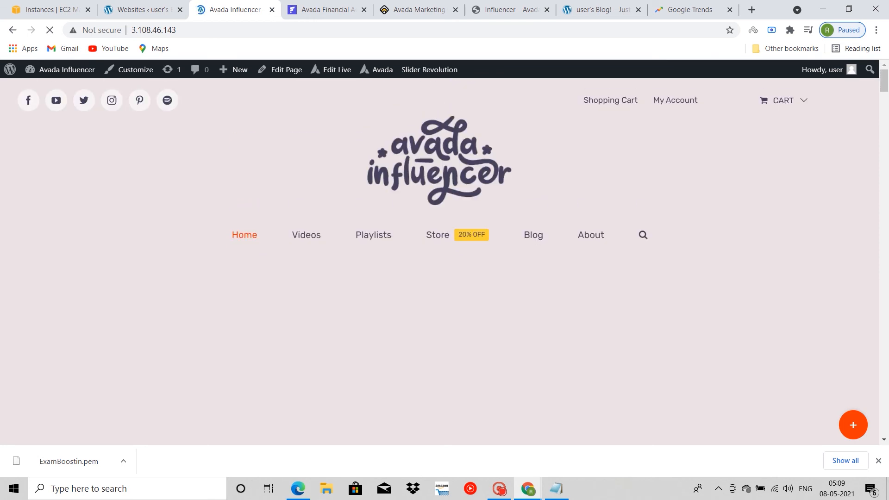
Step: Look over the imported Influencer home page, from the header and hero banner to the What's New section
scroll(440, 261, "down", 7)
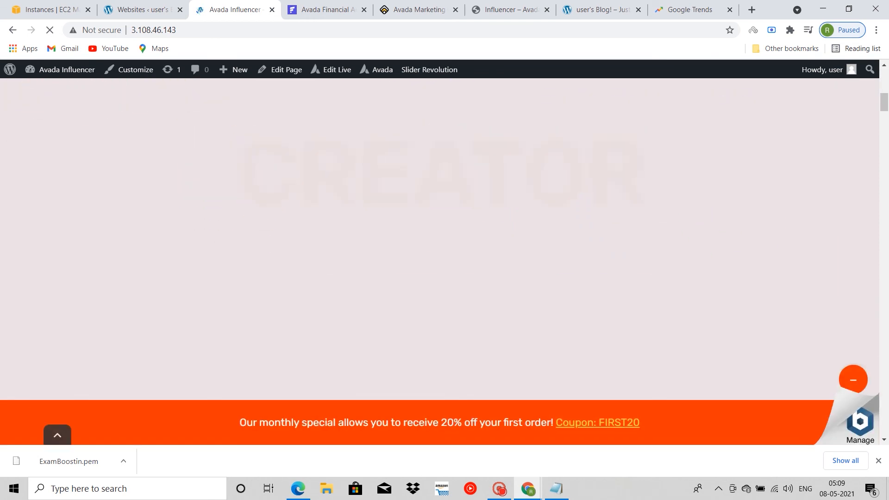
scroll(439, 261, "up", 9)
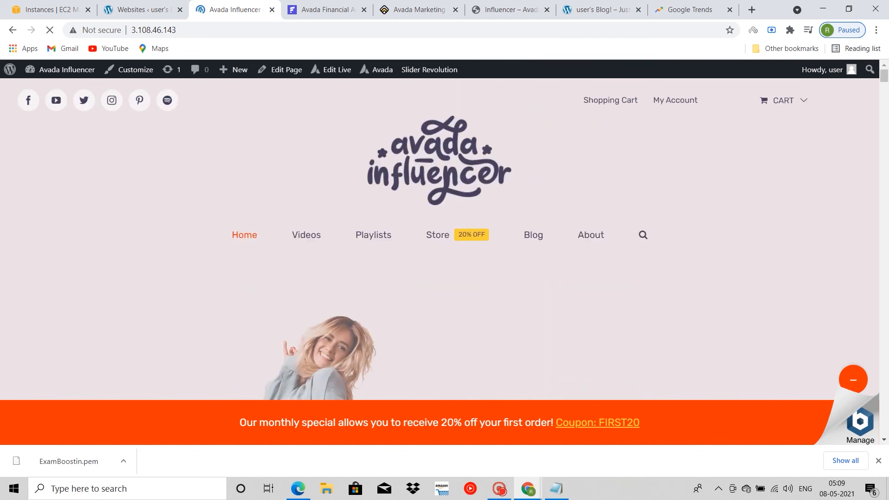
scroll(439, 262, "down", 5)
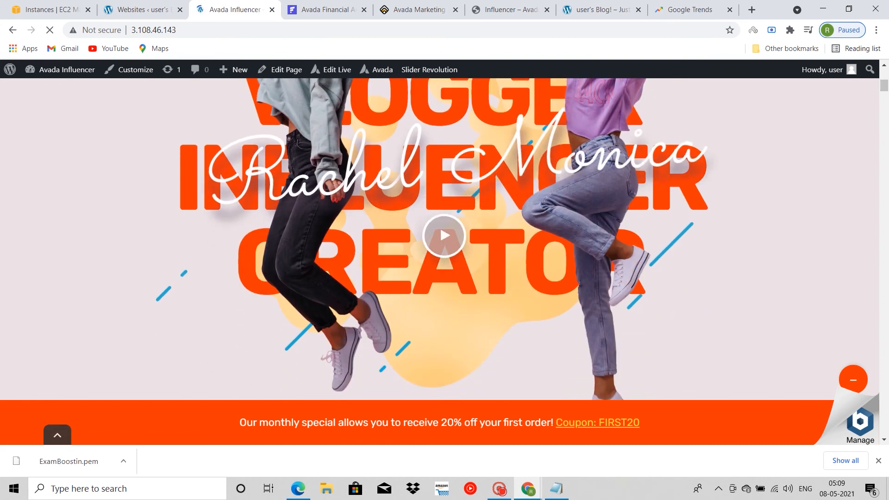
scroll(445, 238, "down", 5)
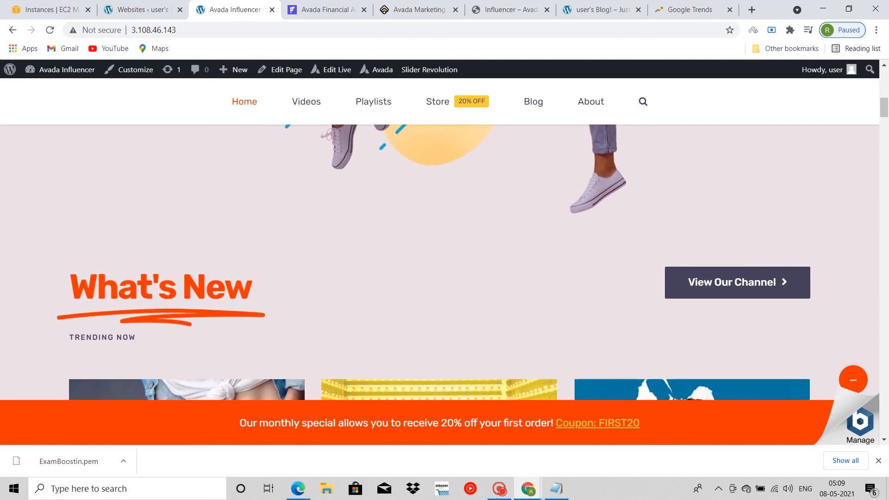
scroll(444, 239, "up", 5)
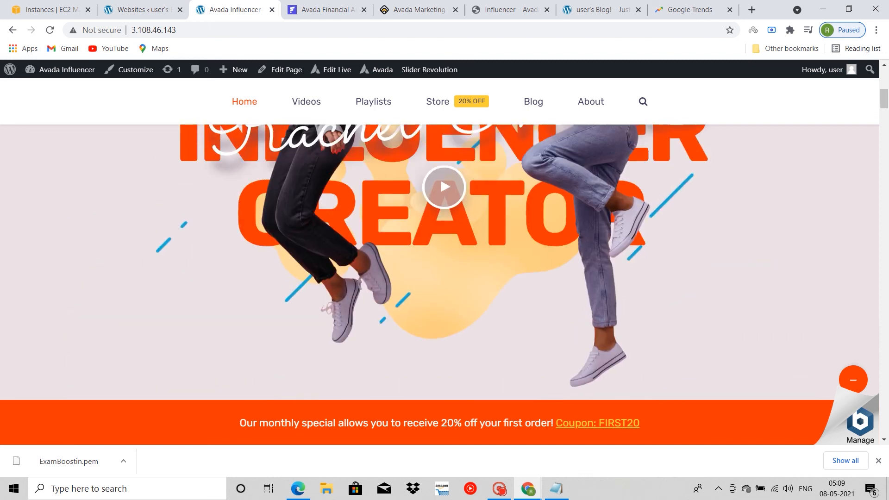
scroll(444, 239, "up", 5)
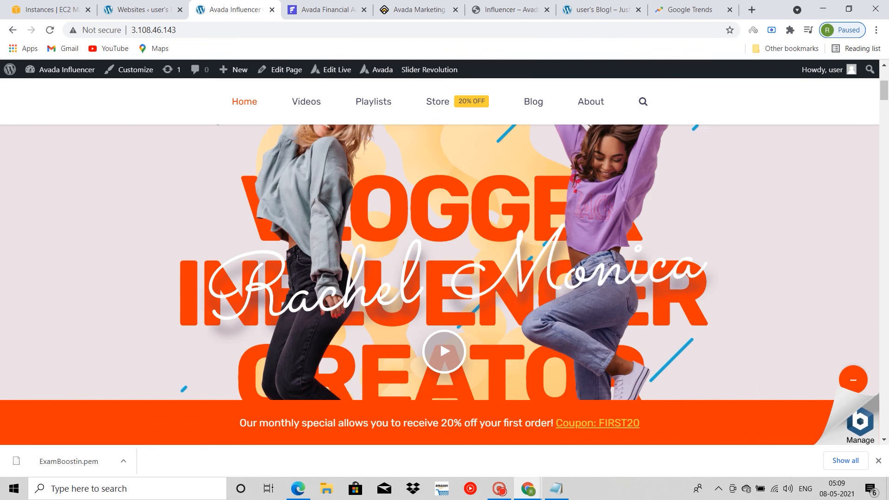